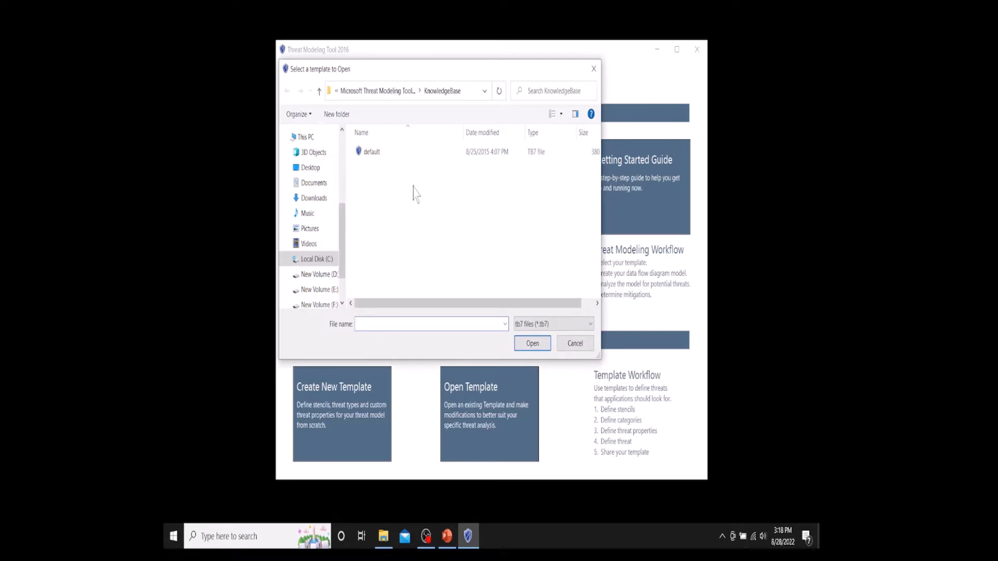
Dismiss the template selection and create a new, blank threat model.
left_click(562, 346)
left_click(379, 228)
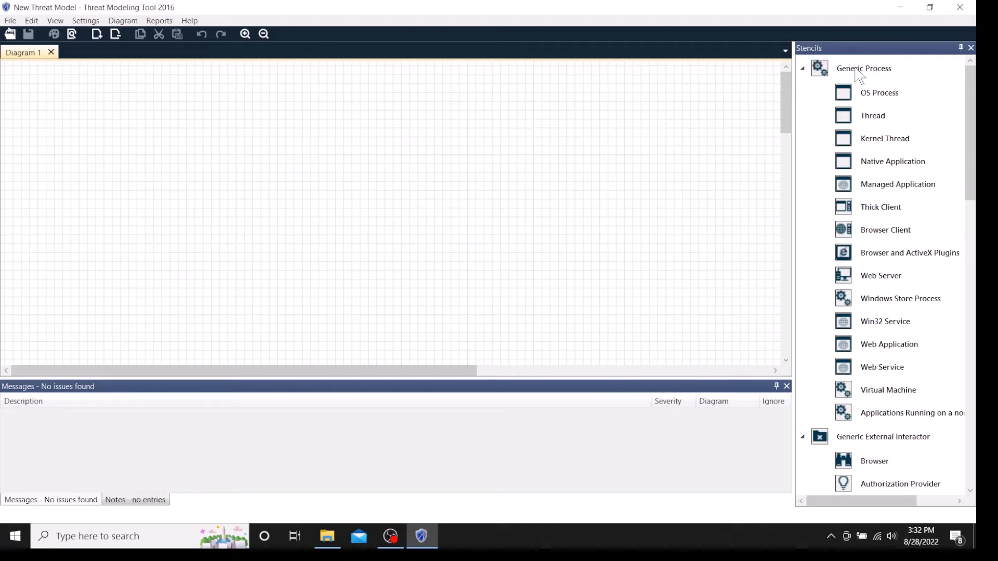
Collapse all the stencil categories, from Generic Process through Generic Trust Border Boundary.
left_click(810, 73)
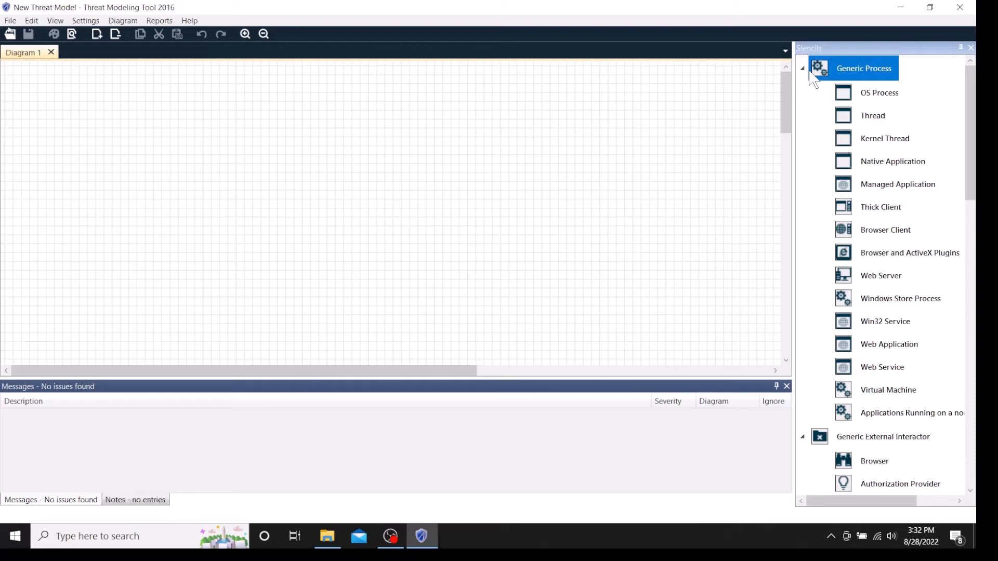
left_click(803, 68)
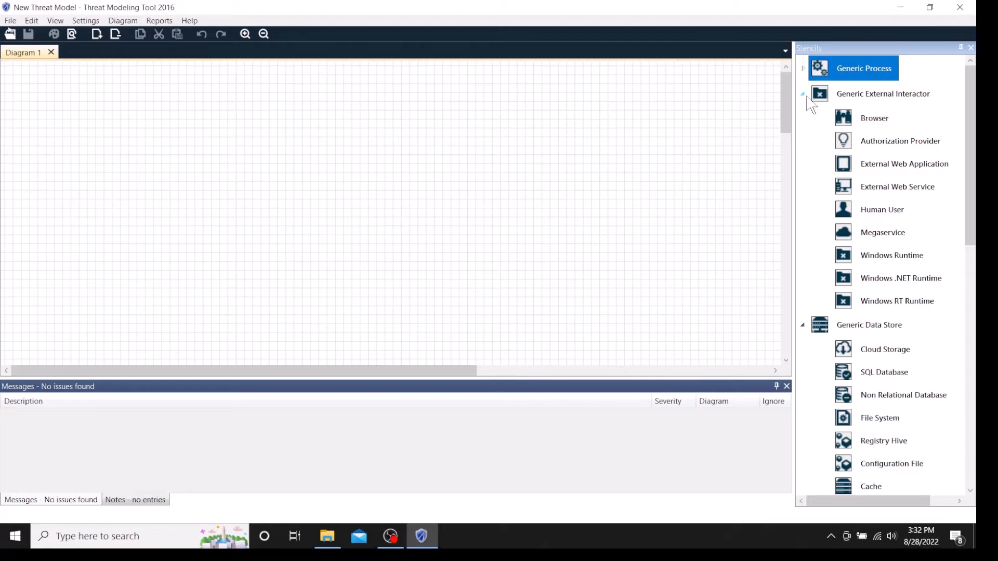
left_click(803, 94)
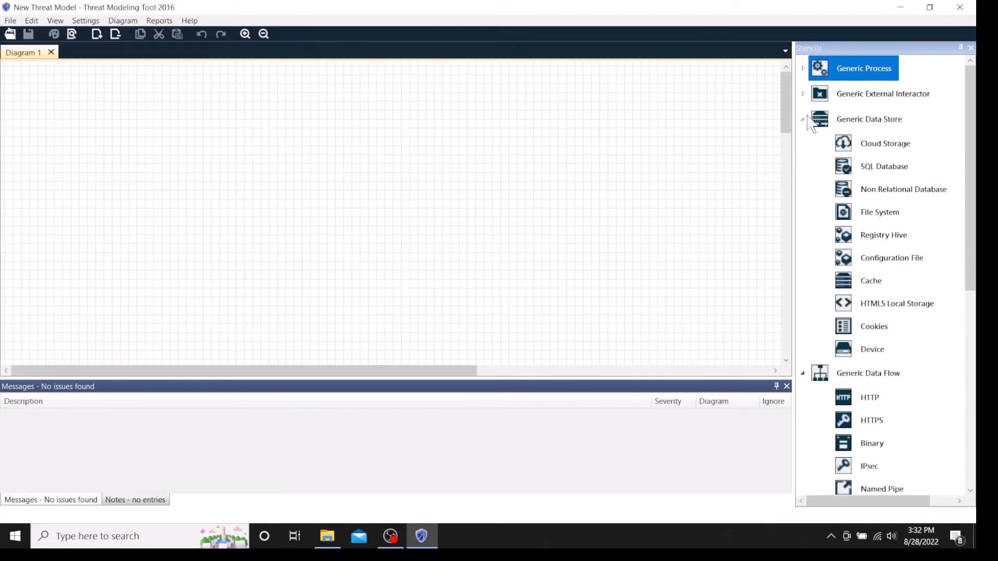
left_click(803, 120)
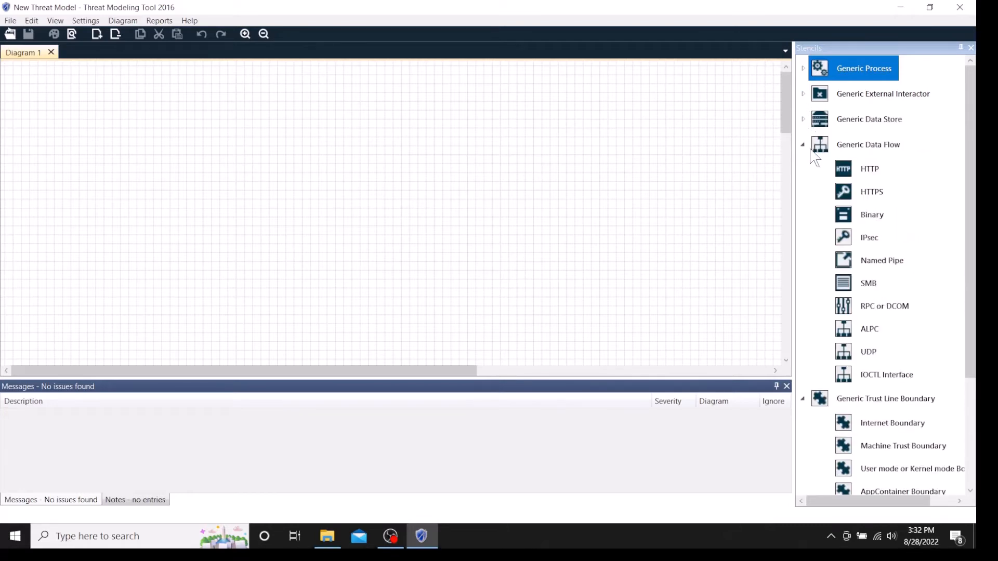
left_click(803, 145)
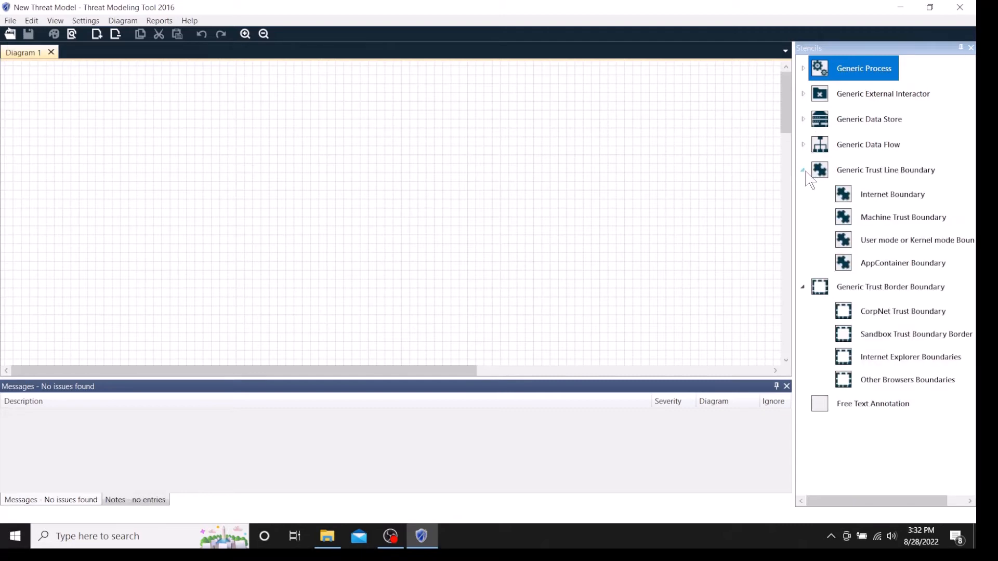
left_click(804, 171)
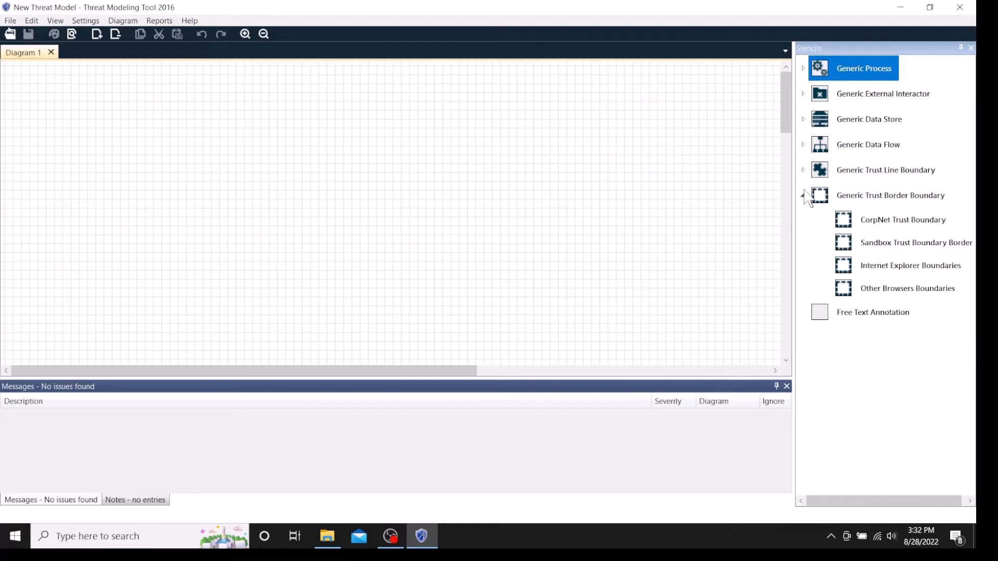
left_click(803, 196)
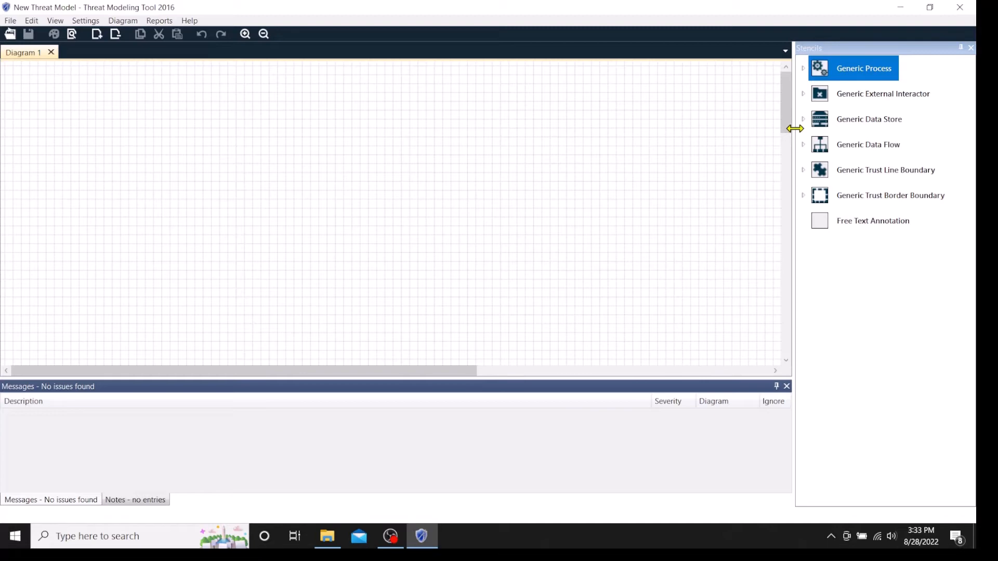
Expand the Generic Process stencils and place a Web Server in the left half of the diagram.
left_click(803, 68)
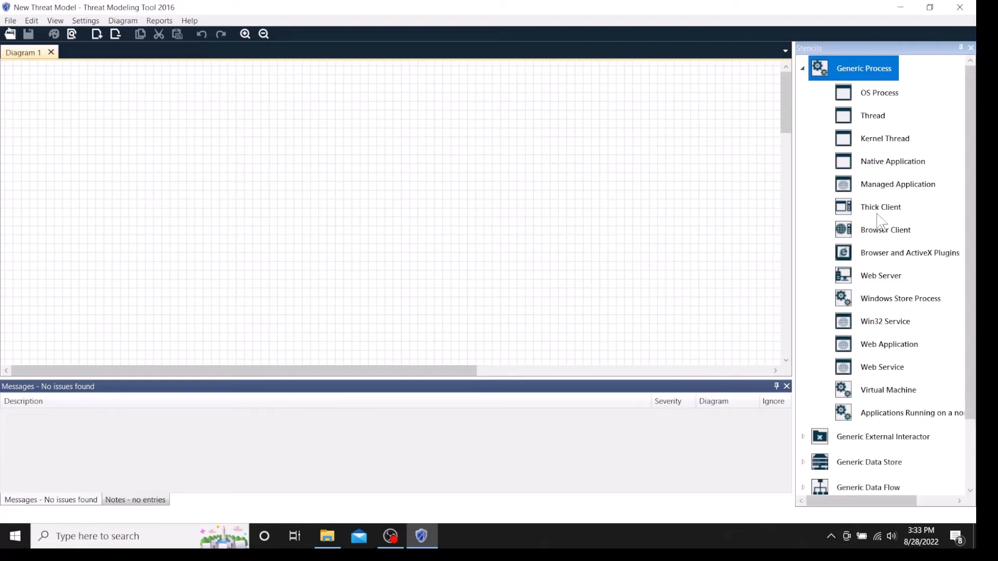
left_click(873, 282)
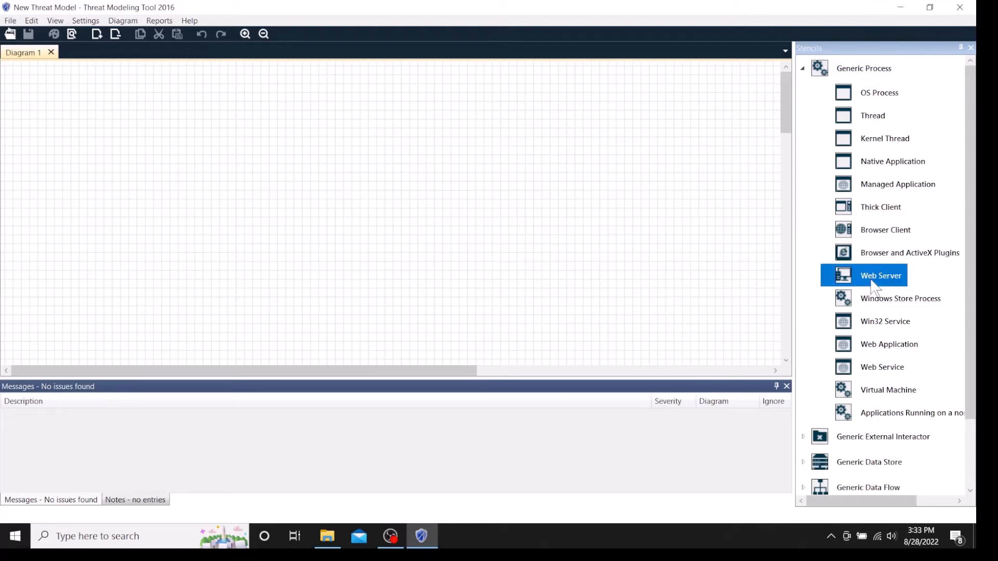
left_click_drag(809, 270, 216, 172)
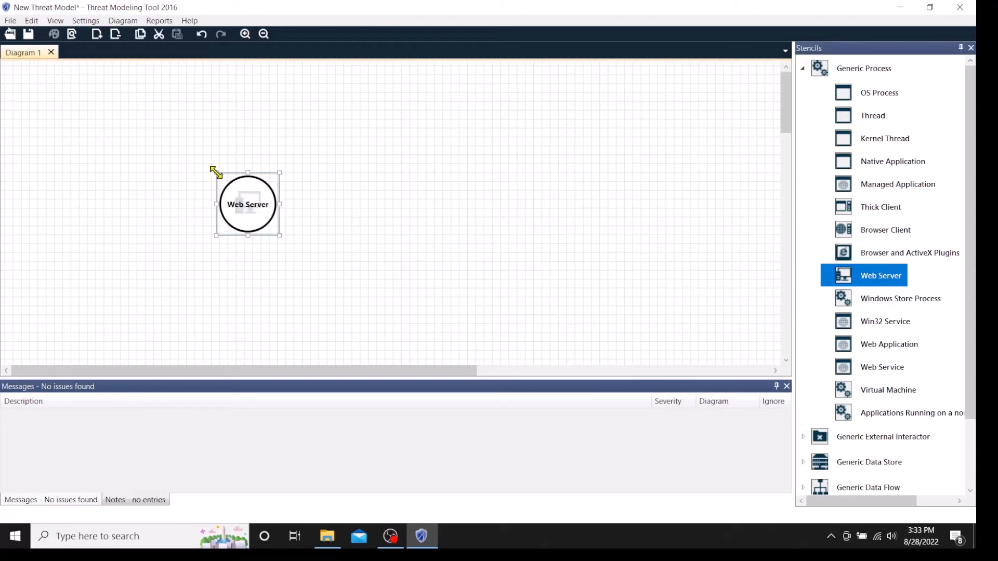
Open the Web Server's element properties and set Running As to System.
right_click(258, 205)
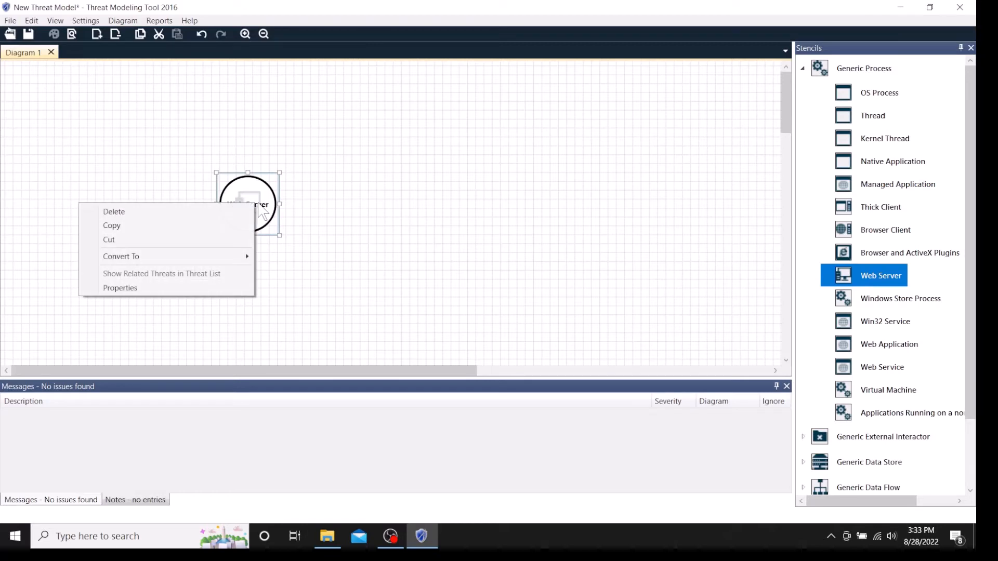
left_click(155, 289)
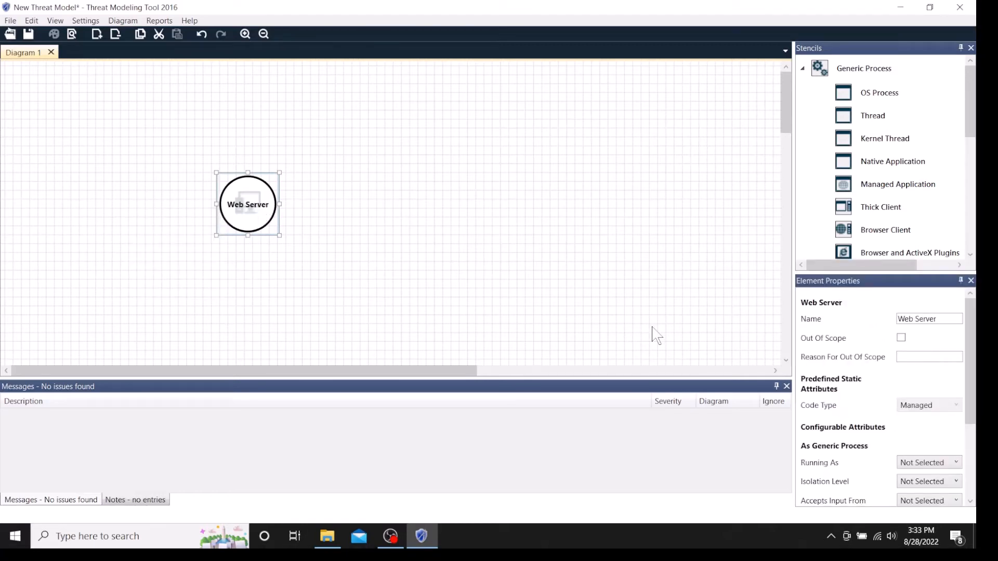
left_click(941, 322)
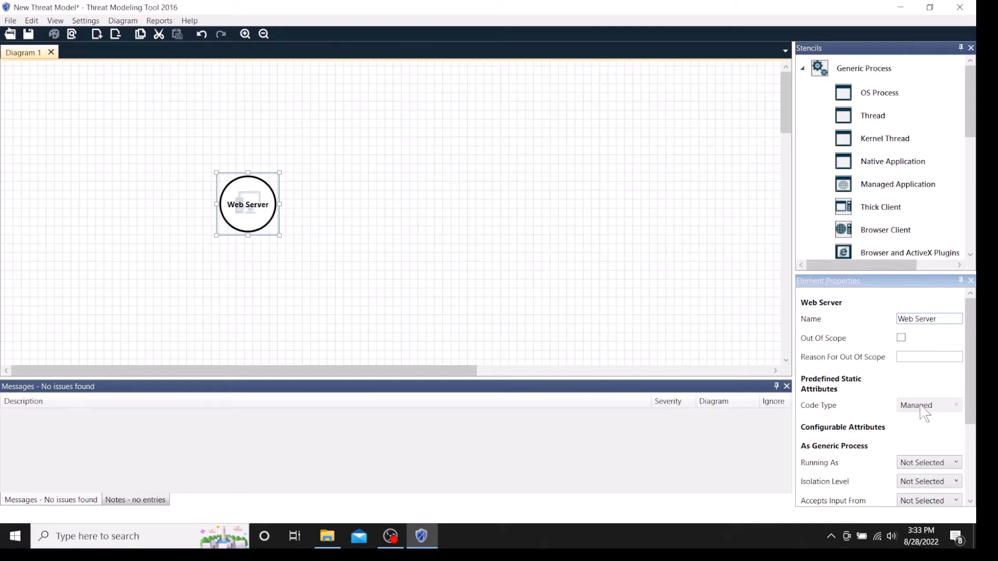
left_click(926, 464)
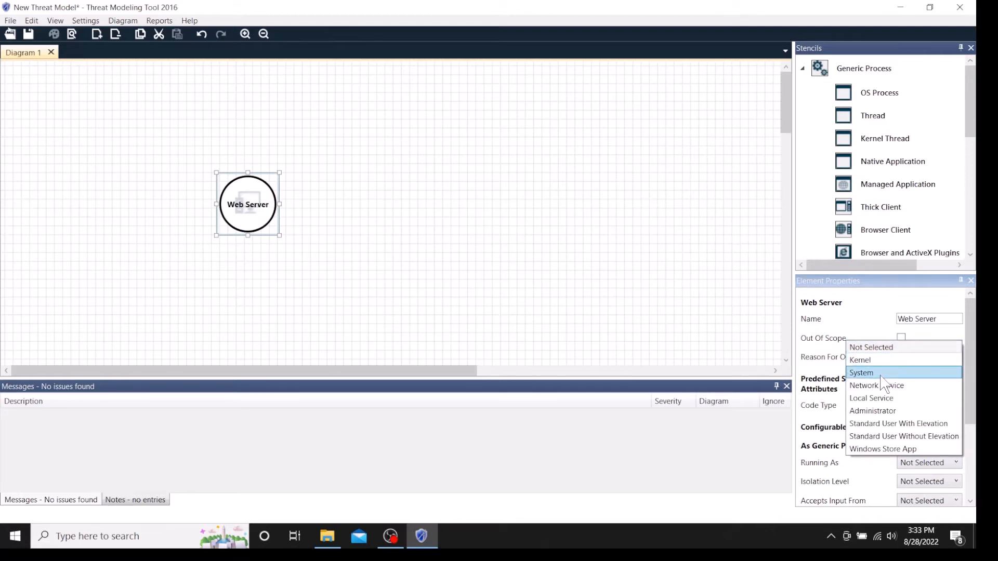
left_click(881, 377)
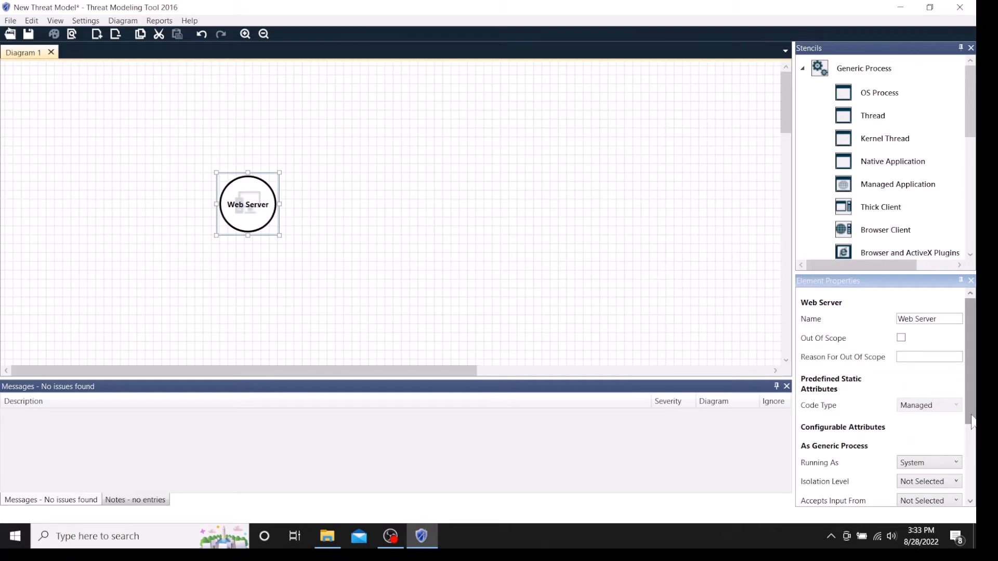
Review the Web Server's Isolation Level options and set Accepts Input From to Any Remote User or Entity.
left_click_drag(972, 418, 971, 481)
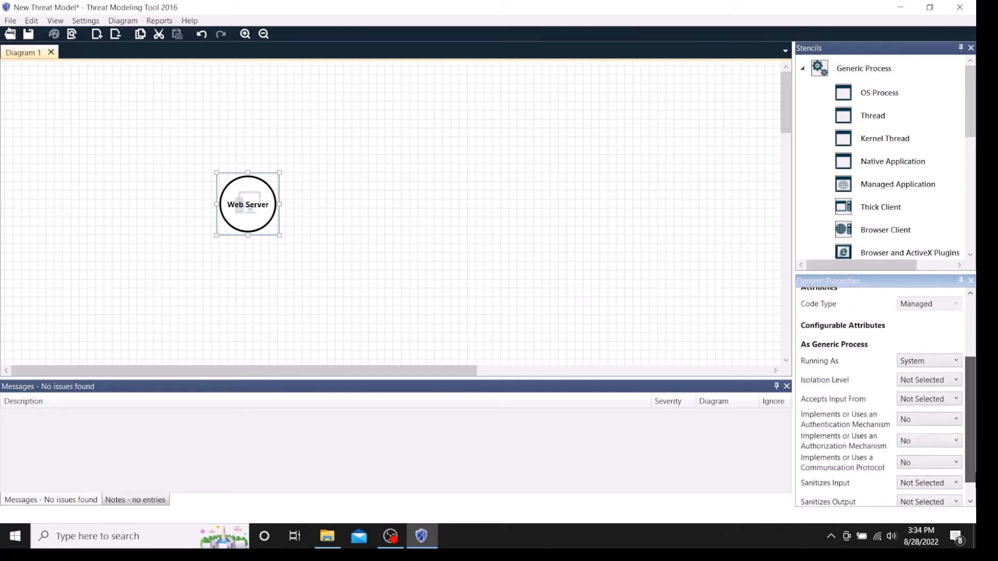
left_click(922, 382)
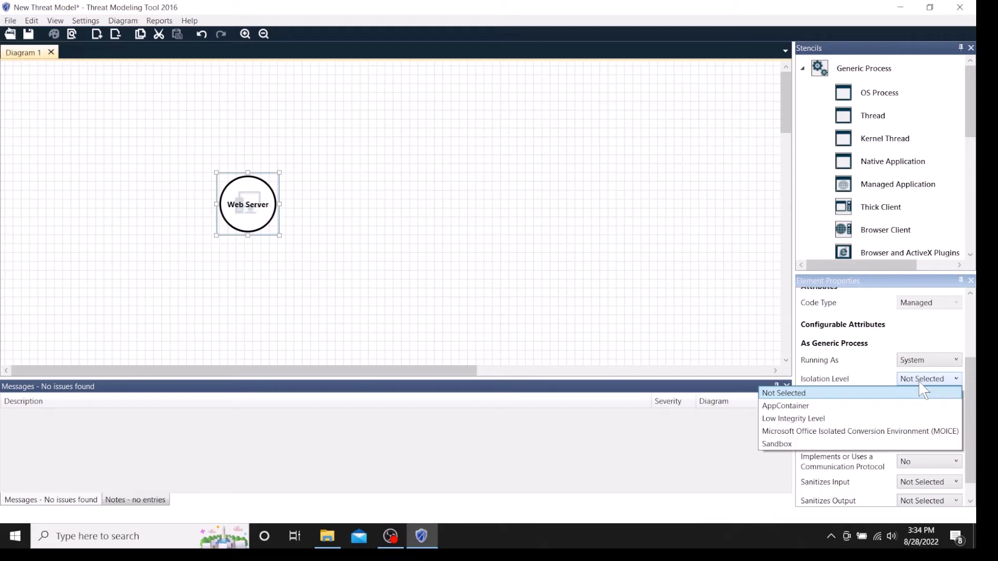
left_click(877, 374)
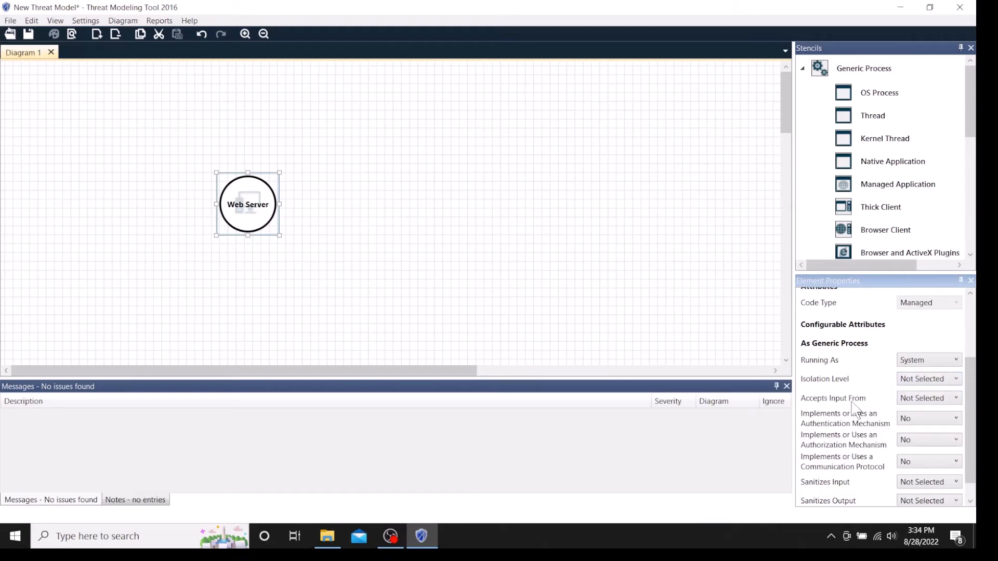
left_click(920, 405)
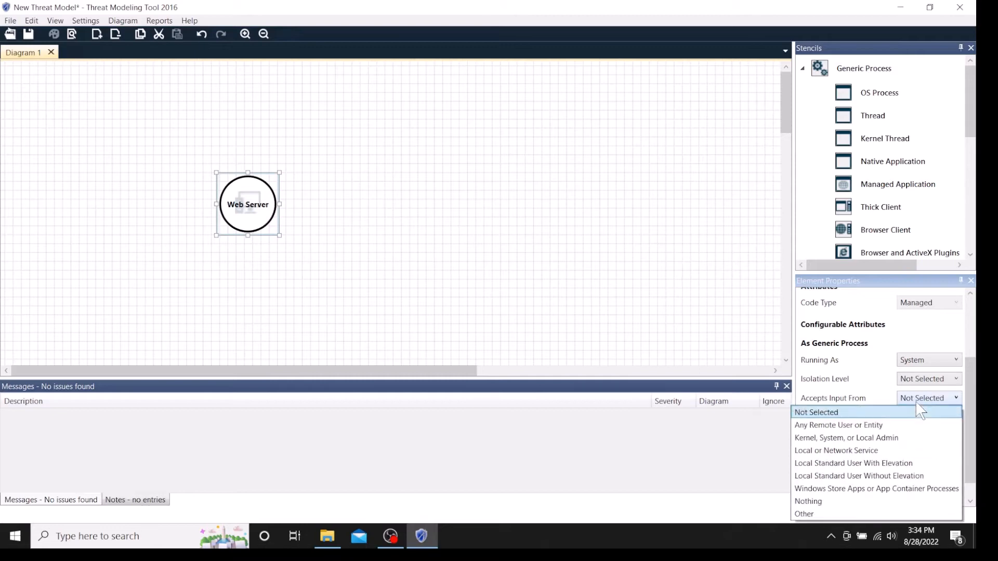
left_click(875, 426)
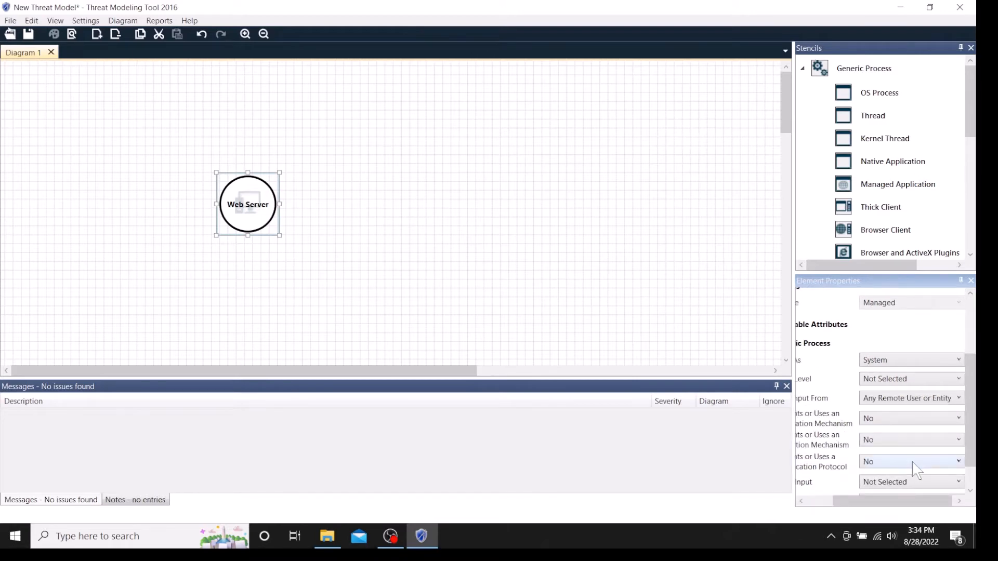
Set the Web Server's authentication mechanism, authorization mechanism and communication protocol attributes to Yes.
left_click(895, 418)
left_click(879, 446)
left_click(889, 441)
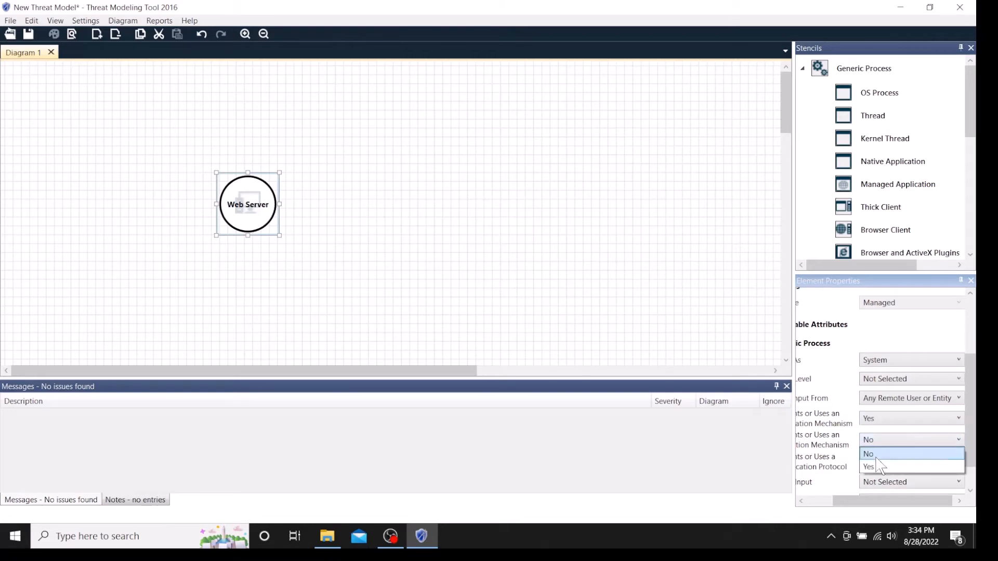
left_click(882, 467)
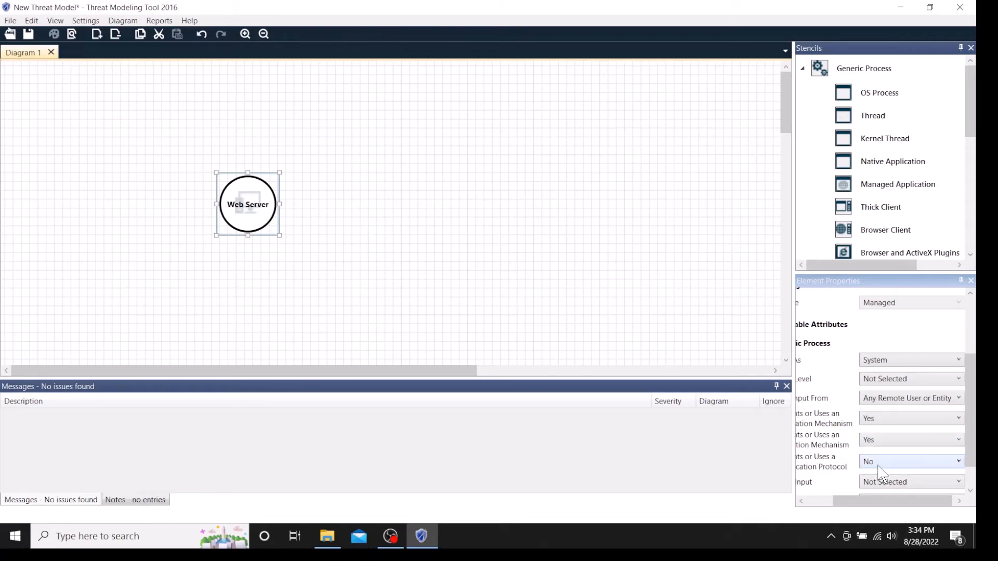
left_click(879, 466)
left_click(874, 487)
Set the Web Server's Sanitizes Input and Sanitizes Output attributes to Yes and close its properties.
left_click_drag(878, 510, 834, 507)
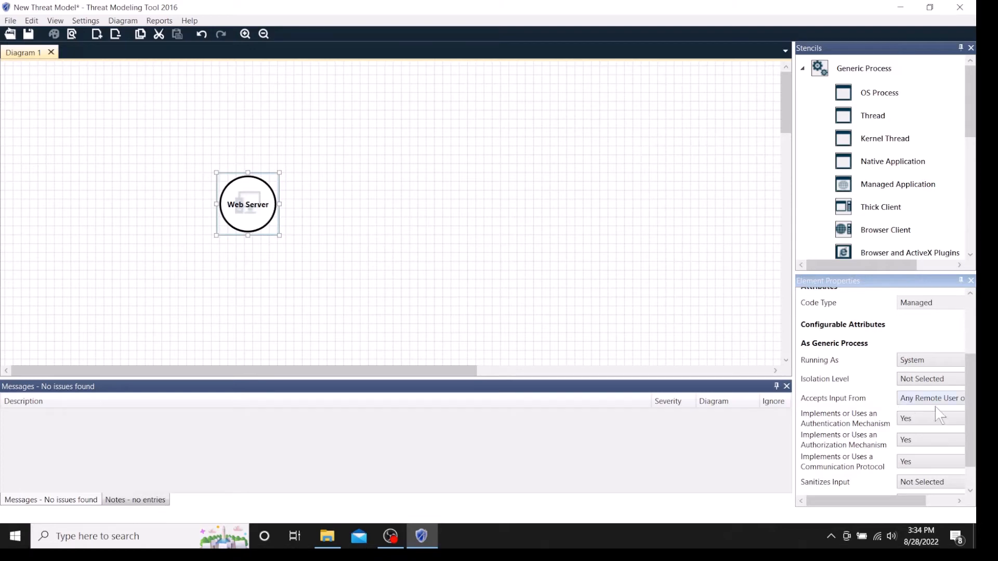
mouse_move(854, 503)
left_mouse_down()
mouse_move(876, 504)
mouse_move(846, 502)
left_mouse_up()
left_click(919, 486)
left_click(877, 510)
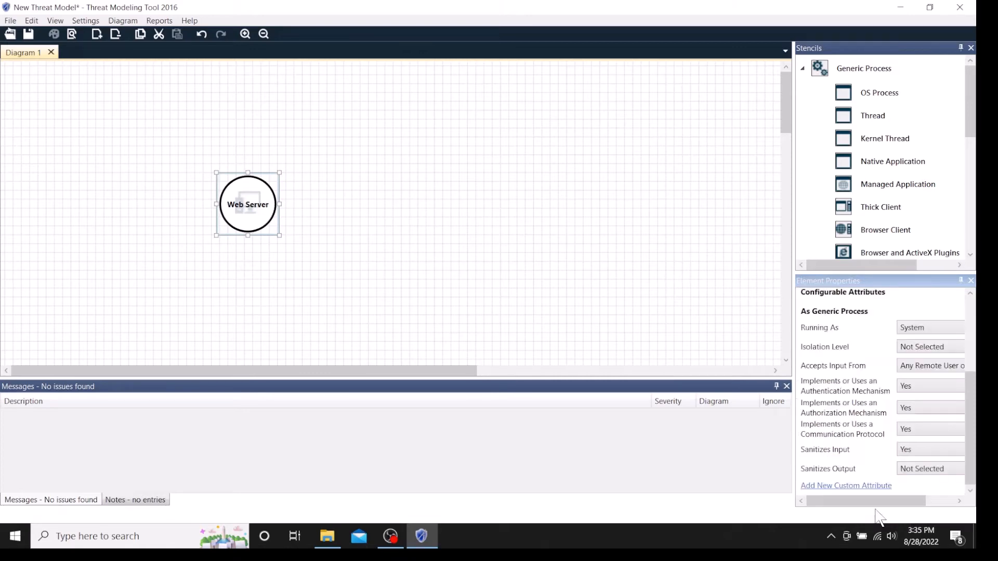
left_click(922, 473)
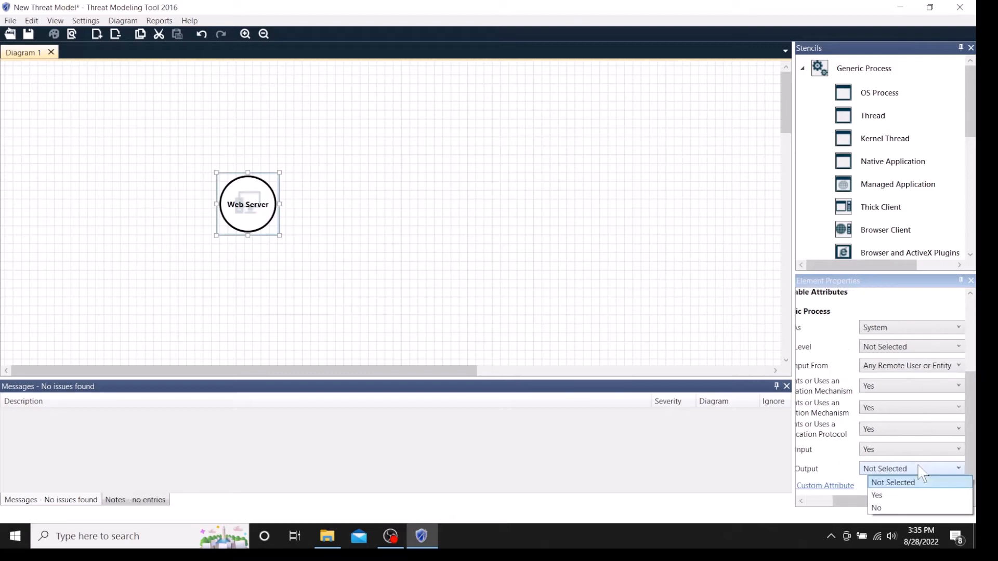
left_click(884, 498)
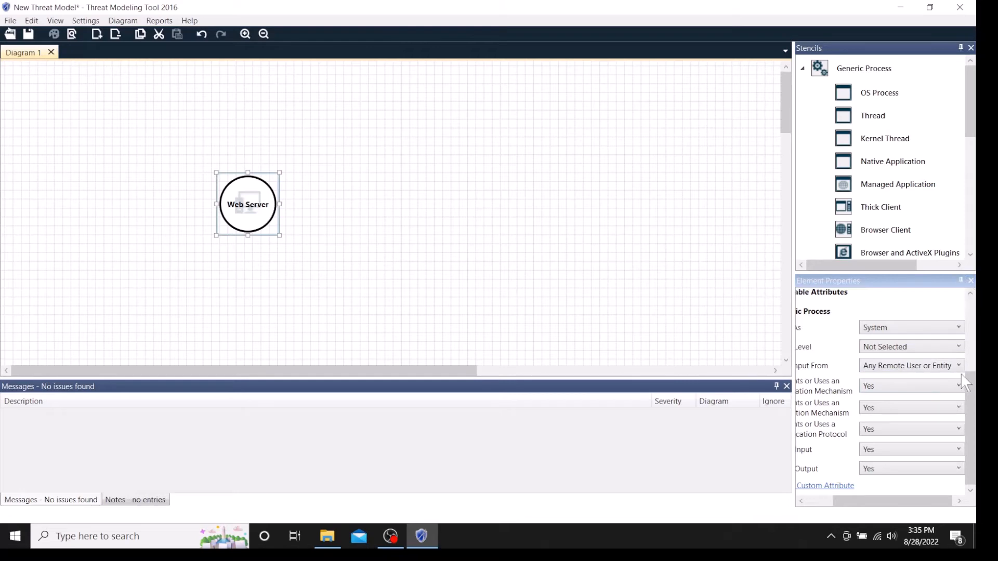
left_click_drag(884, 507, 858, 507)
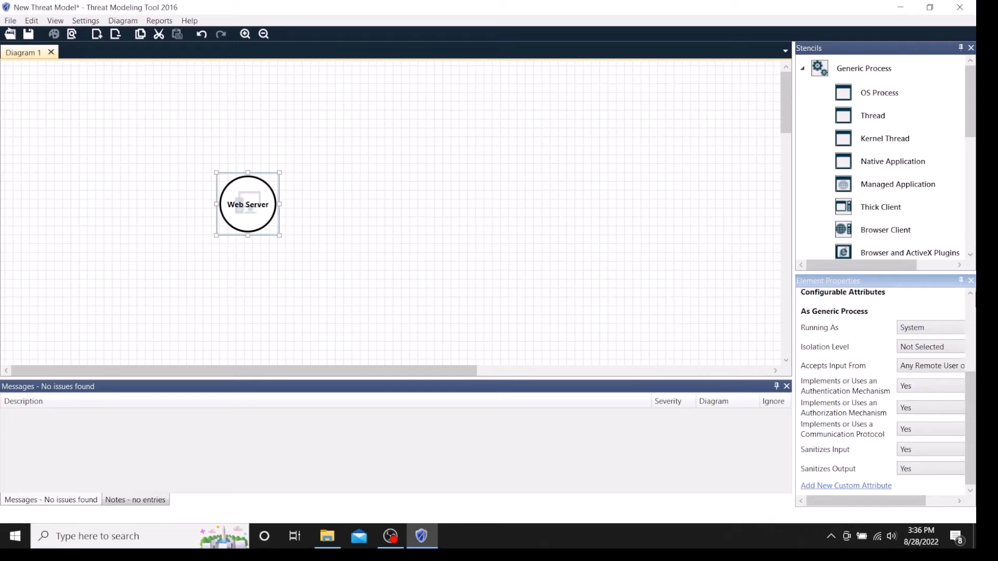
left_click(971, 281)
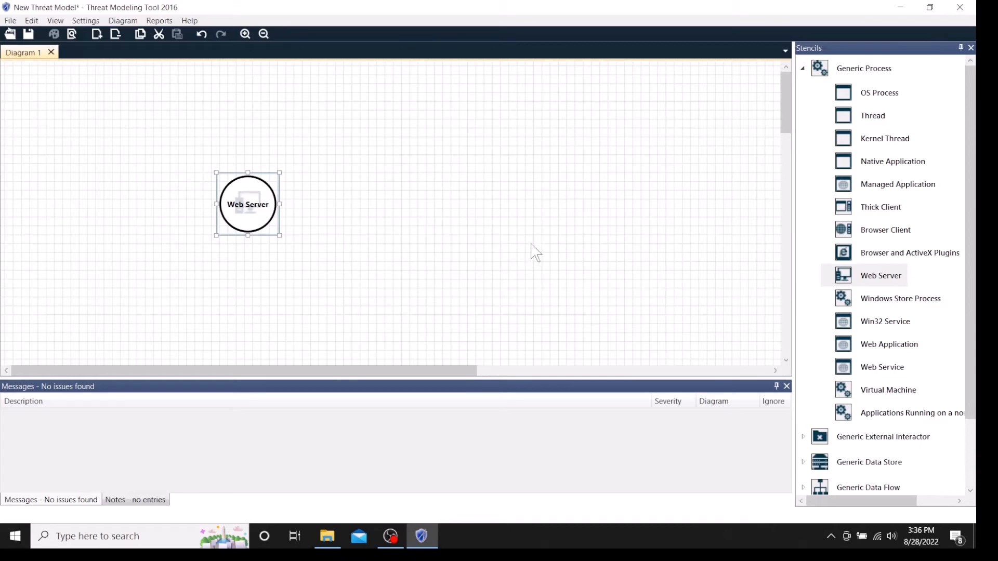
Place a Browser Client process in the diagram to the right of the Web Server.
left_click(868, 234)
left_click_drag(868, 234, 841, 236)
left_click_drag(447, 187, 452, 192)
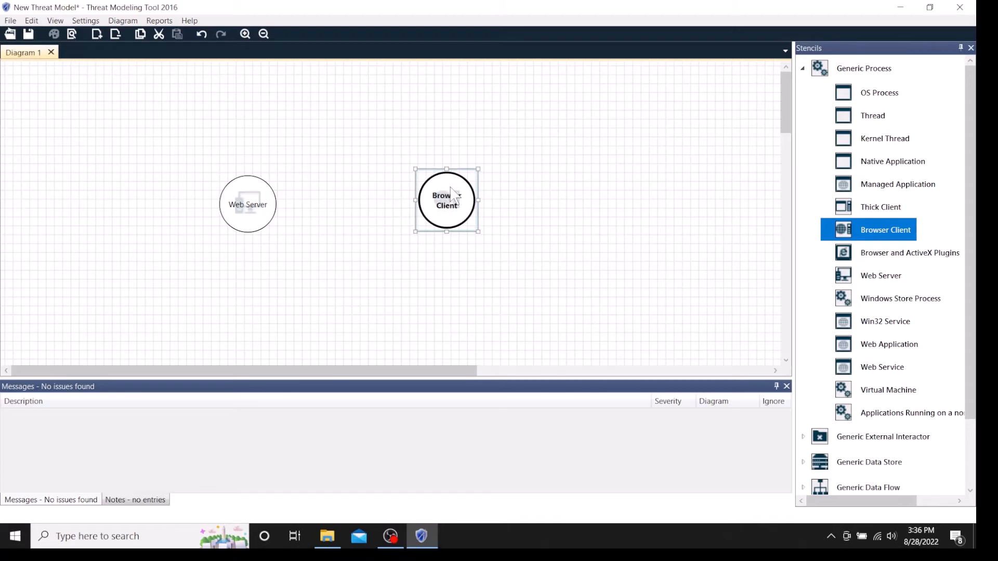
Open the Browser Client's element properties and set Running As to System.
right_click(457, 198)
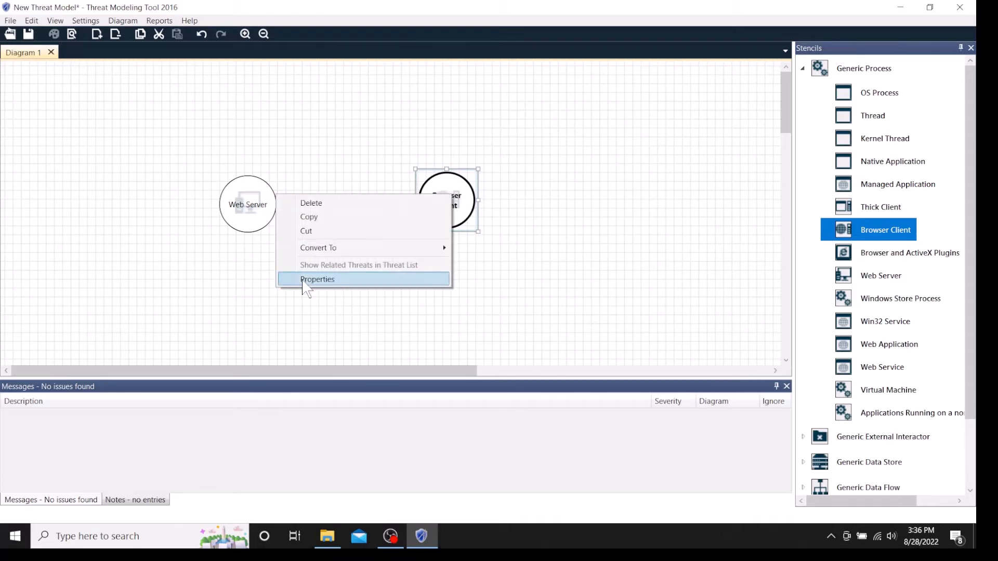
left_click(302, 281)
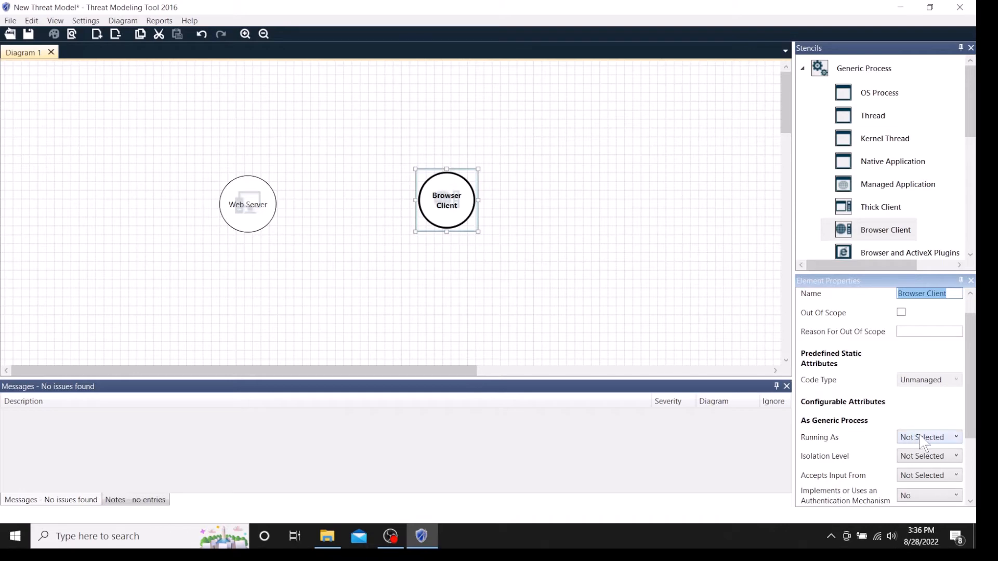
left_click(945, 438)
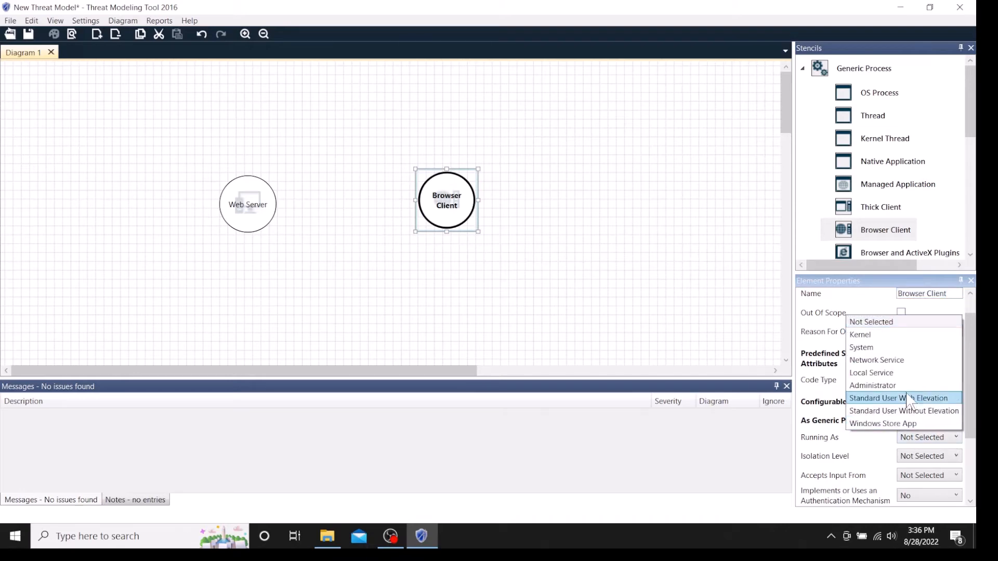
left_click(889, 348)
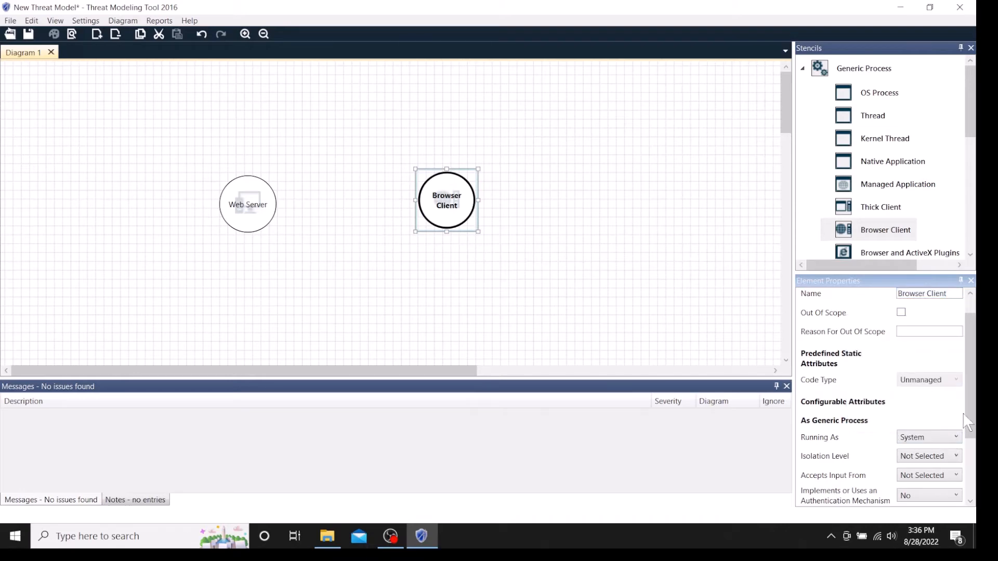
left_click_drag(971, 418, 971, 475)
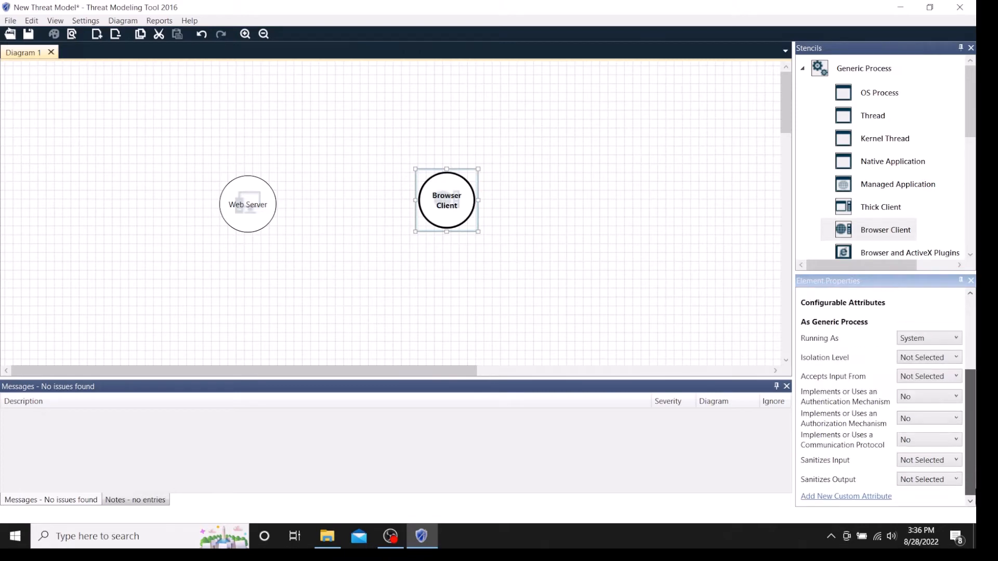
Set the Browser Client's Accepts Input From attribute to Any Remote User or Entity, leaving Isolation Level as Not Selected.
left_click(910, 359)
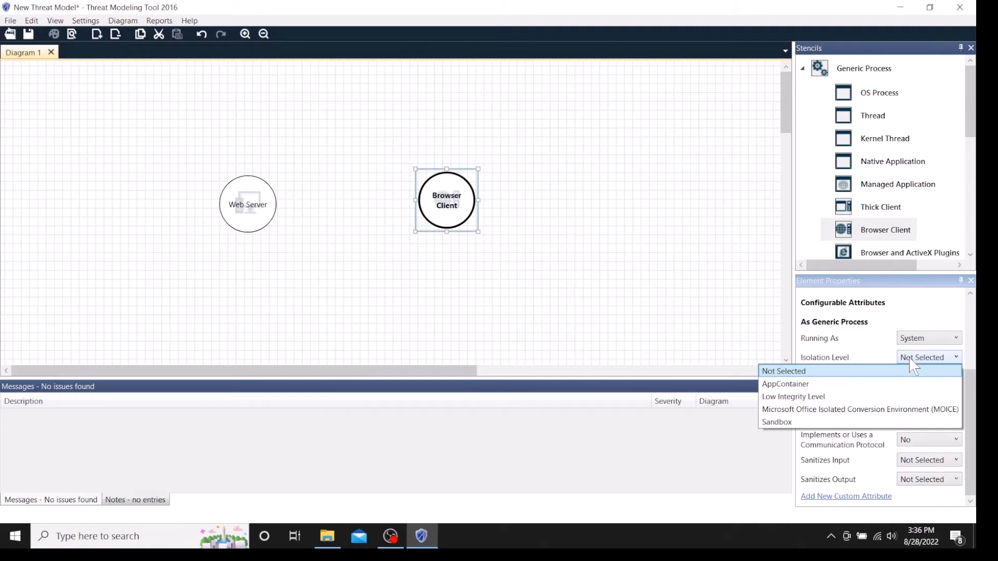
left_click(881, 353)
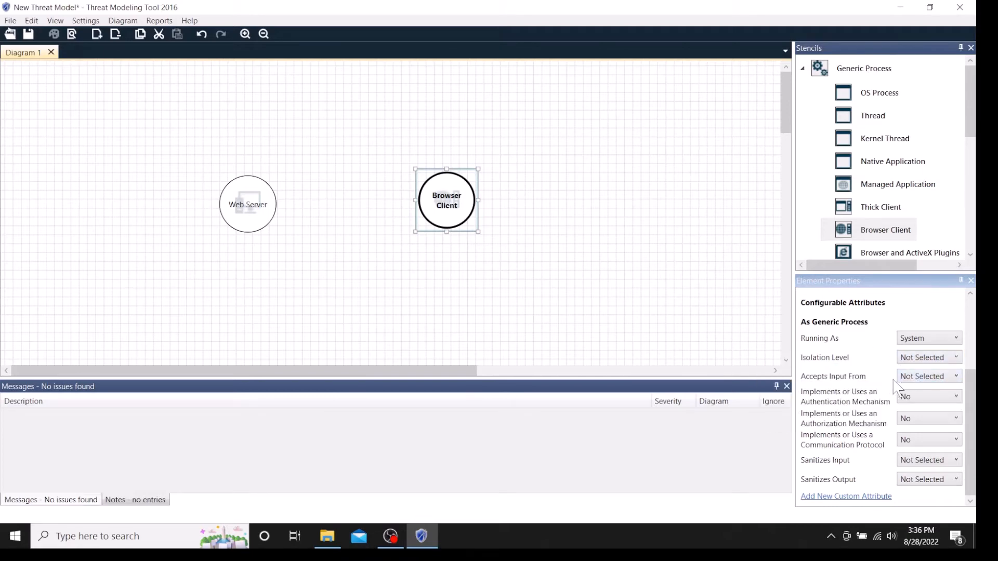
left_click(918, 378)
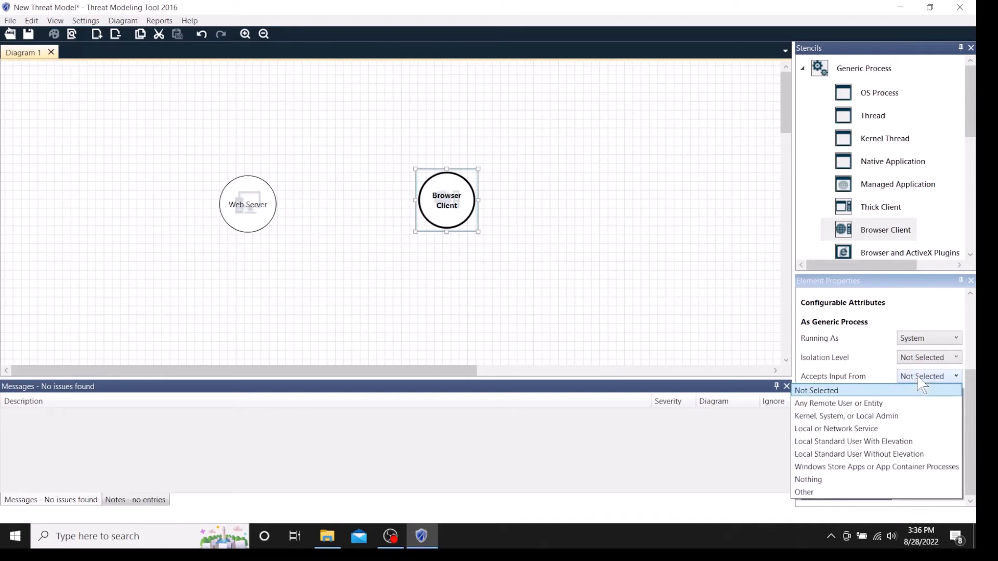
left_click(864, 409)
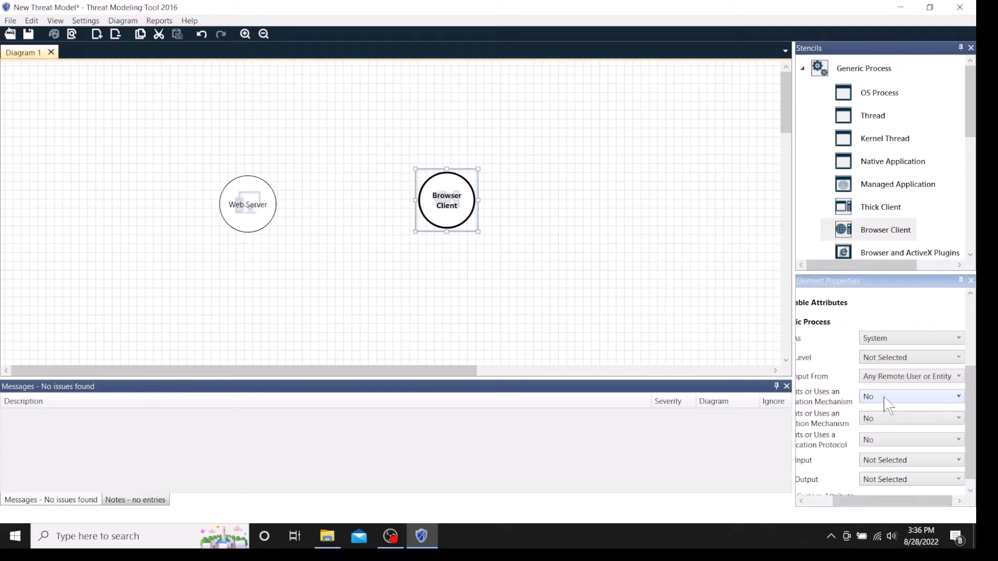
left_click_drag(877, 504, 831, 507)
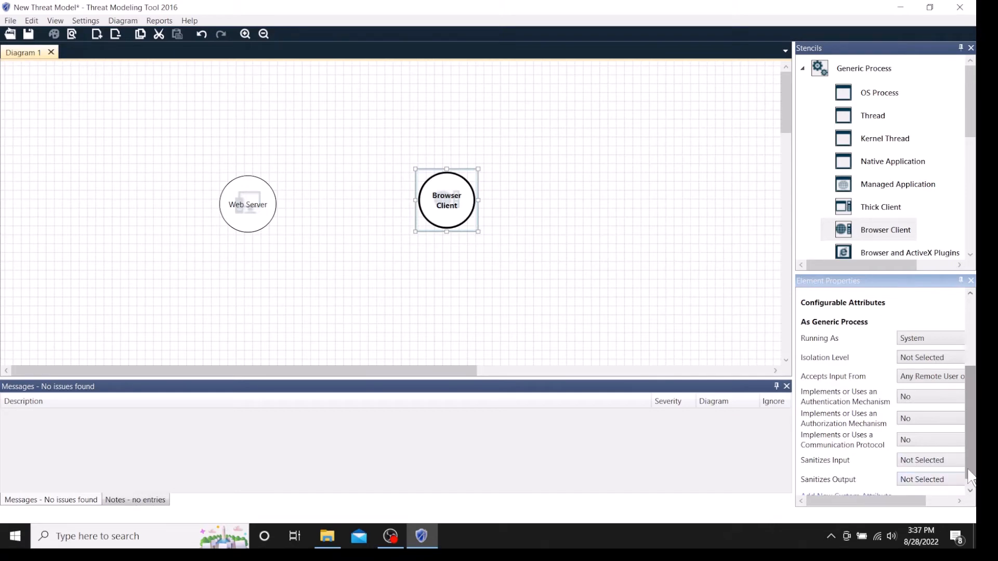
scroll(968, 471, "down", 1)
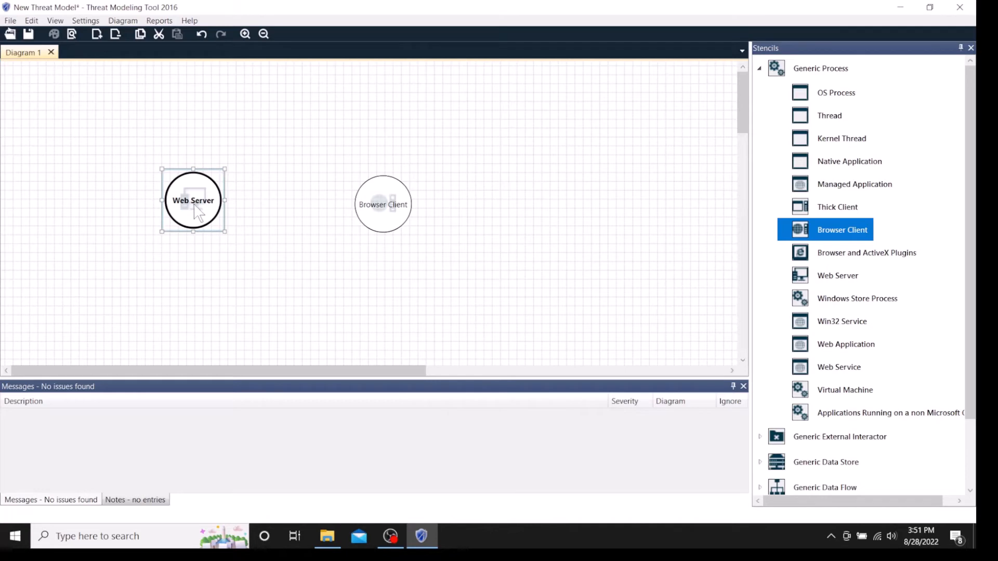
Enlarge the Web Server and Browser Client circles to similar sizes, with the Browser Client farther from the Web Server.
left_click_drag(224, 232, 252, 264)
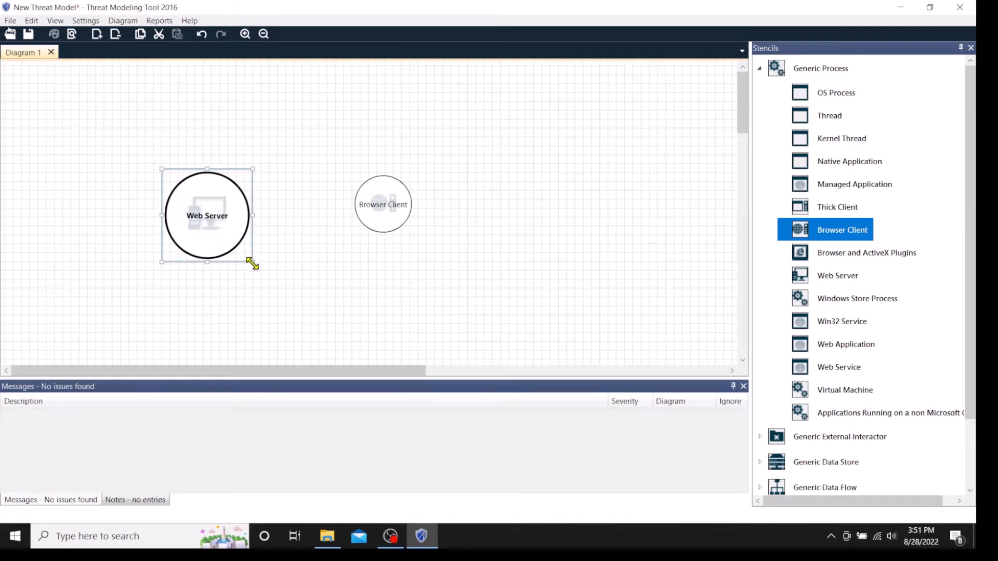
left_click(389, 215)
left_click_drag(406, 213, 499, 280)
left_click(568, 265)
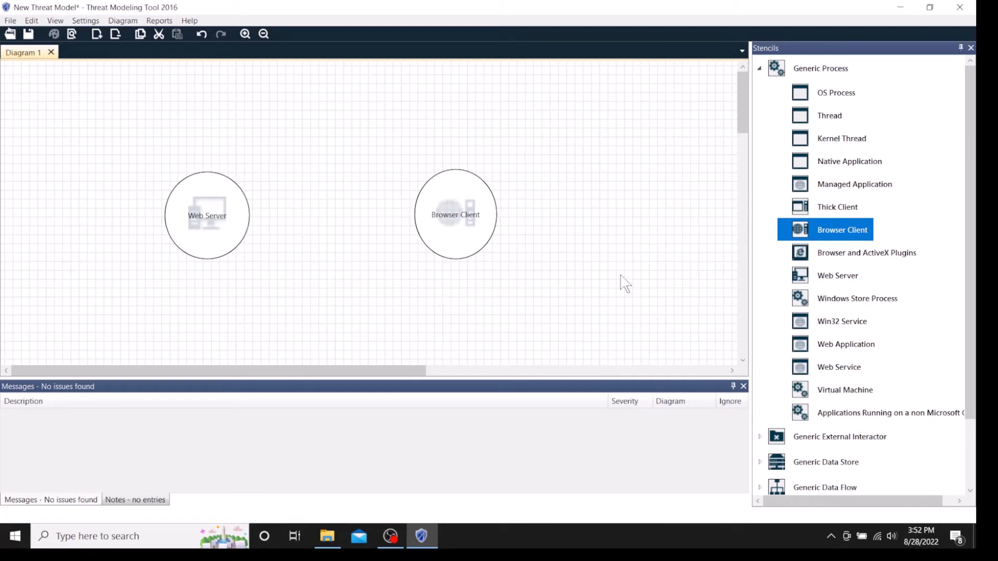
Add an HTTP data flow from the Generic Data Flow stencils, running from the Browser Client to the Web Server.
double_click(774, 69)
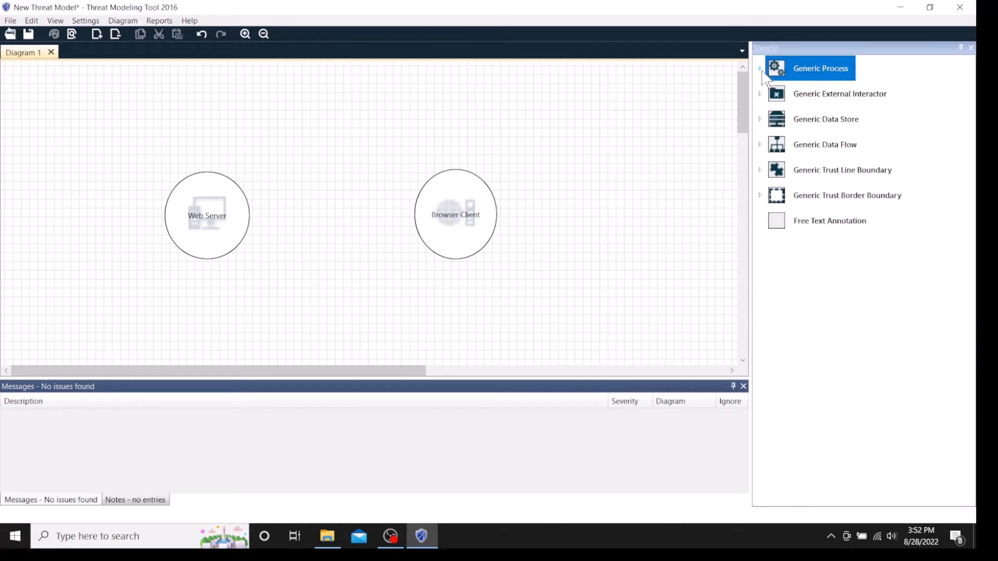
left_click(815, 150)
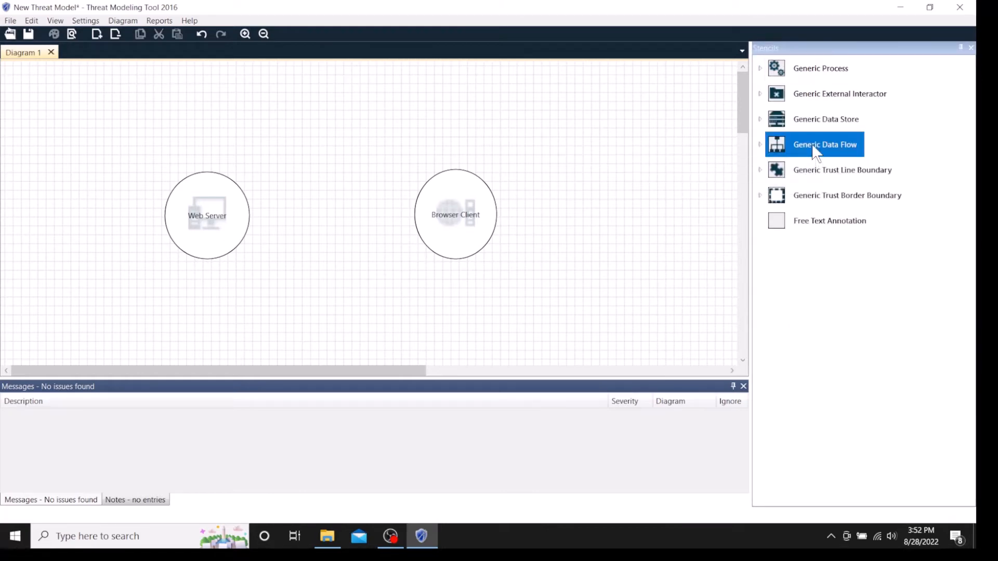
left_click(763, 147)
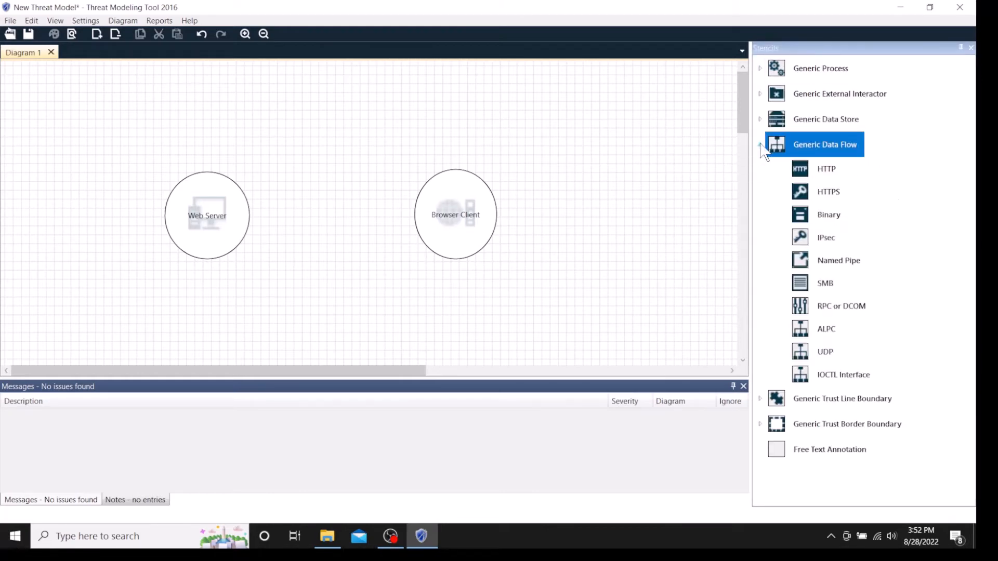
left_click(827, 172)
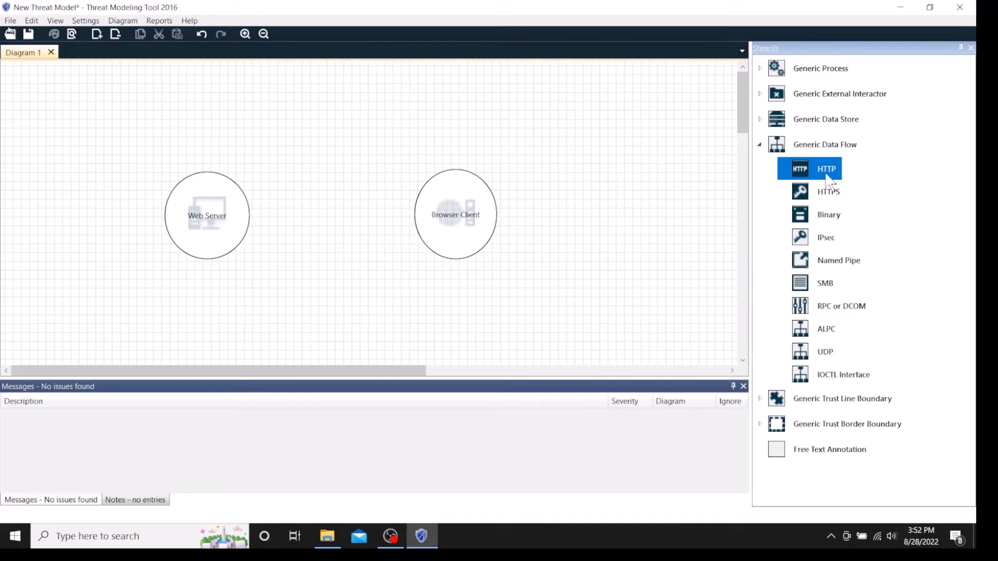
left_click_drag(826, 177, 426, 245)
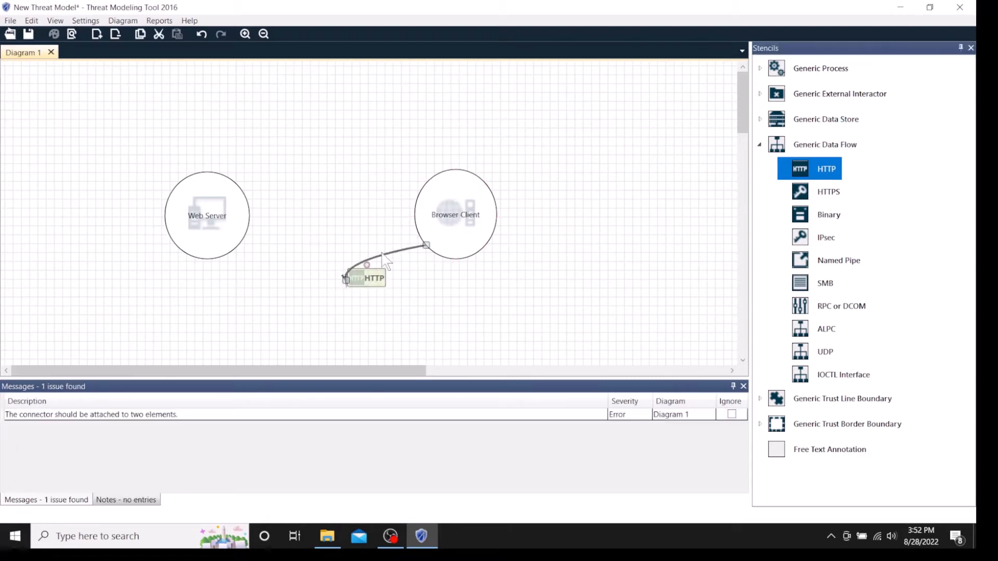
left_click_drag(347, 292, 240, 251)
left_click(400, 291)
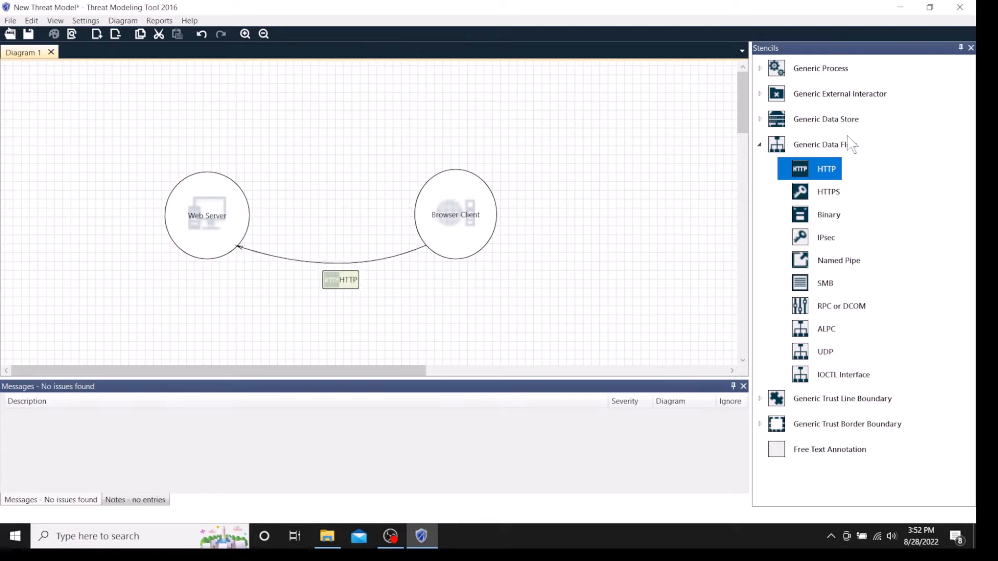
Add a second HTTP data flow running from the Web Server to the Browser Client.
left_click_drag(823, 160, 570, 183)
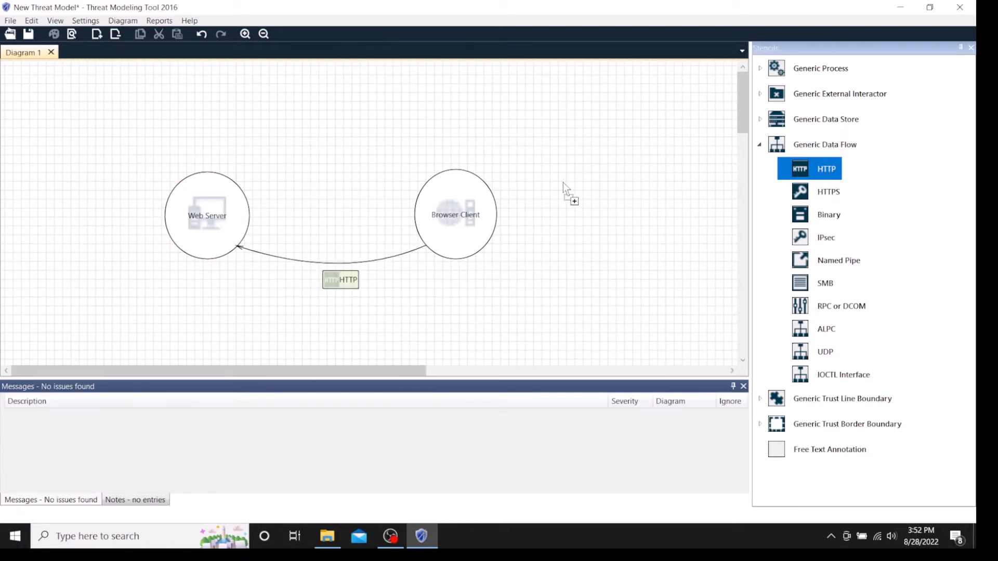
left_click_drag(349, 176, 254, 210)
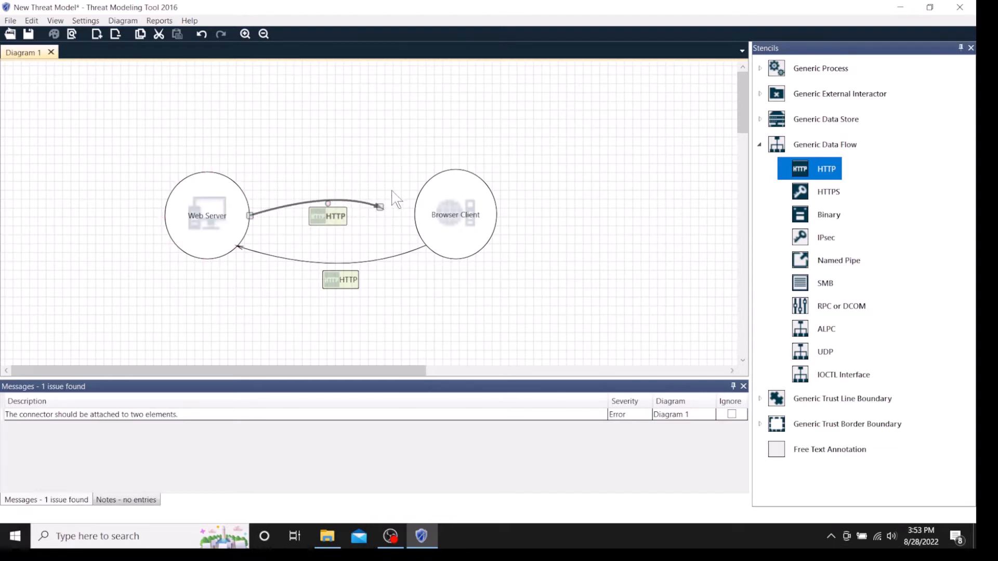
left_click_drag(382, 205, 422, 189)
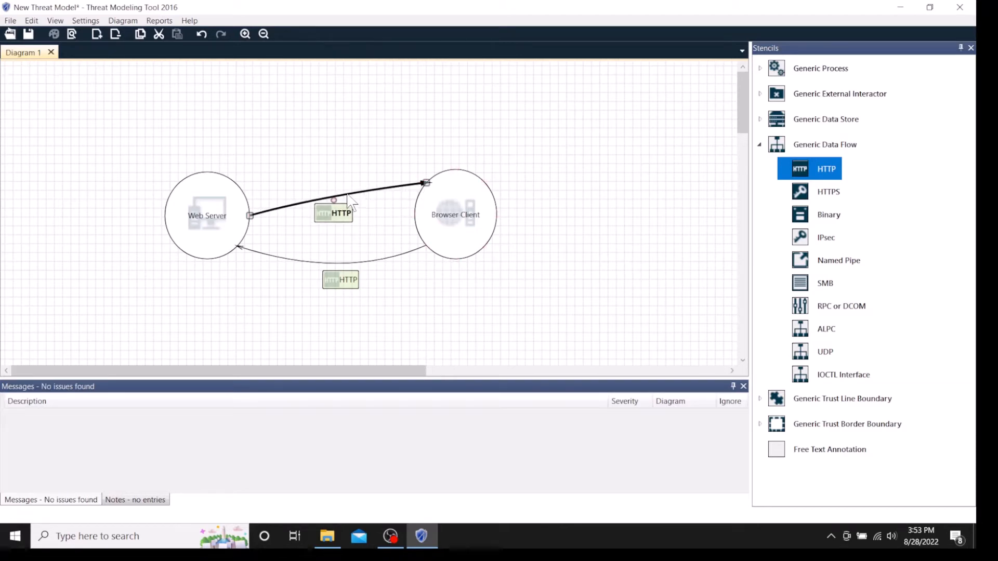
Move the lower HTTP flow's start to the Browser Client's left edge and adjust the bend of the flow curves.
left_click(426, 247)
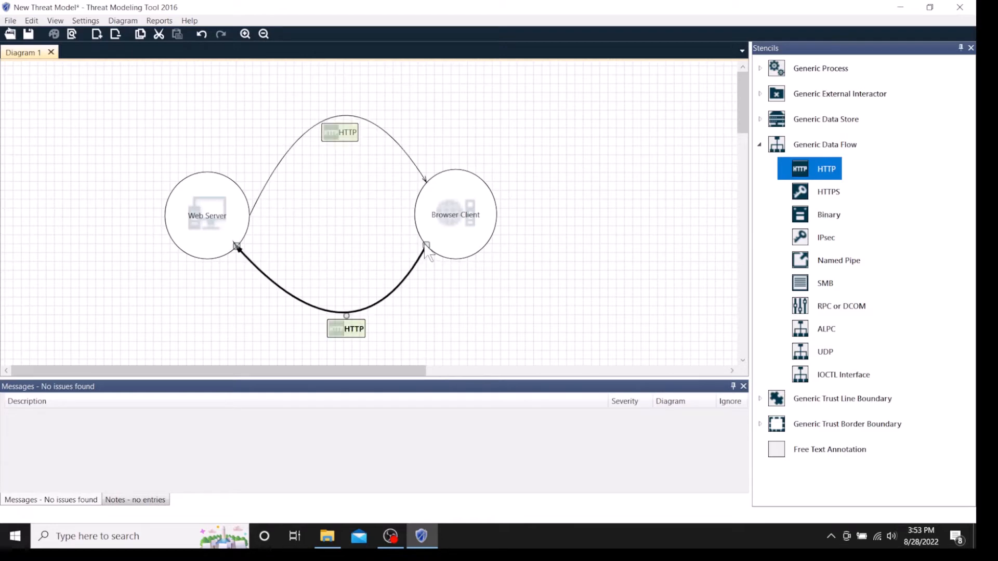
left_click_drag(426, 248, 414, 214)
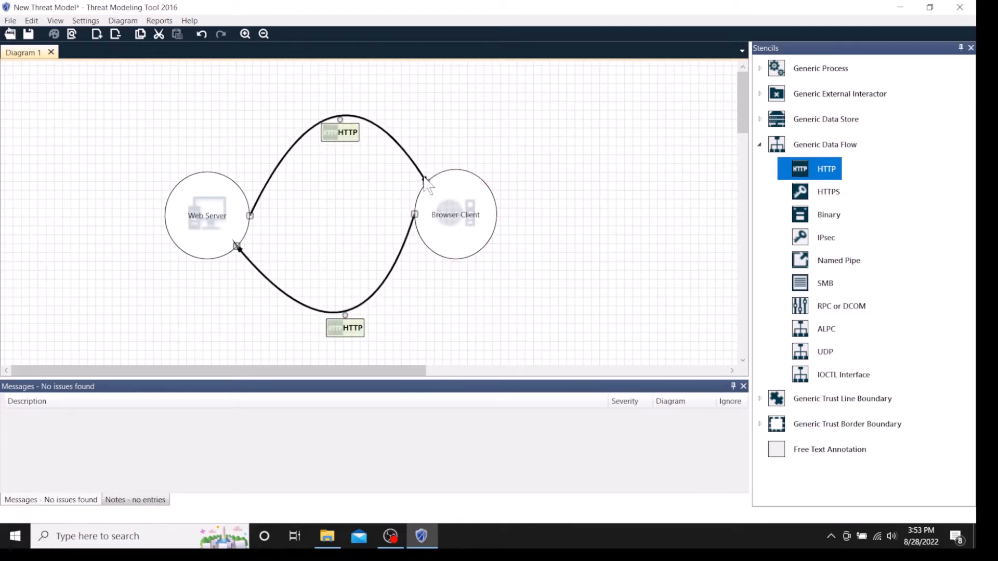
left_click_drag(346, 315, 361, 278)
Open the properties of the HTTP flow going to the Web Server and rename it HTTP Request.
right_click(361, 292)
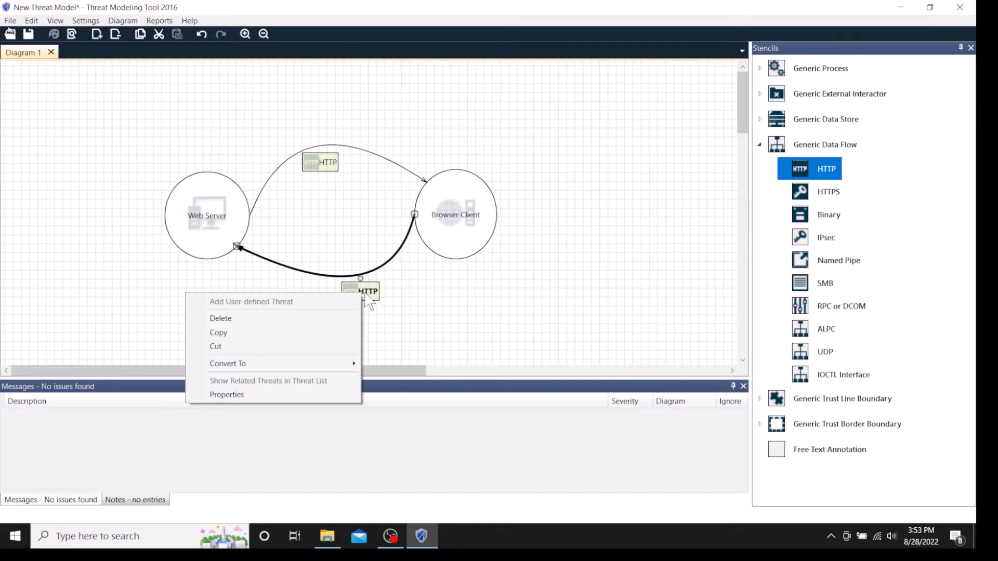
left_click(236, 395)
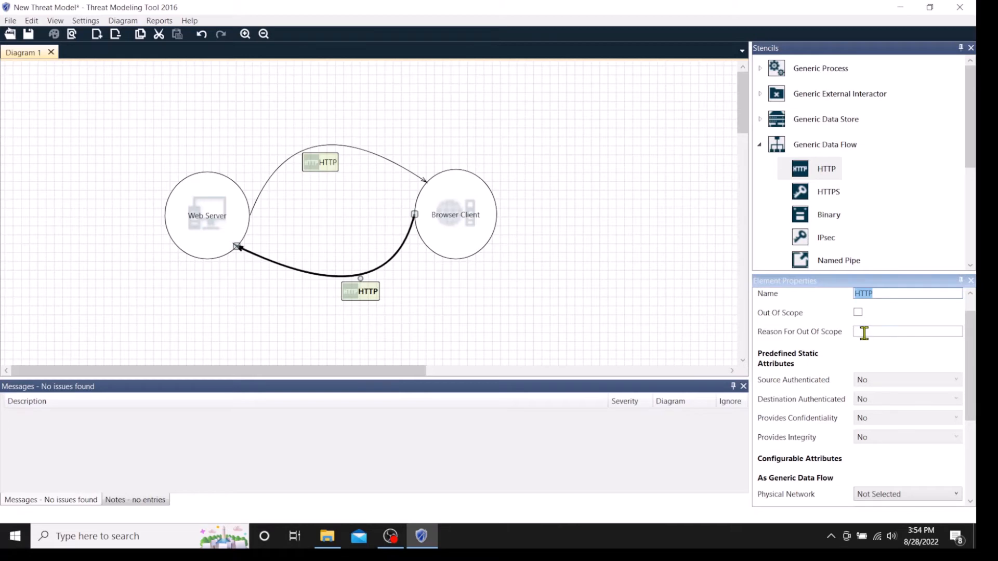
left_click(879, 295)
type("Req")
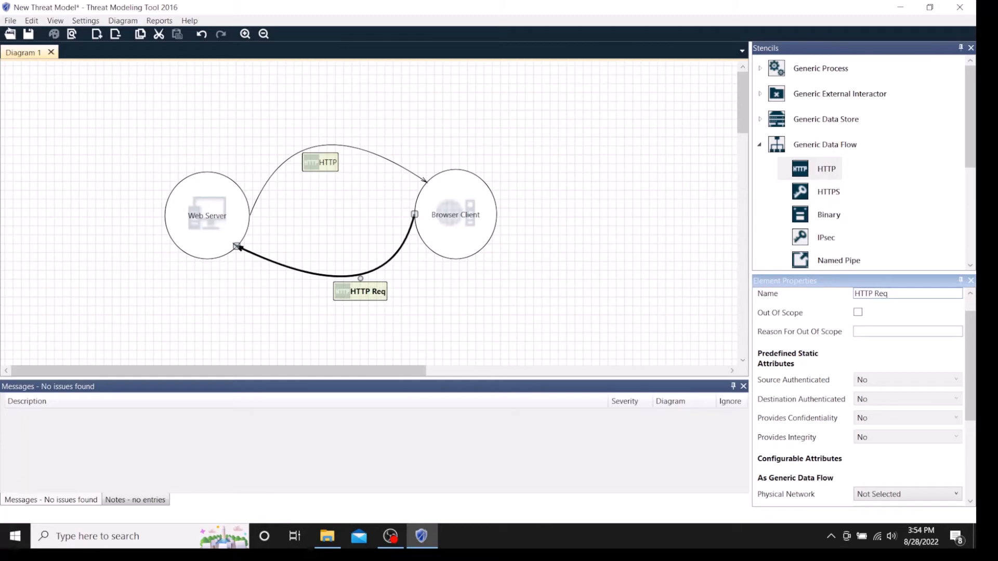
type("uest")
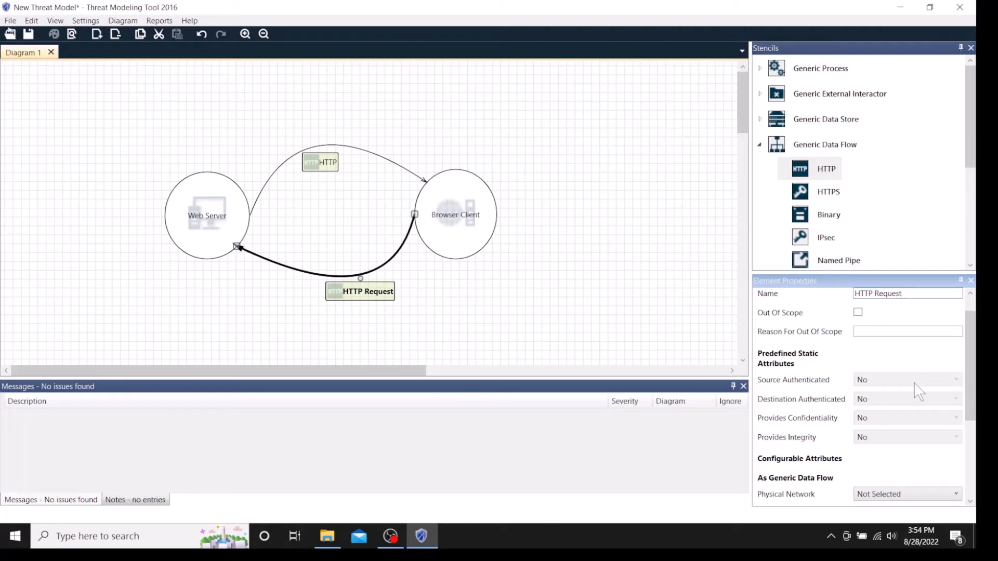
Set HTTP Request's Physical Network to Wire, keeping Transmits XML at No, Contains Cookies at Yes and SOAP Payload at No.
scroll(884, 400, "down", 3)
left_click(930, 347)
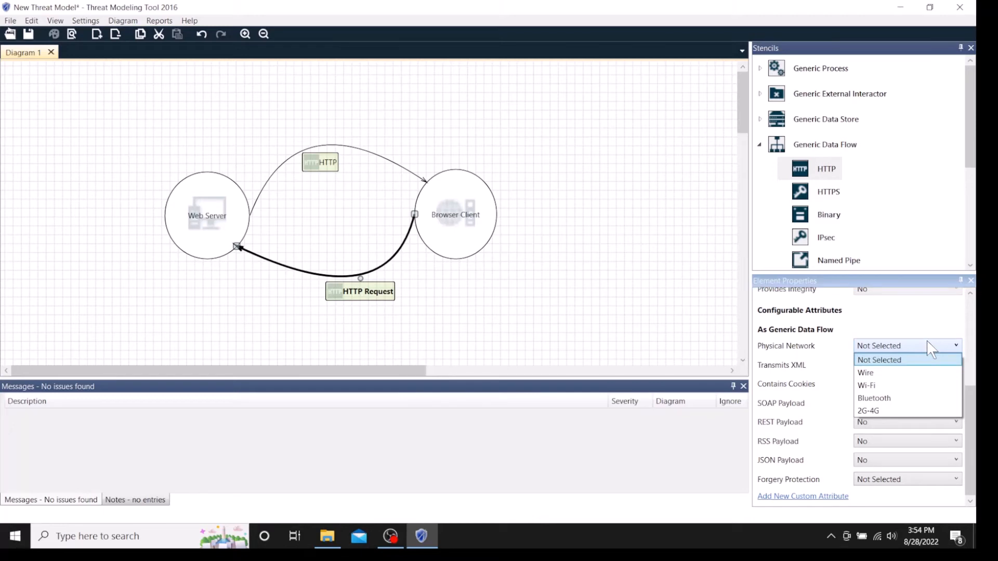
left_click(892, 374)
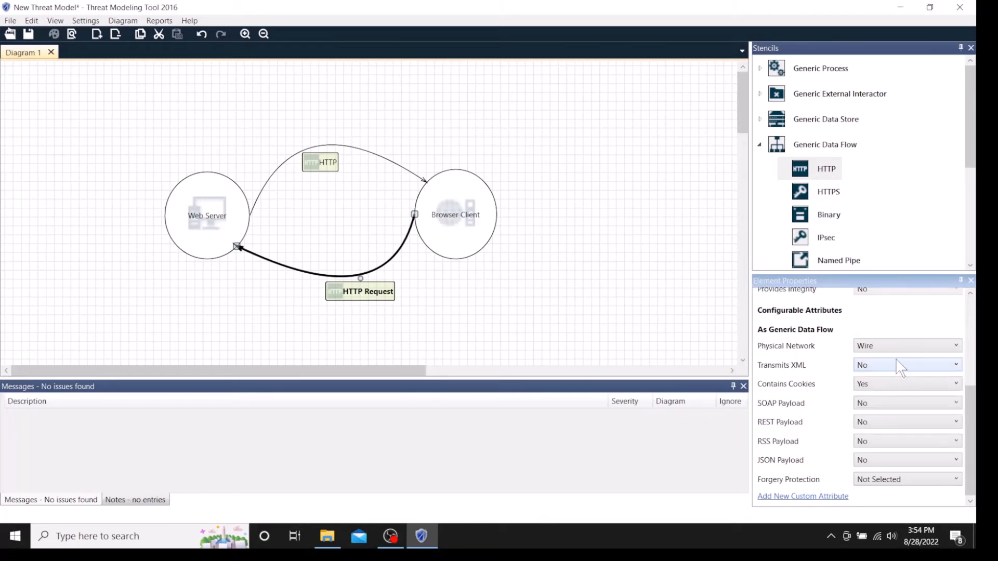
left_click(901, 366)
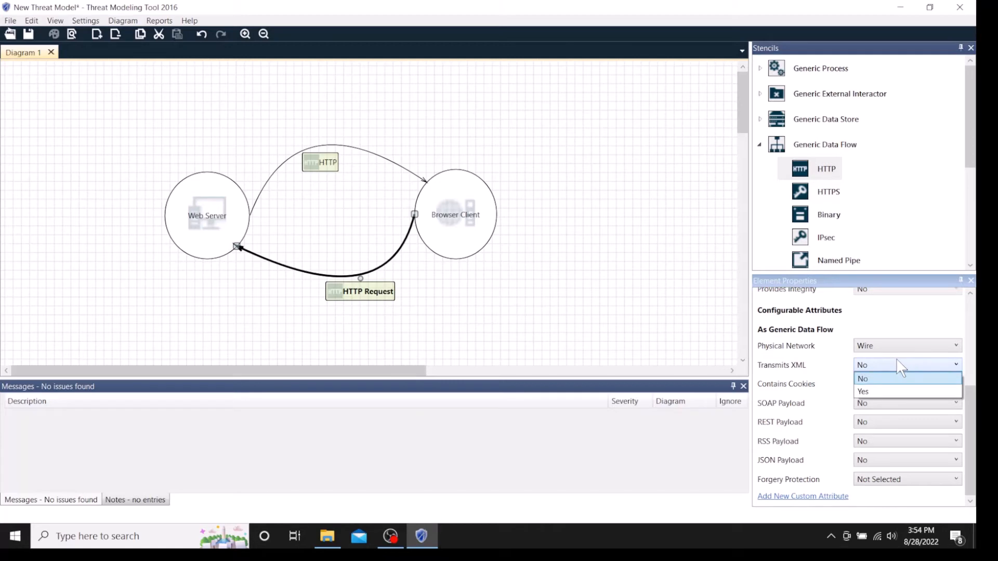
left_click(875, 391)
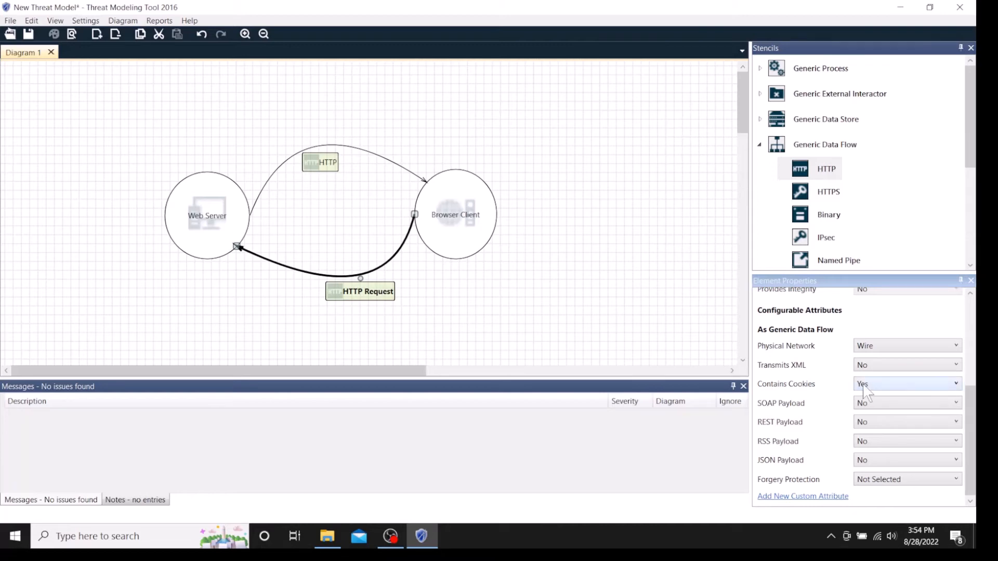
left_click(865, 389)
left_click(868, 404)
left_click(866, 398)
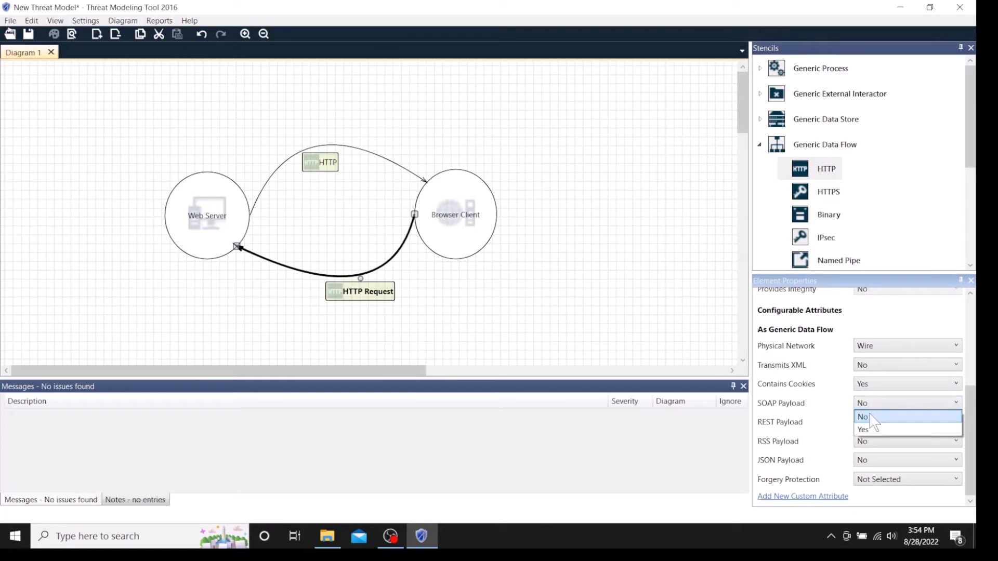
left_click(871, 416)
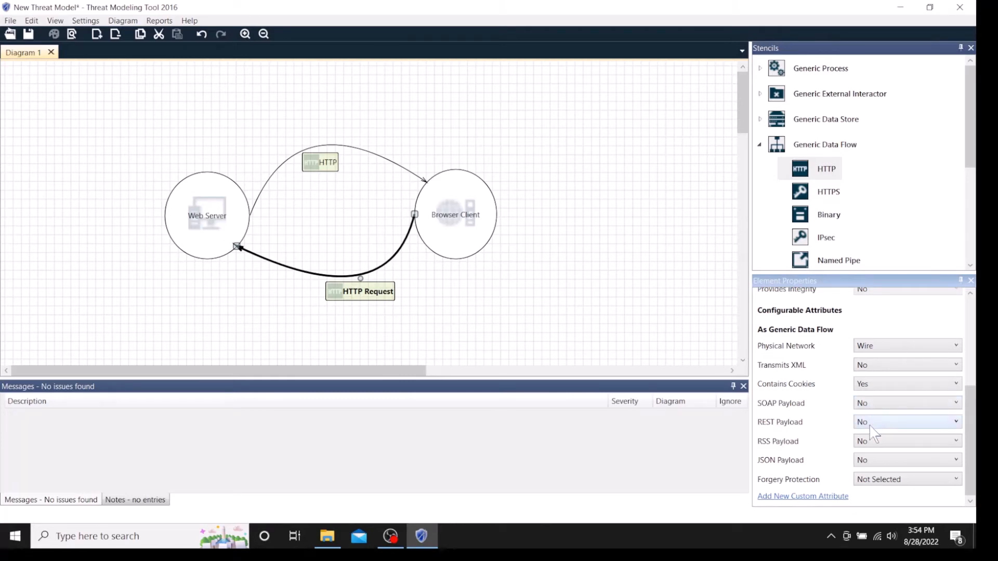
Keep HTTP Request's REST and RSS Payload at No, set JSON Payload to Yes and leave Forgery Protection as Not Selected.
left_click(871, 423)
left_click(864, 438)
left_click(868, 444)
left_click(870, 456)
left_click(877, 462)
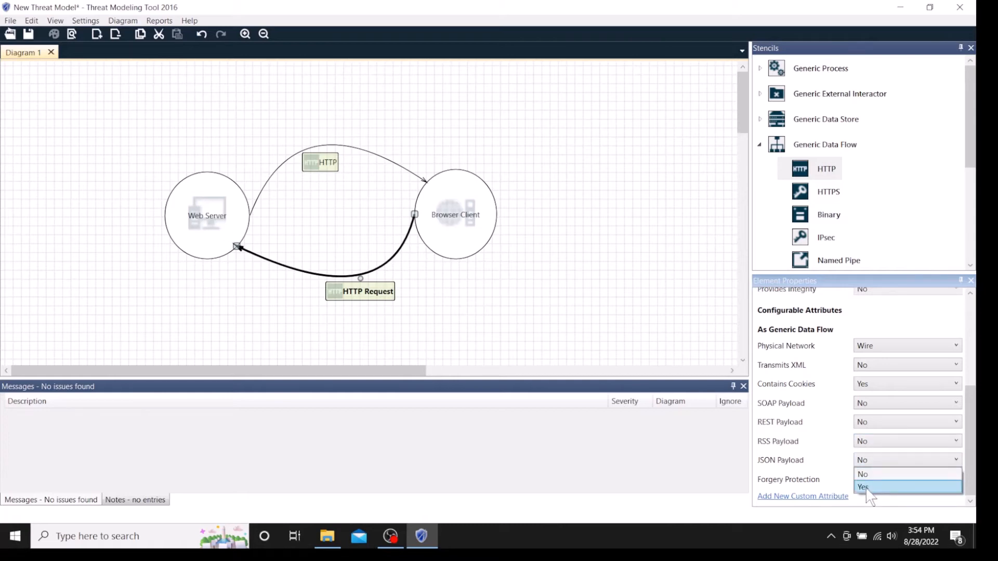
left_click(867, 489)
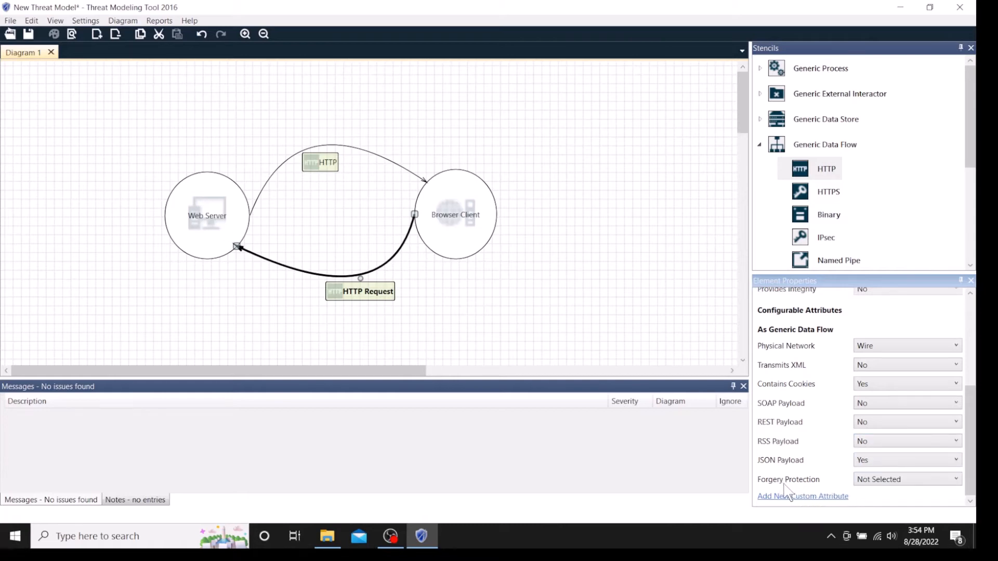
left_click(869, 479)
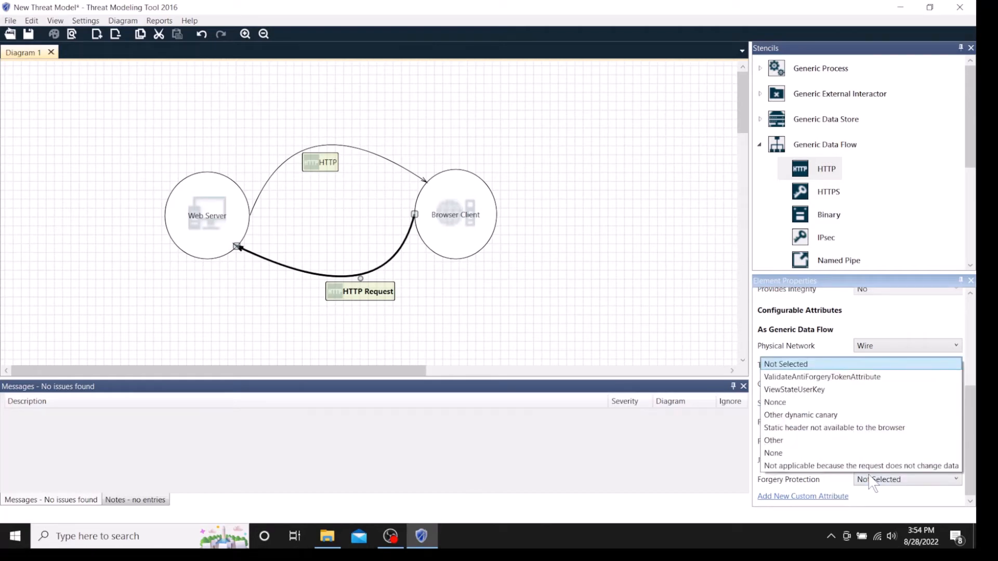
left_click(871, 482)
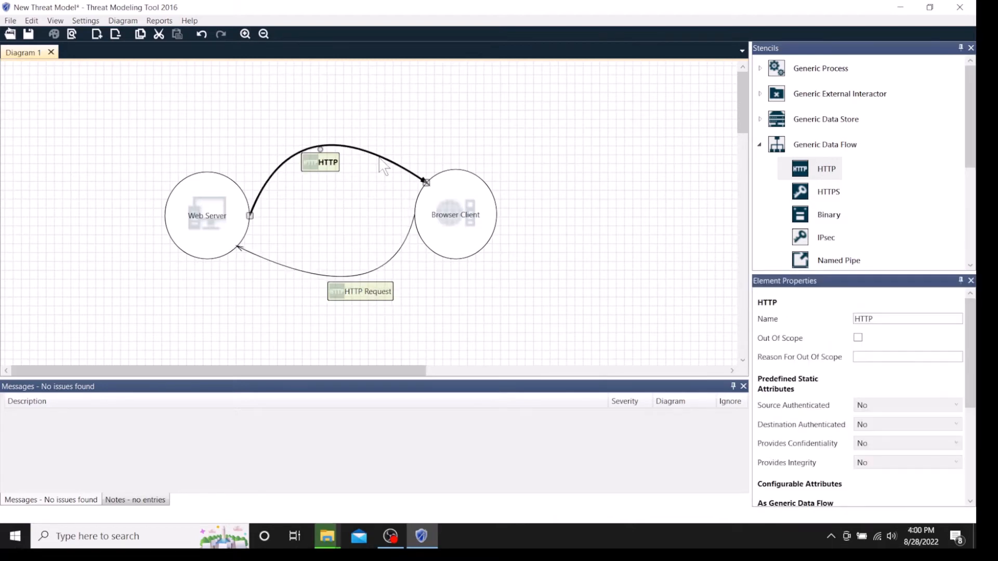
Open the properties of the HTTP flow going to the Browser Client and rename it HTTP Response.
right_click(379, 158)
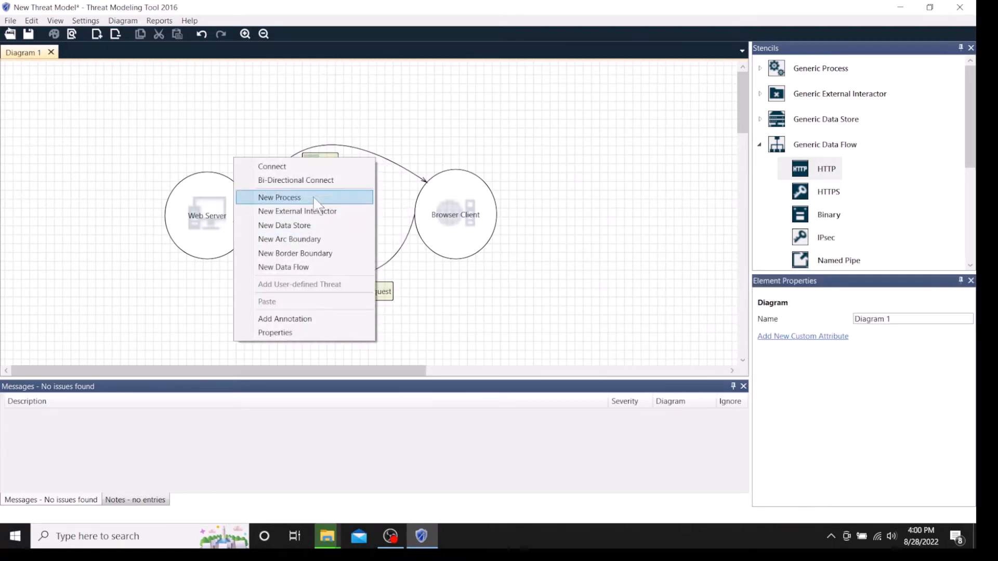
left_click(297, 338)
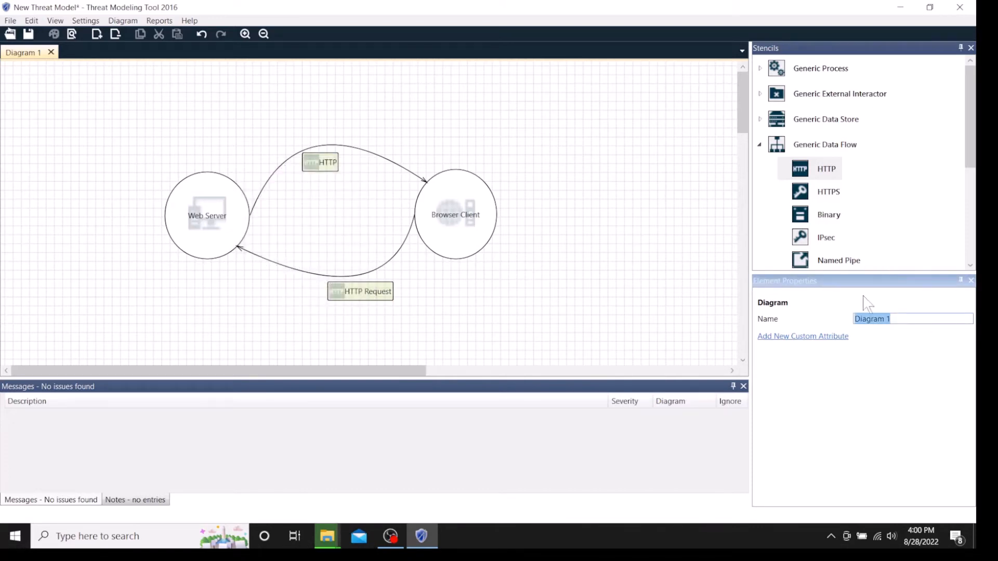
right_click(327, 163)
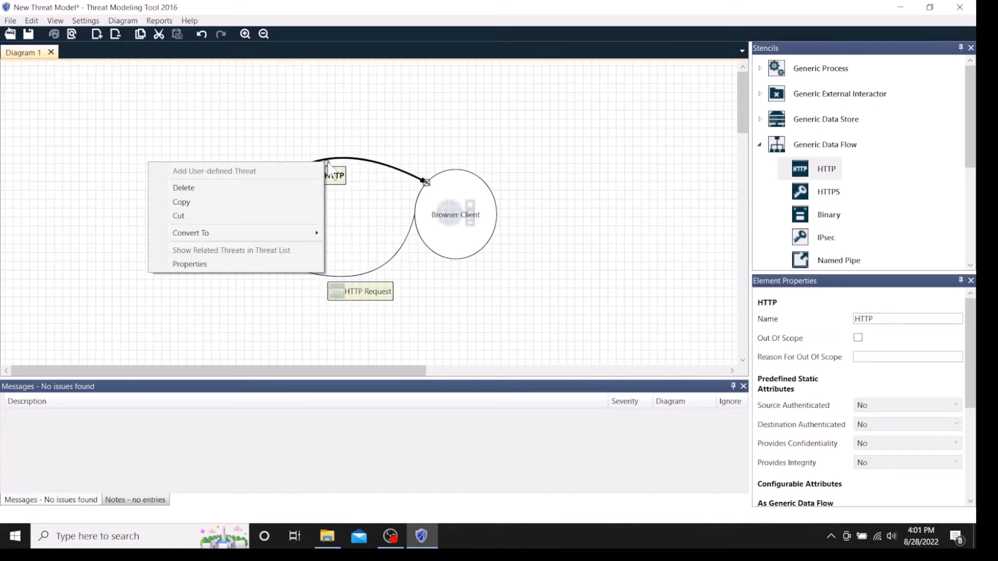
left_click(198, 265)
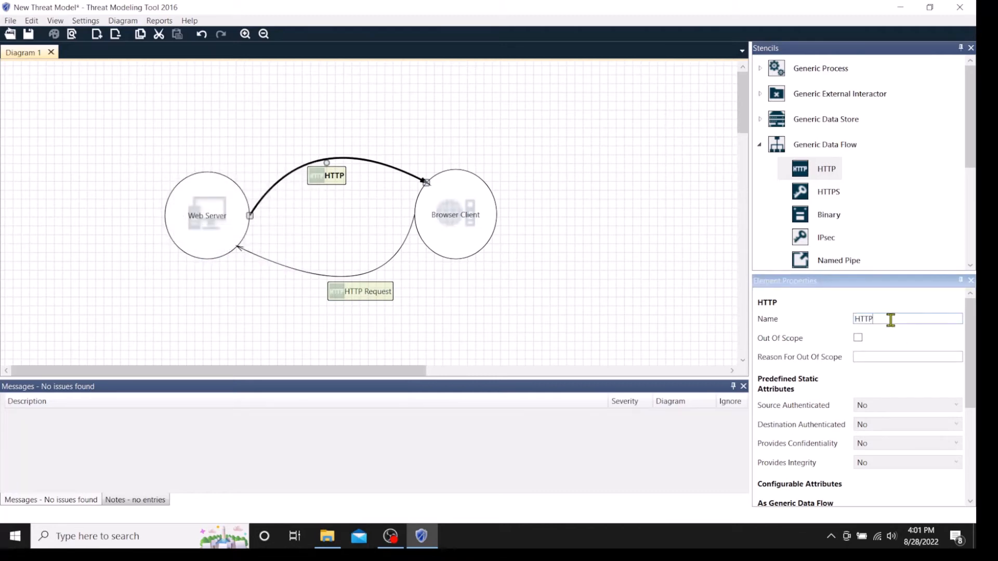
type("Re")
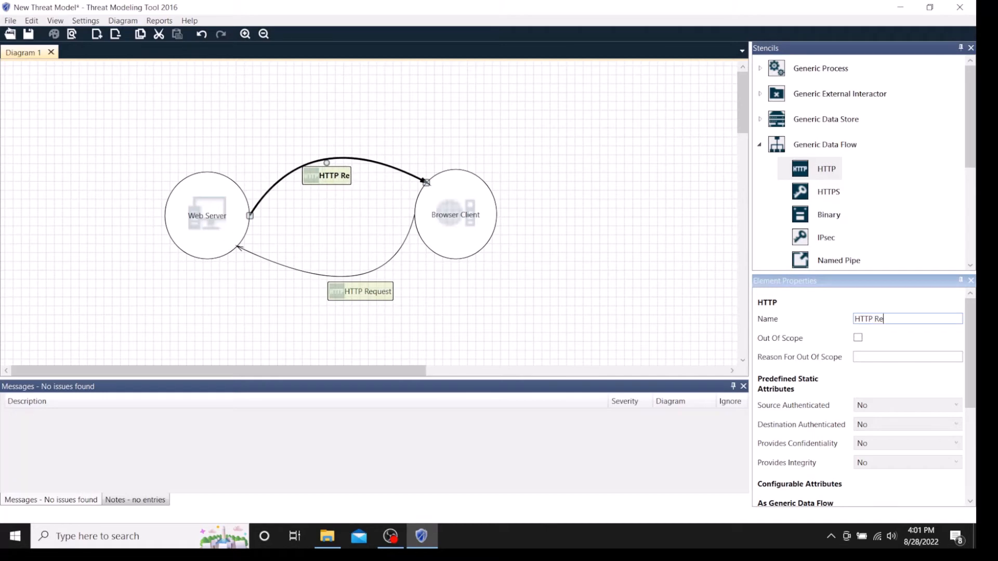
type("sponse")
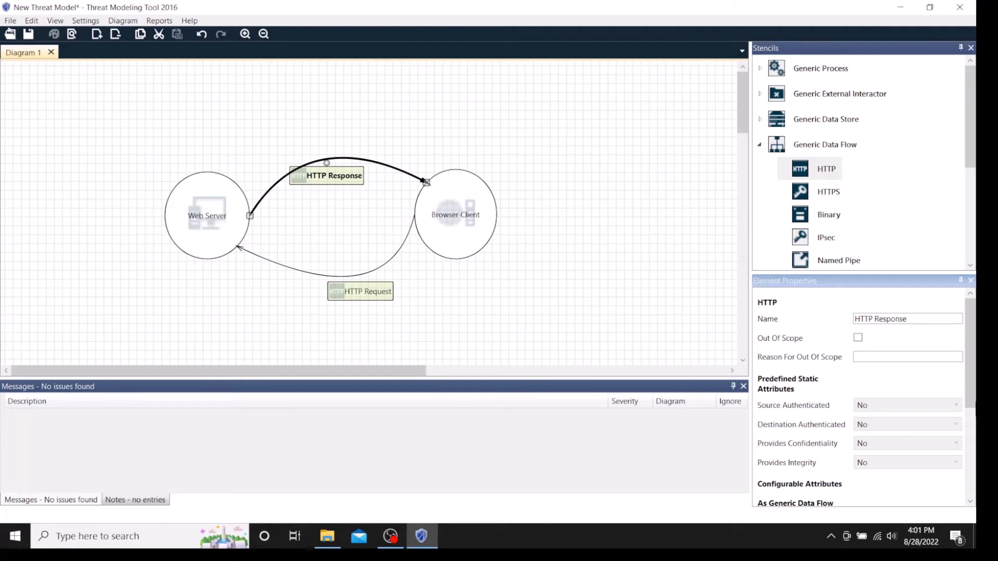
Set HTTP Response's Physical Network to Wire and keep Transmits XML at No.
left_click_drag(973, 405, 973, 493)
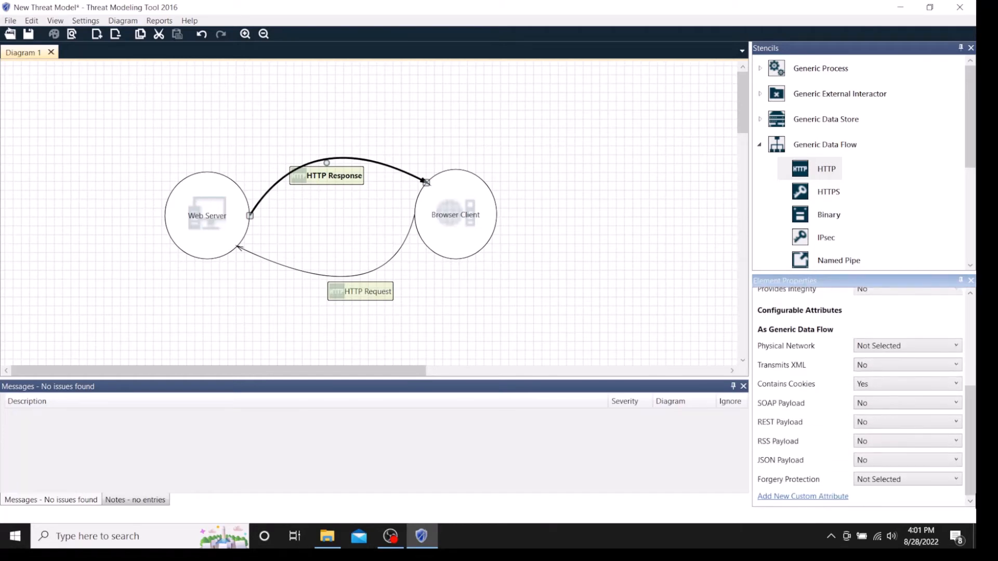
left_click(882, 347)
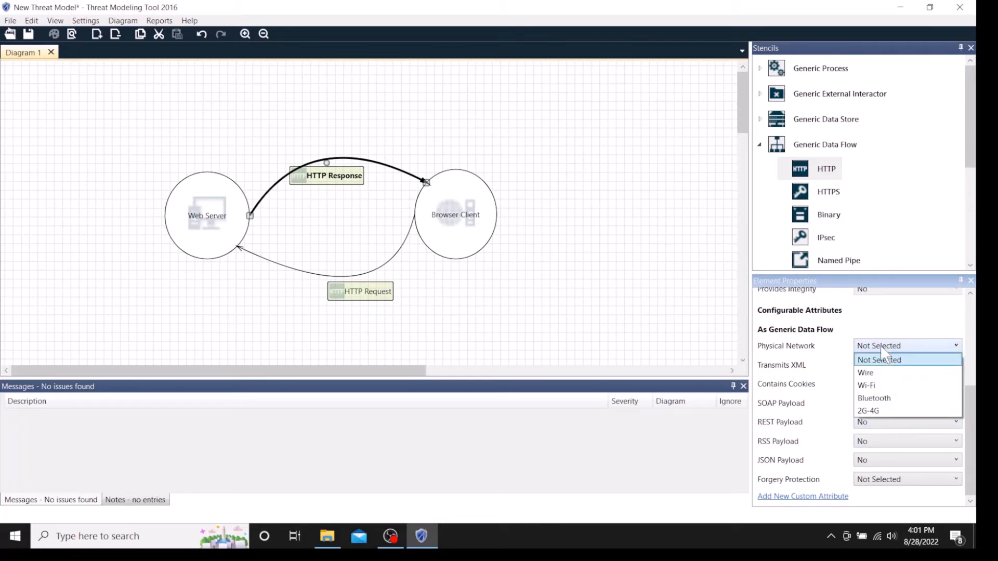
left_click(870, 374)
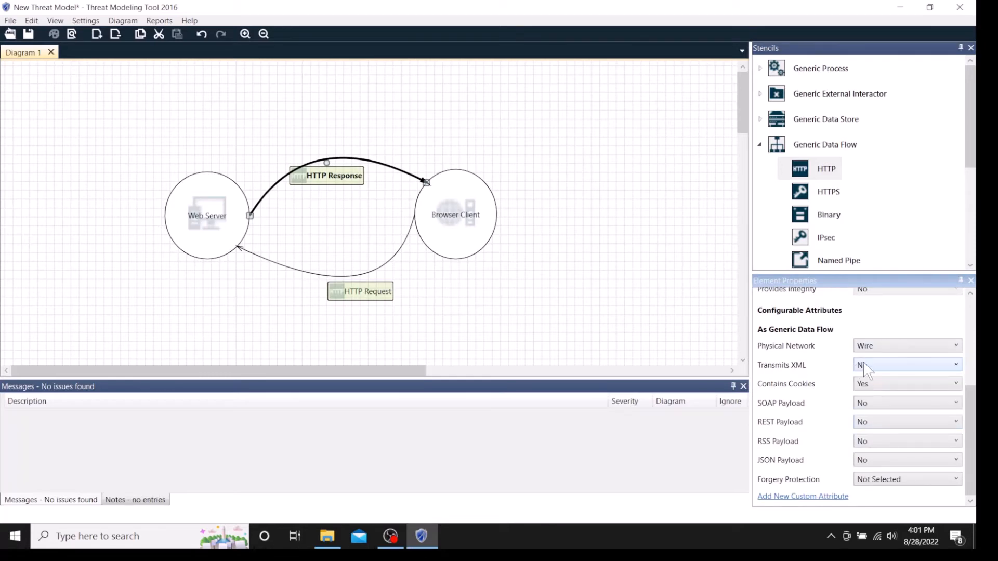
left_click(866, 364)
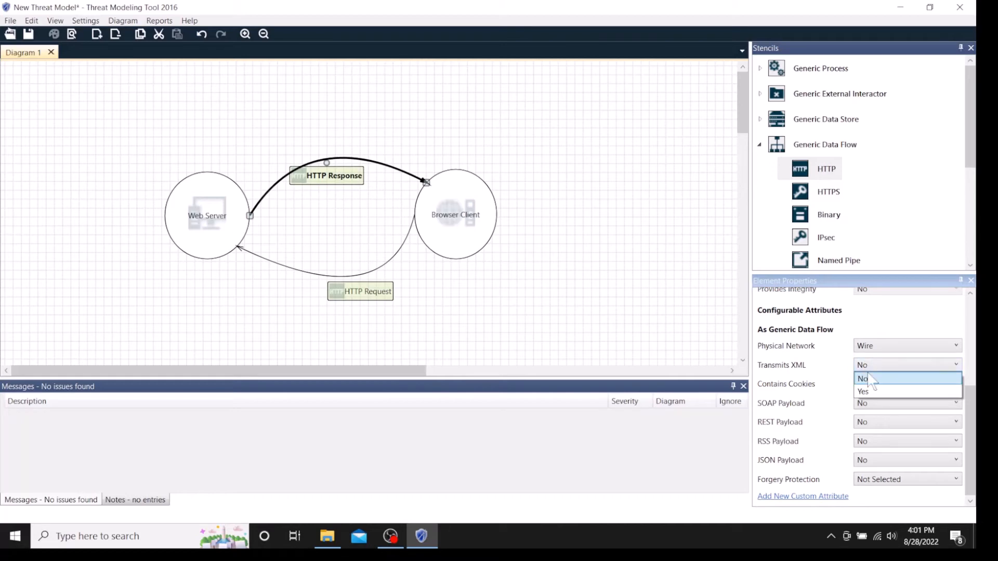
left_click(866, 391)
left_click(872, 364)
left_click(869, 380)
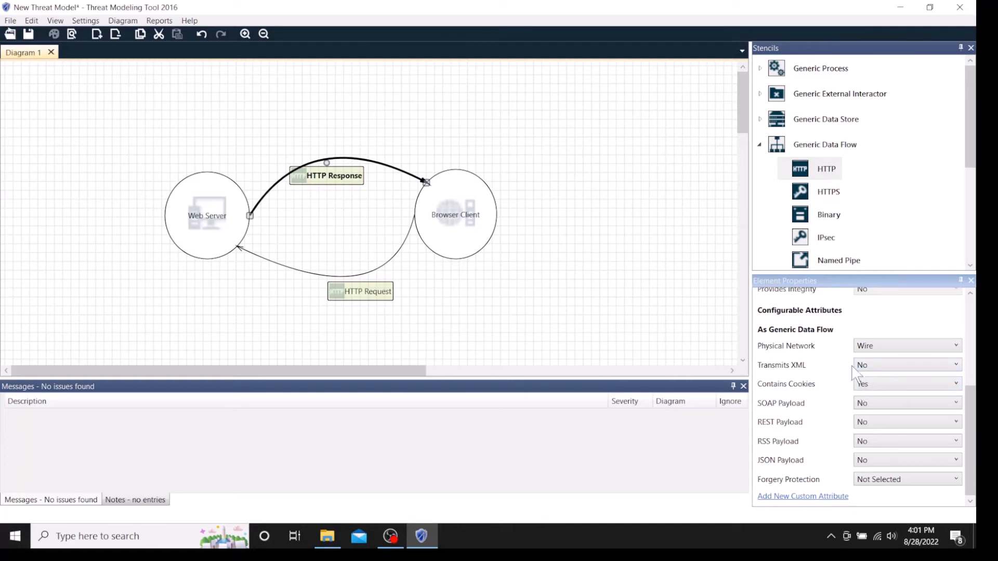
left_click(865, 368)
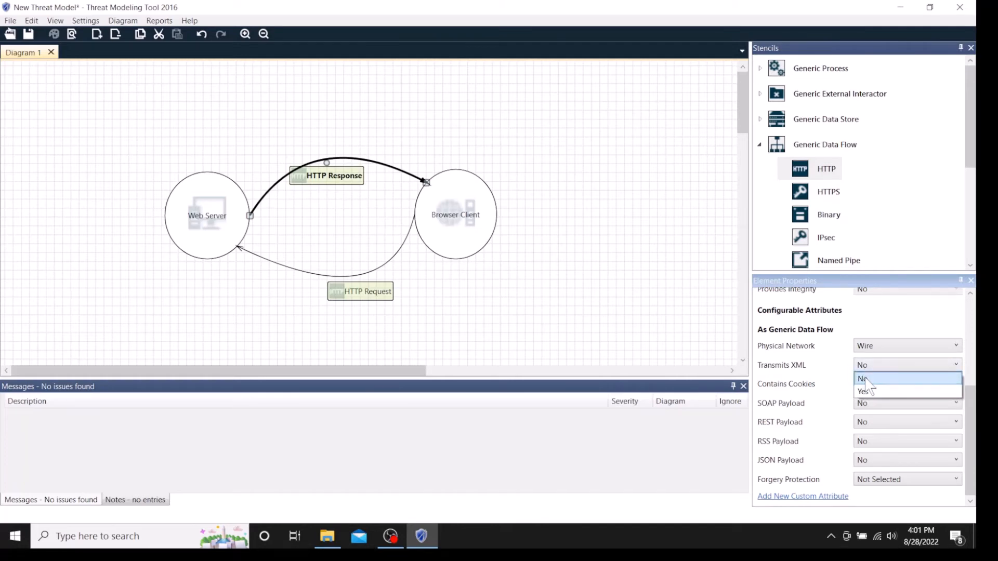
left_click(866, 377)
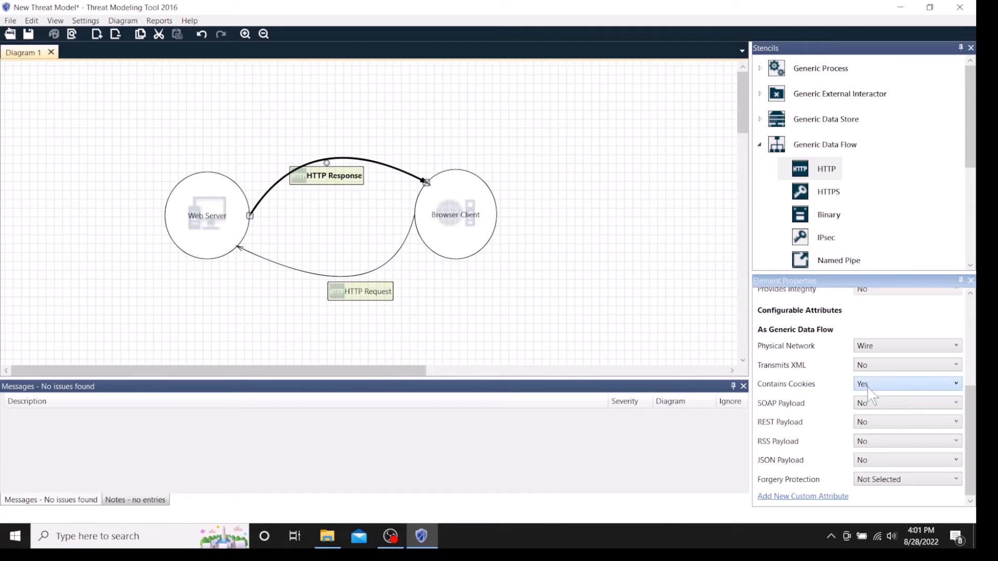
Keep HTTP Response's SOAP, REST and RSS Payload at No, set JSON Payload to Yes and leave Forgery Protection as Not Selected.
left_click(866, 403)
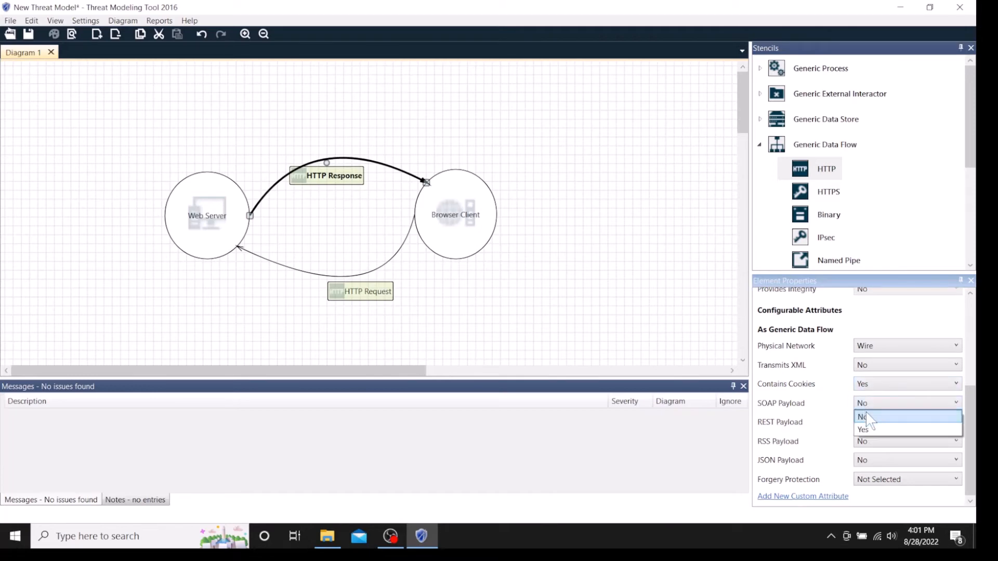
left_click(866, 417)
left_click(866, 422)
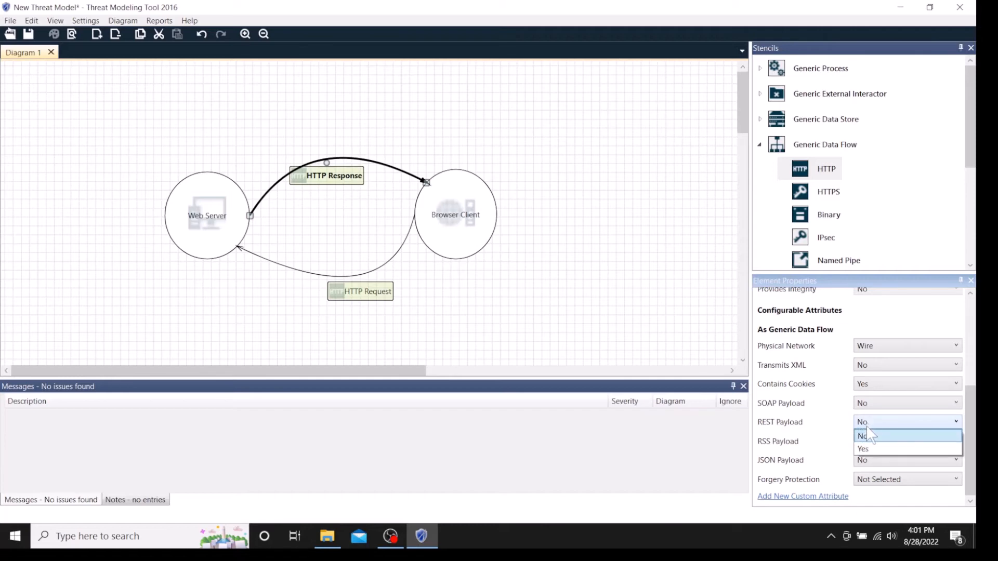
left_click(866, 436)
left_click(867, 445)
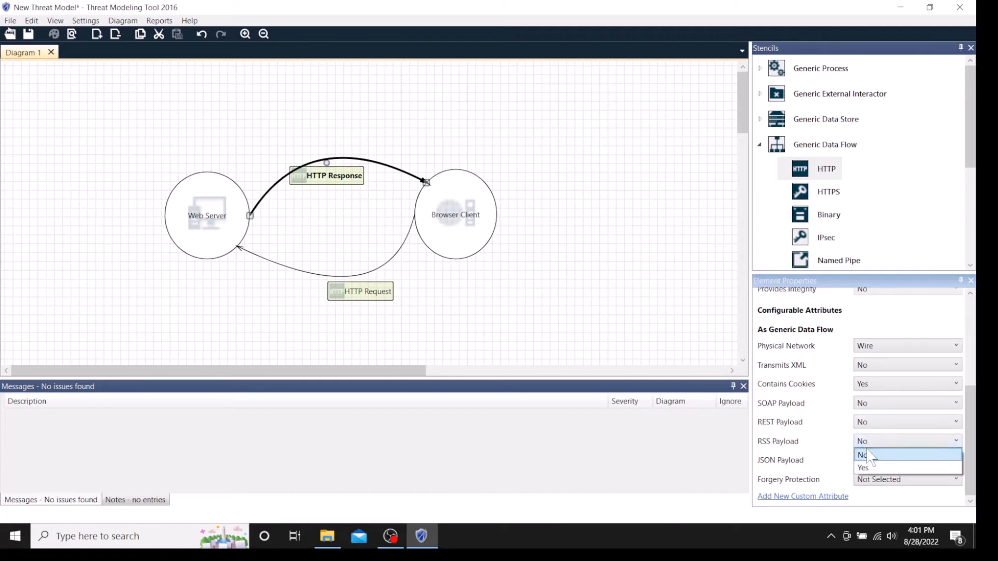
left_click(870, 461)
left_click(870, 463)
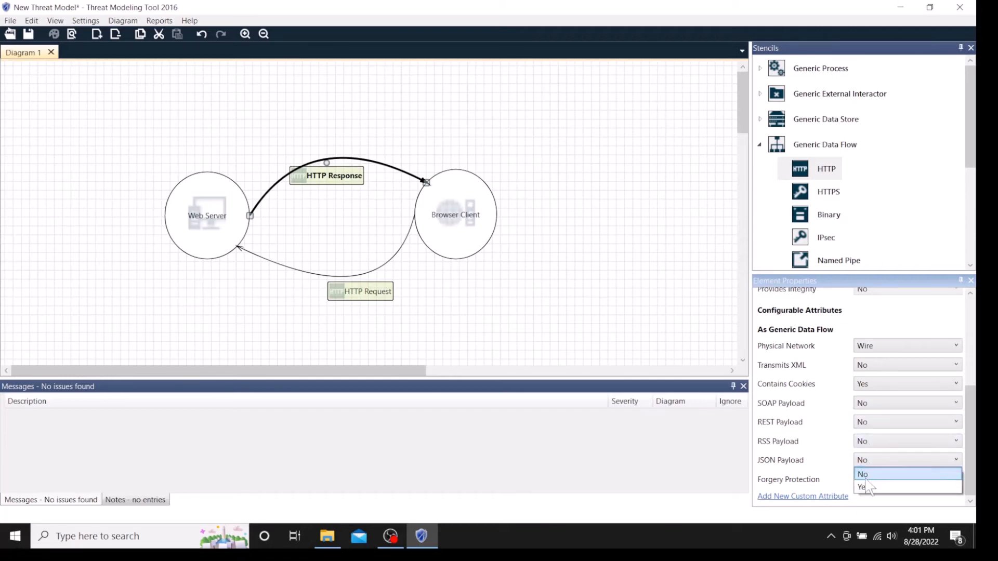
left_click(868, 485)
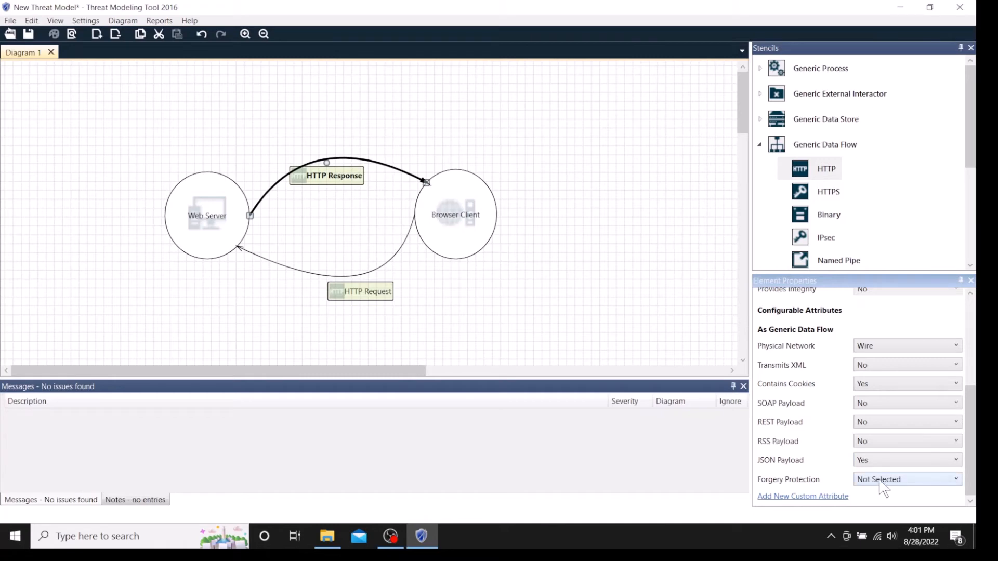
left_click(880, 481)
left_click(886, 502)
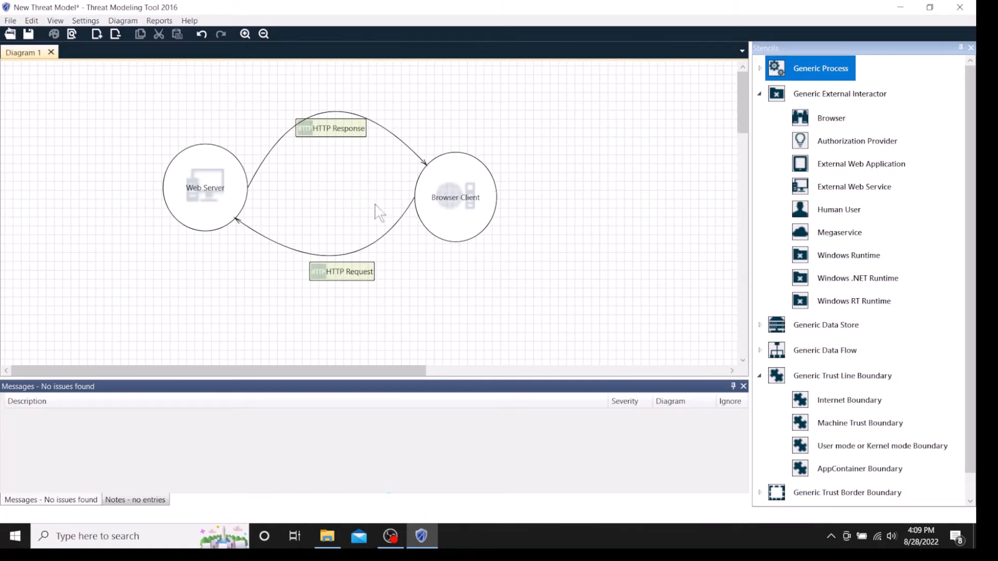
left_click(224, 190)
left_click(448, 229)
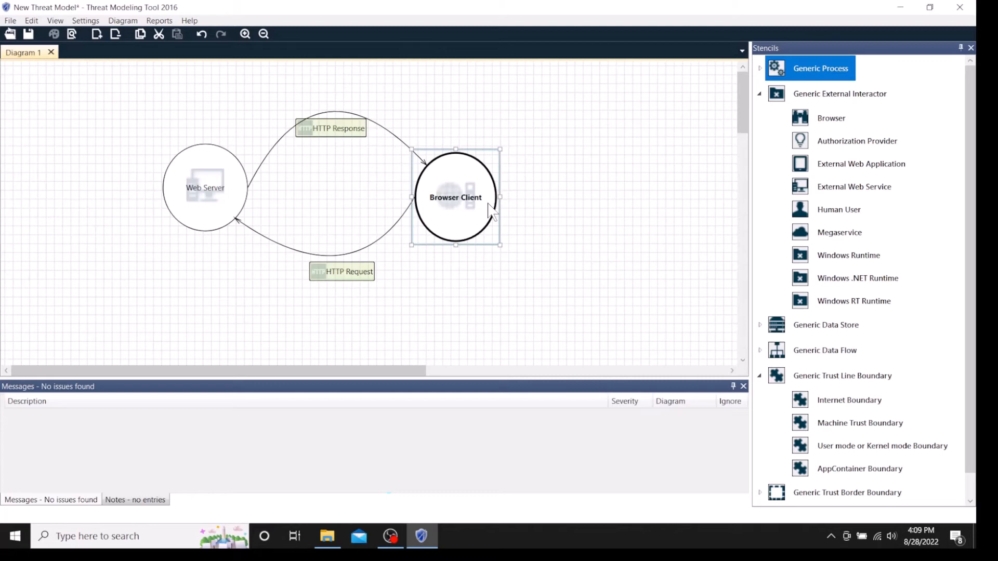
left_click(249, 183)
left_click(446, 218)
left_click(56, 21)
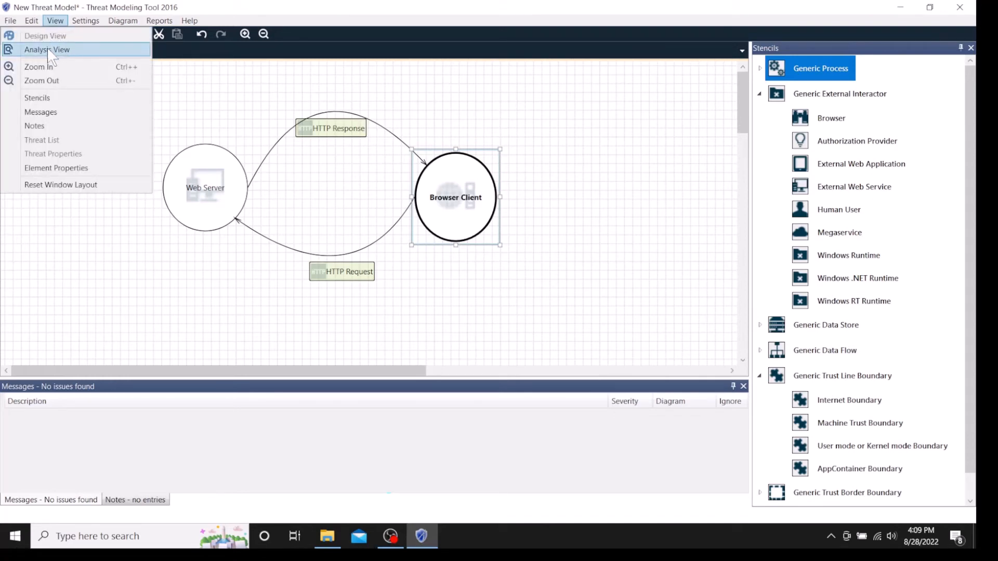
left_click(240, 185)
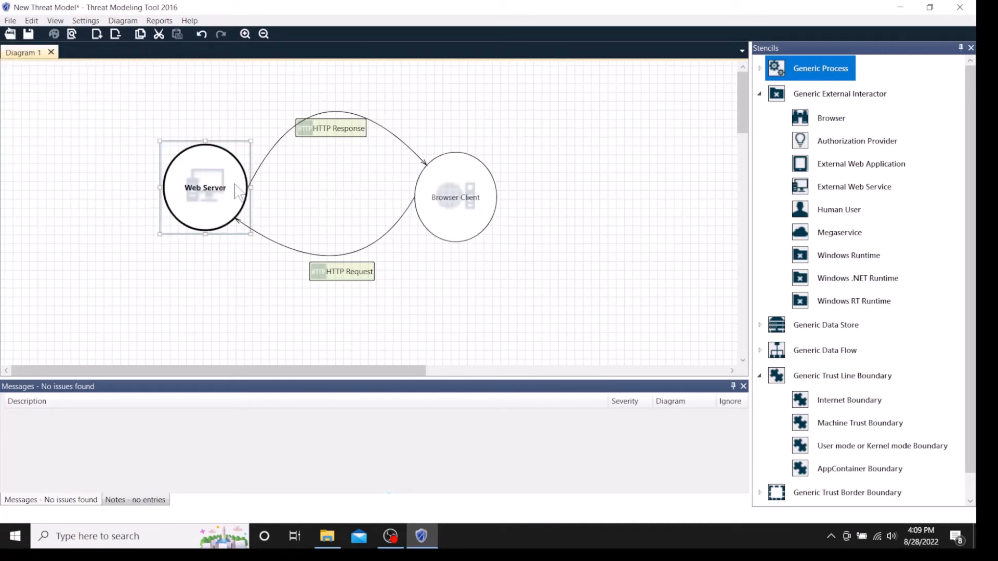
left_click(456, 224)
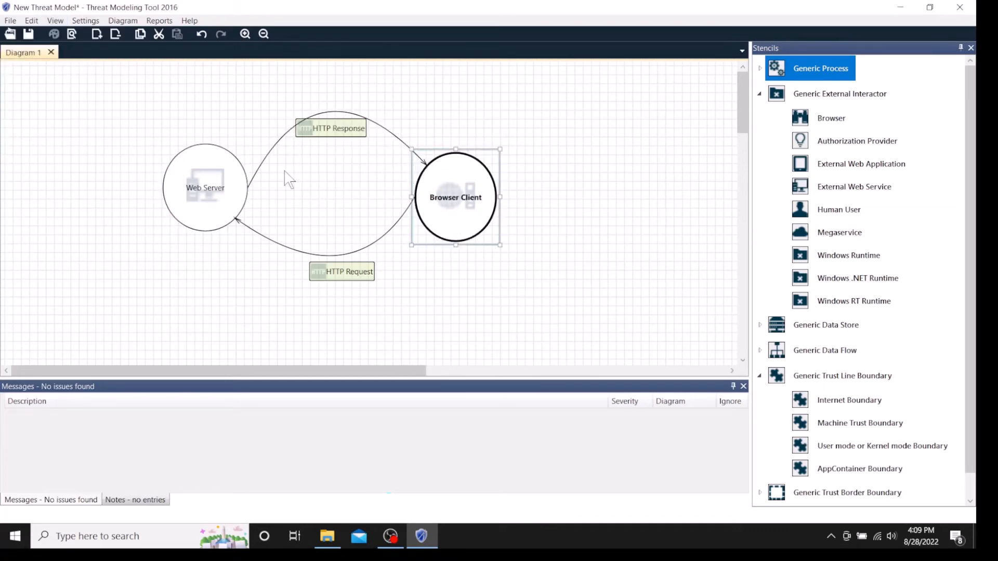
left_click(217, 201)
left_click(484, 207)
Switch the model to the Analysis View and enlarge the threat list to show all its rows.
left_click(56, 20)
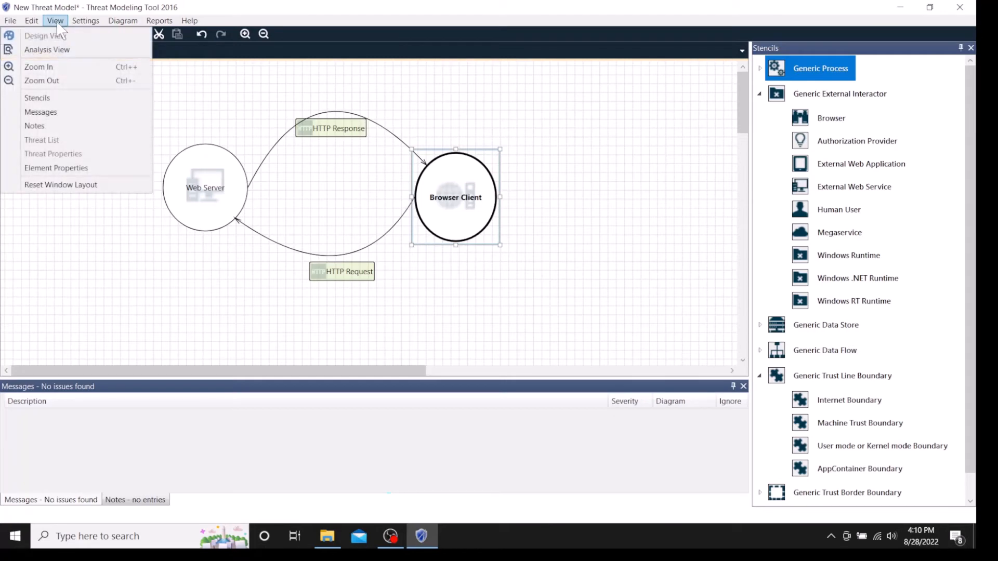
left_click(50, 50)
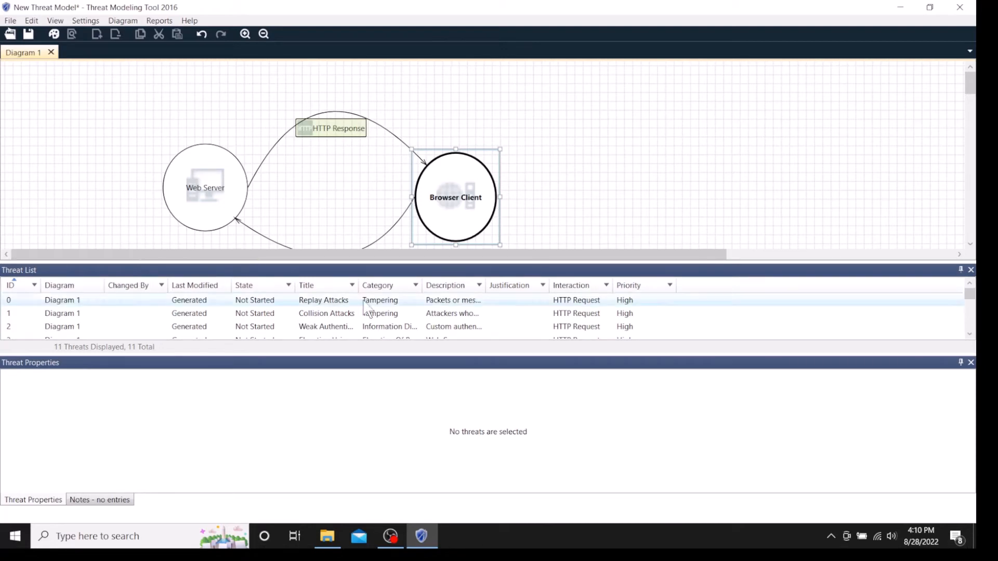
left_click_drag(379, 357, 335, 462)
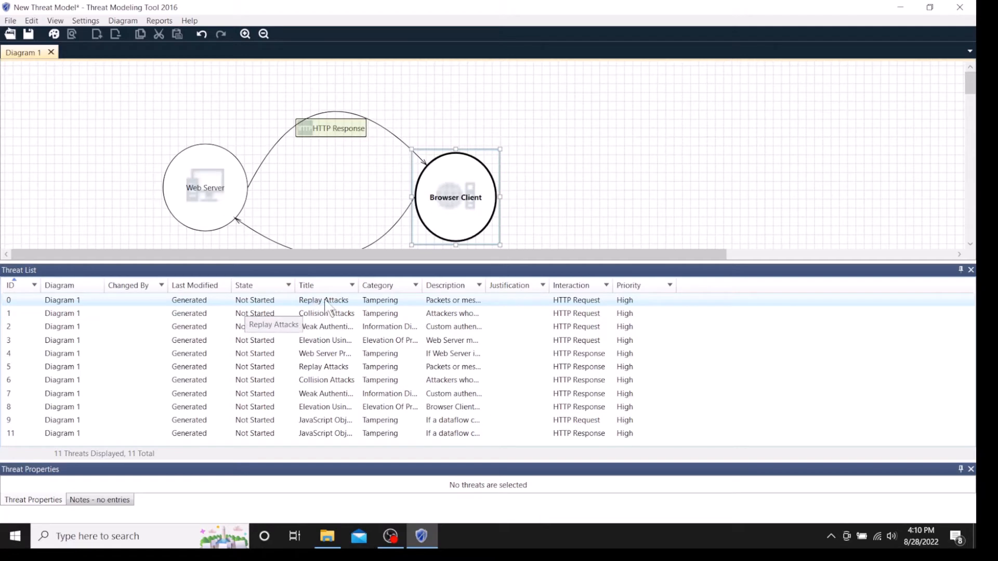
Select the Replay Attacks threat with ID 0, enlarge its properties area and set its status to Needs Investigation.
left_click(224, 325)
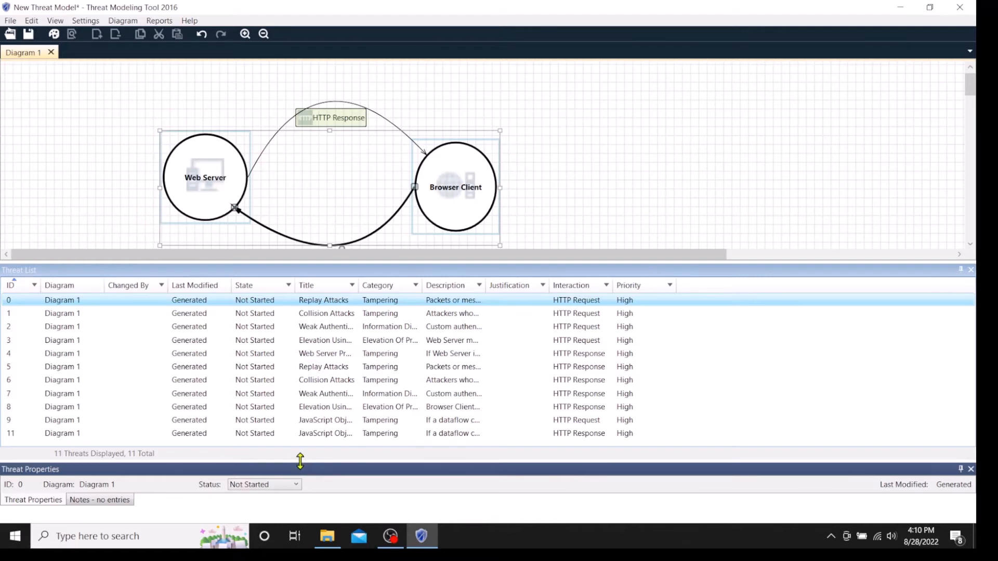
left_click_drag(299, 461, 290, 366)
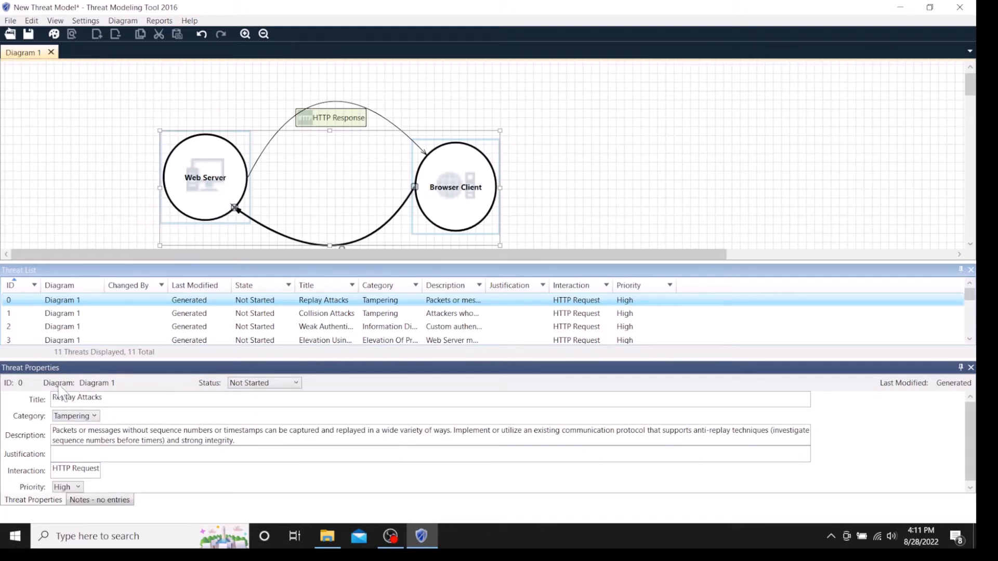
left_click(255, 384)
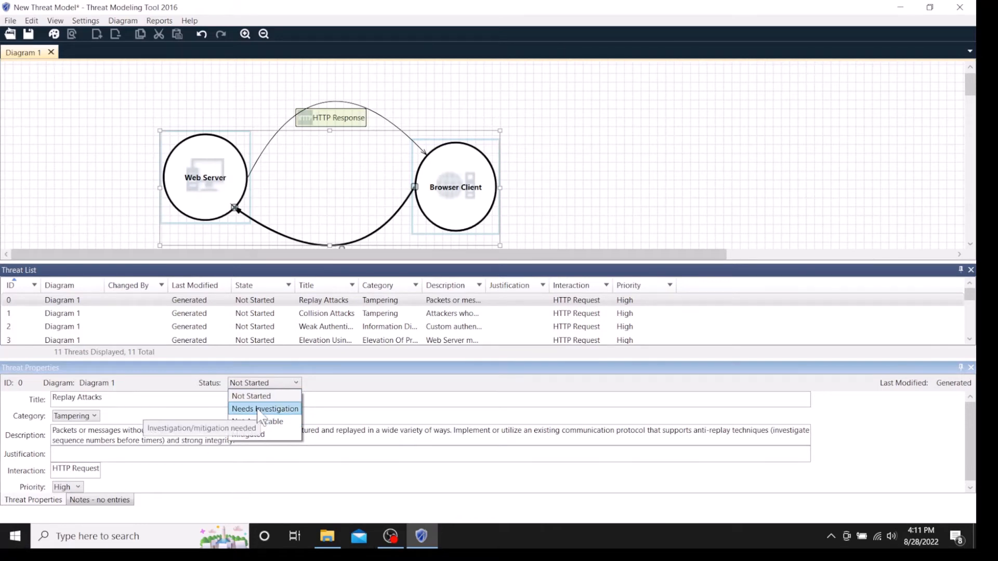
left_click(258, 410)
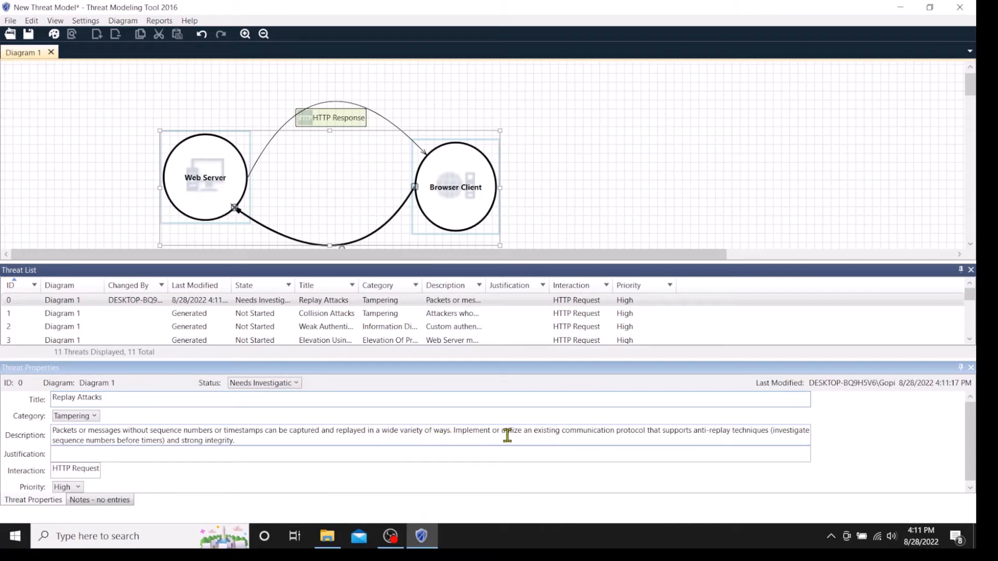
Enter "Need to investigate" as the justification of the Replay Attacks threat with ID 0.
left_click(970, 488)
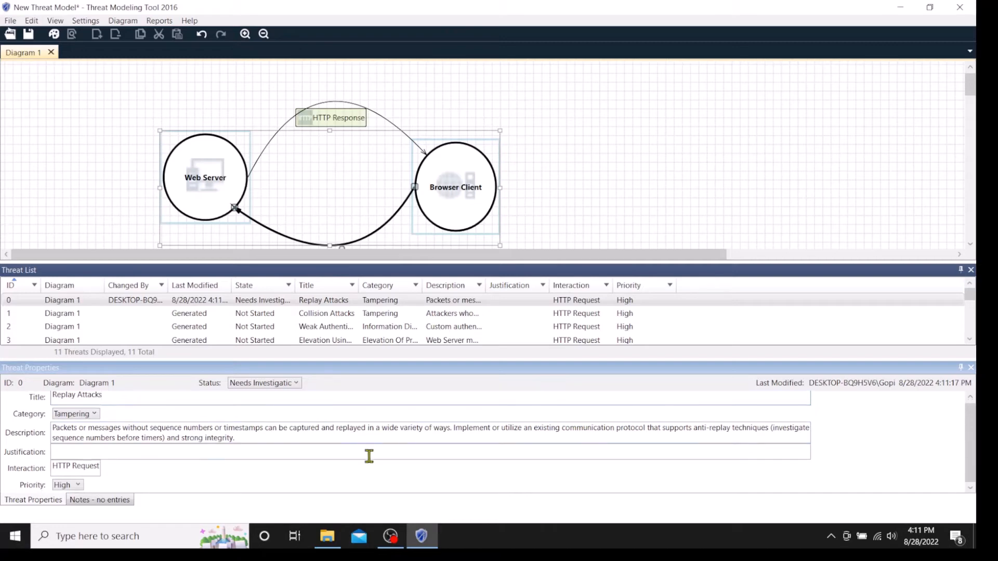
left_click(285, 456)
type("Need to investigate")
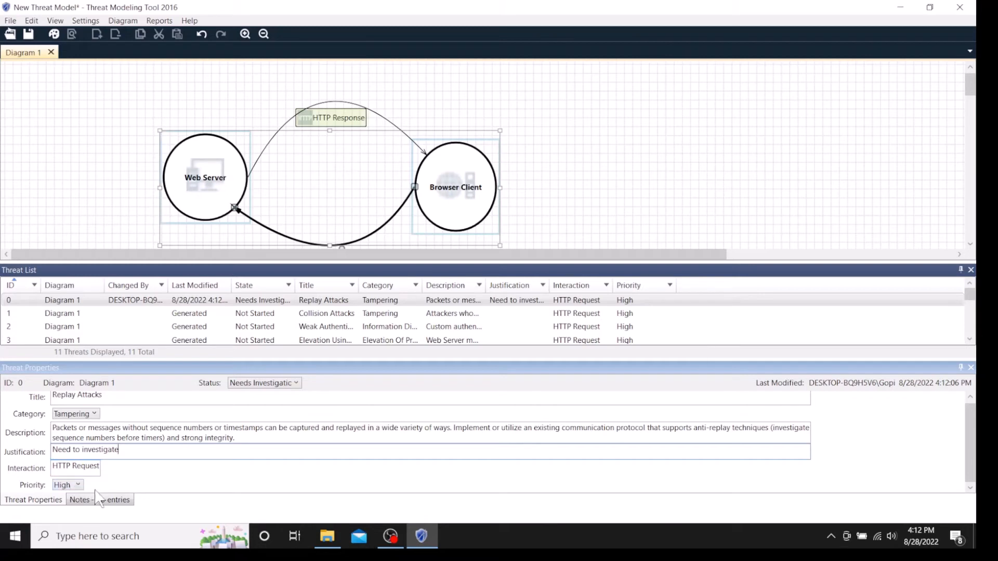
left_click(970, 489)
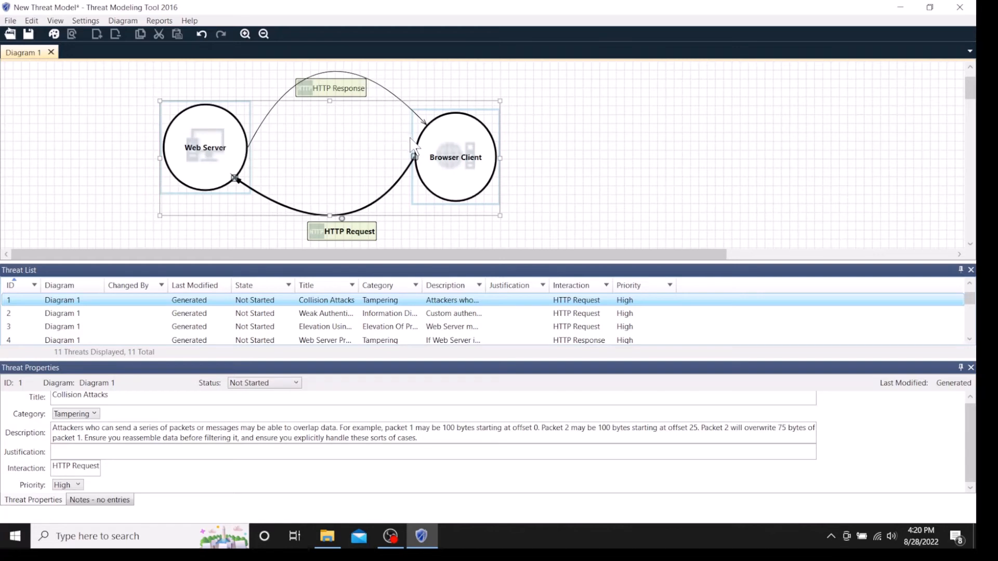
Return to the Design View and draw an Internet Boundary trust line across the HTTP Response and HTTP Request flows between Web Server and Browser Client.
left_click(210, 161)
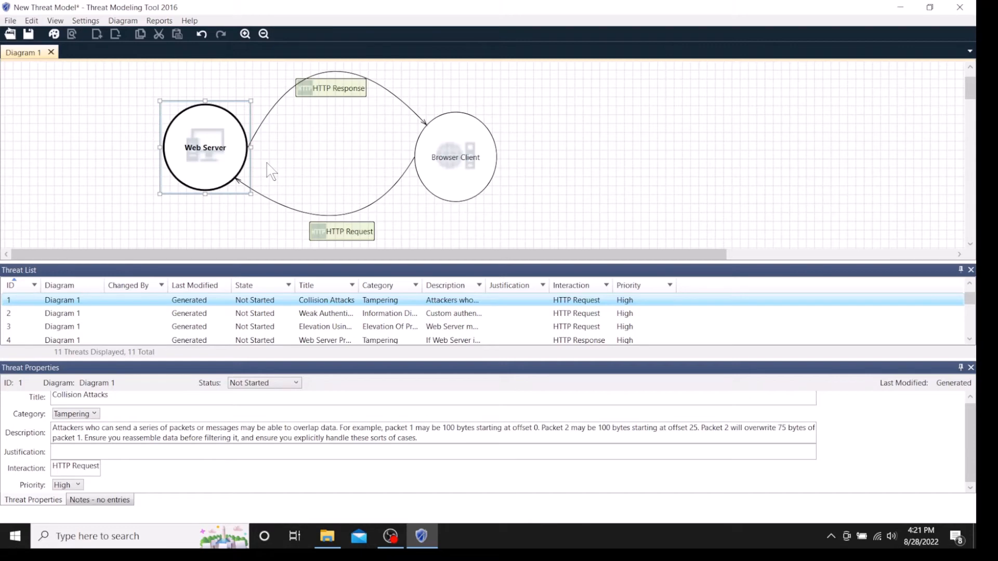
left_click(56, 21)
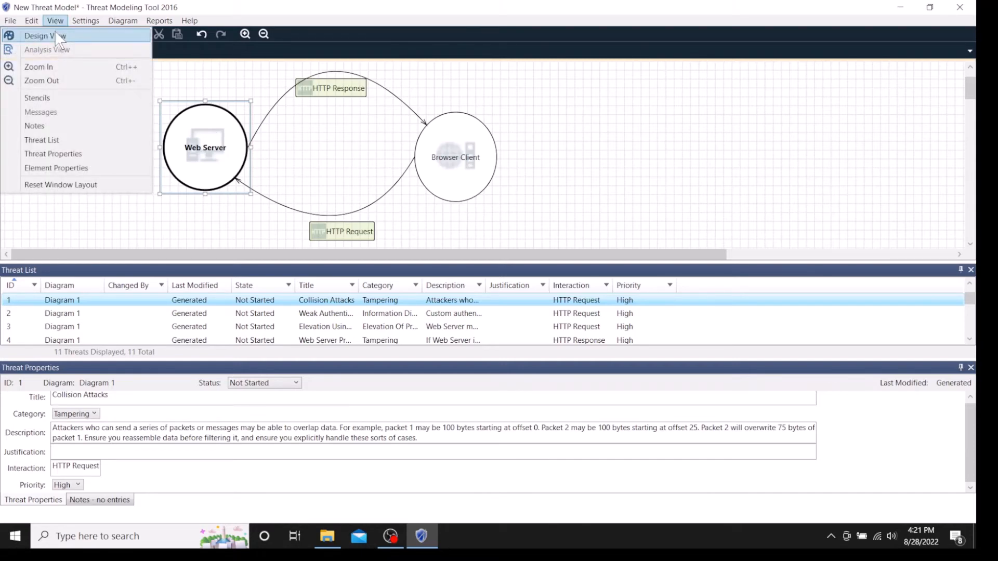
left_click(55, 34)
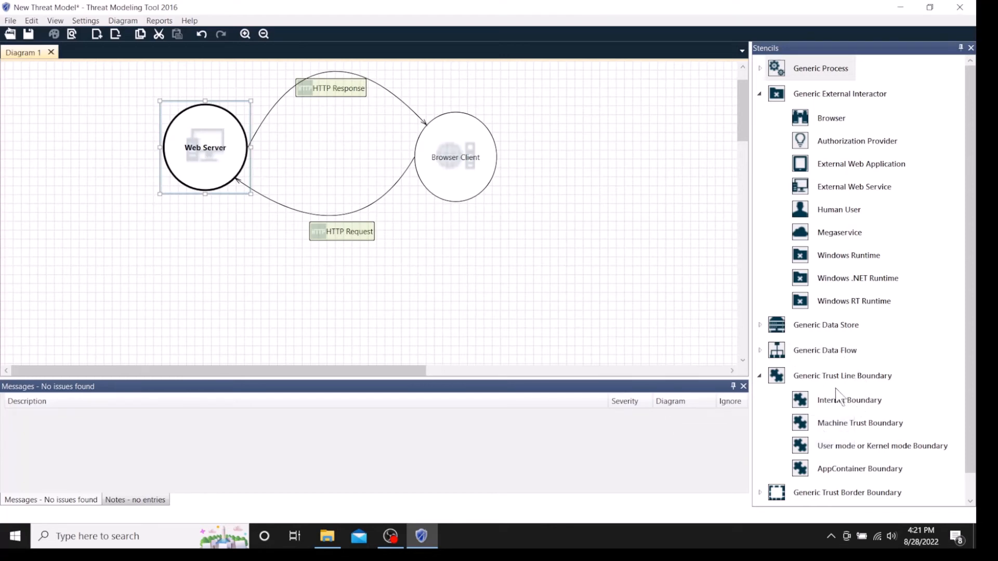
left_click(821, 377)
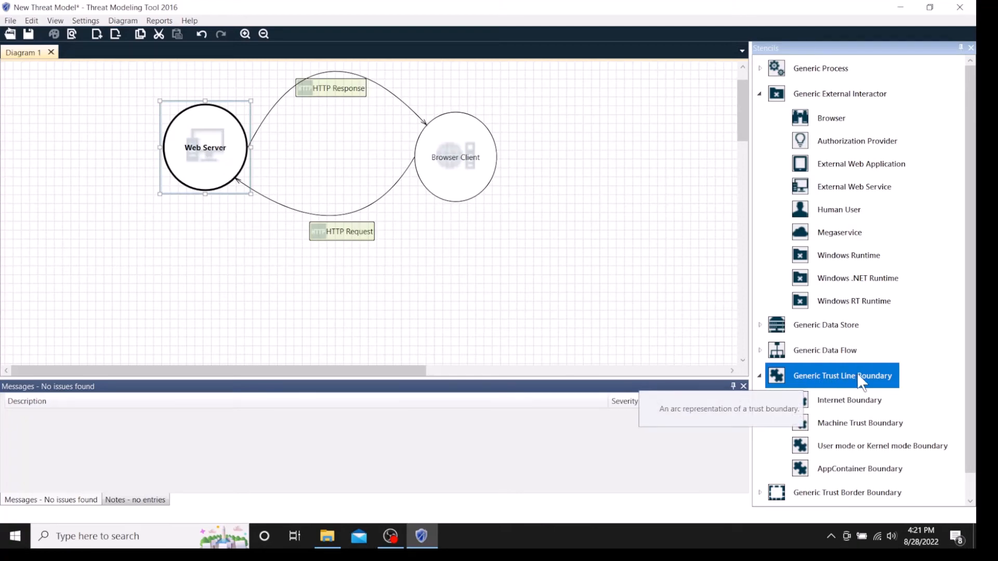
left_click(854, 405)
left_click_drag(852, 405, 547, 285)
left_click_drag(392, 164, 274, 71)
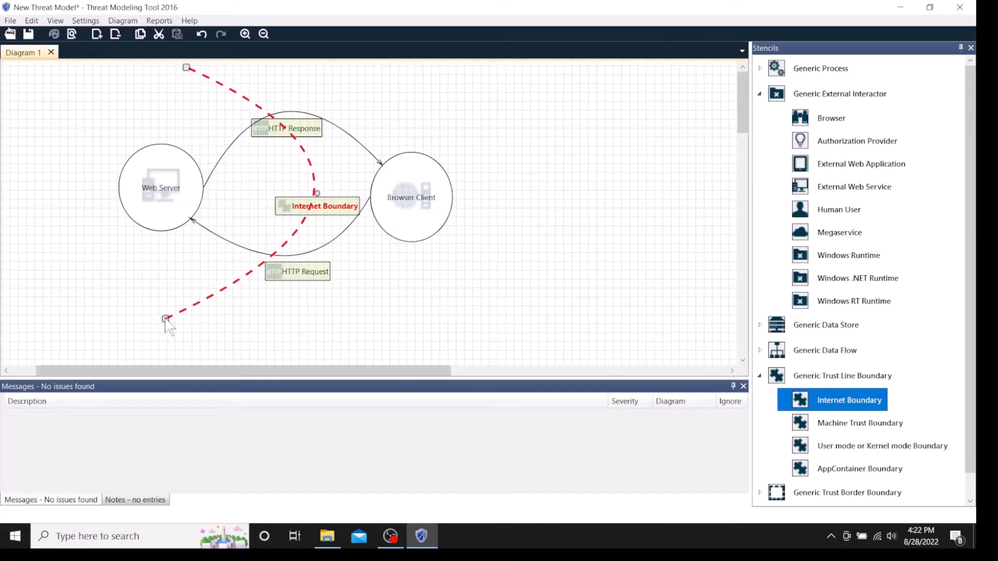
left_click(382, 308)
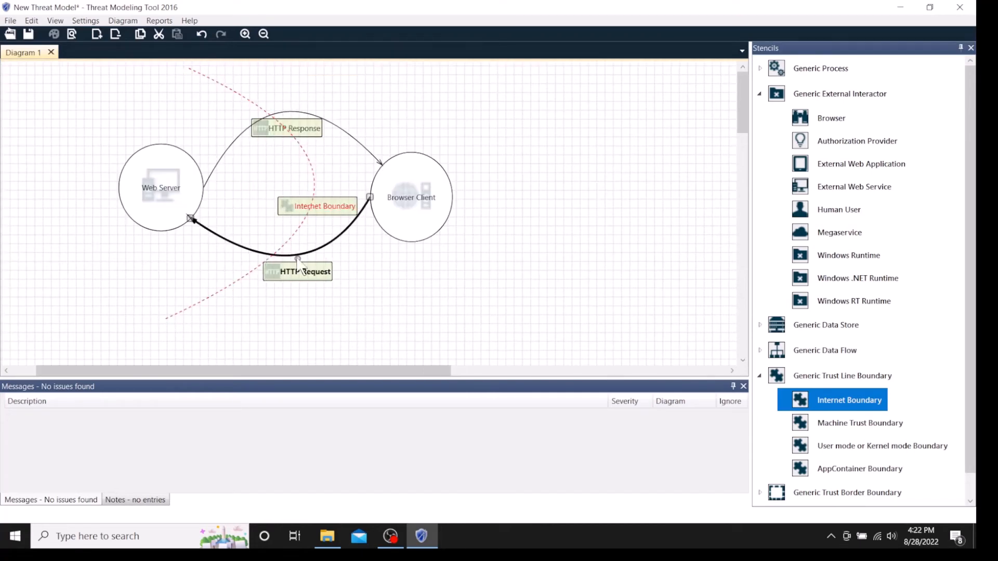
left_click(308, 212)
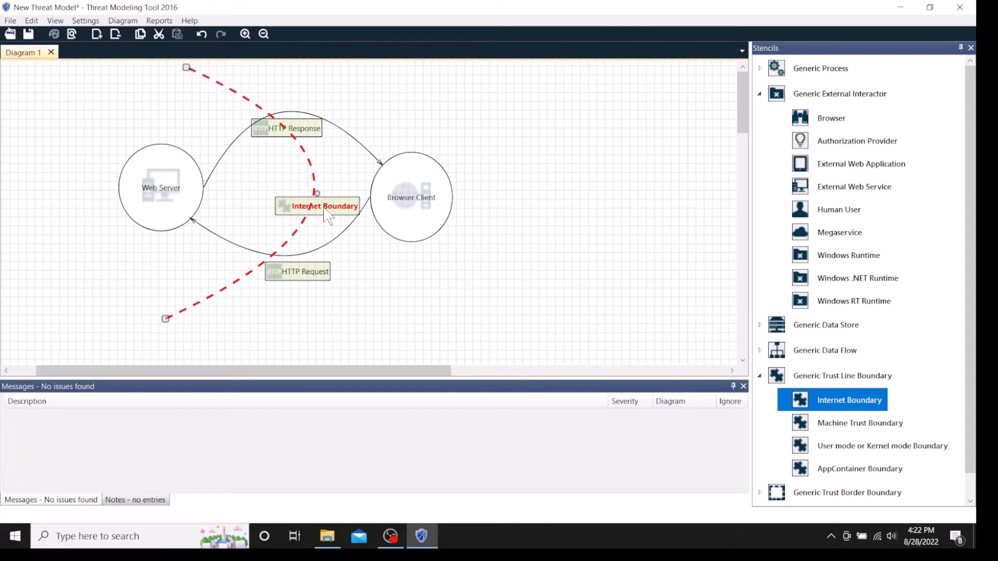
left_click(324, 225)
left_click(319, 232)
left_click(262, 296)
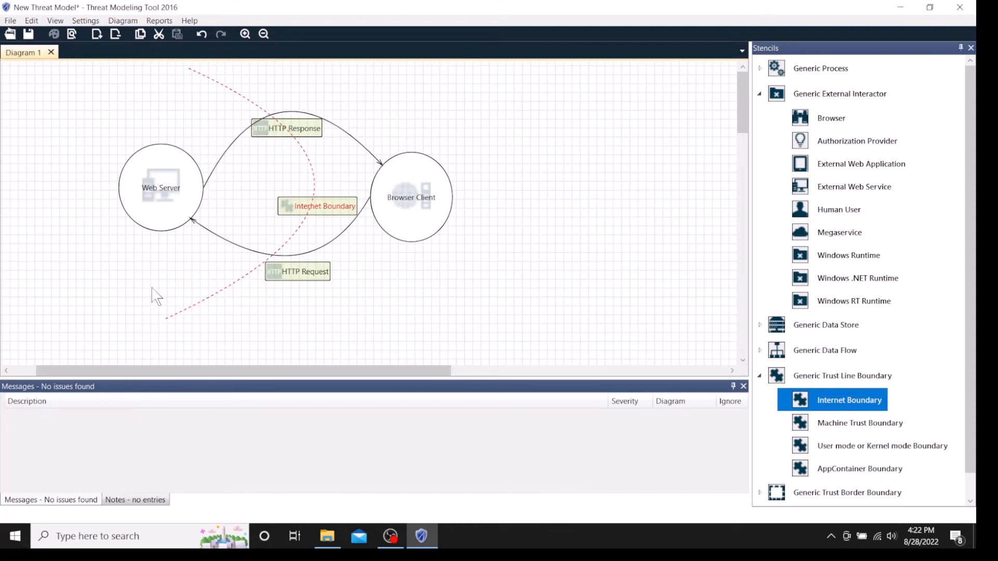
Switch the model to the Analysis View, examine the flows crossing the Internet Boundary and select the Collision Attacks threat with ID 1.
left_click(55, 21)
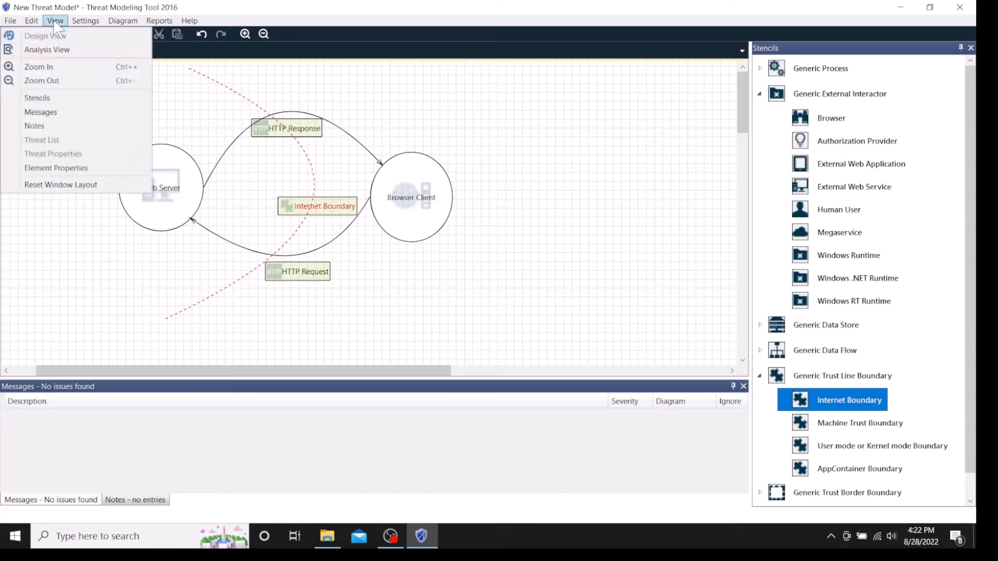
left_click(54, 47)
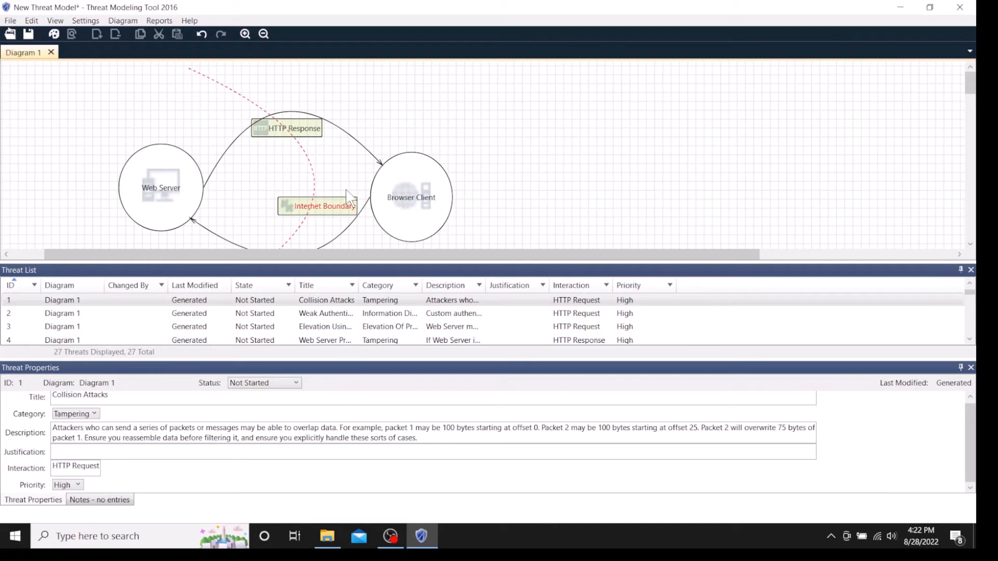
left_click(263, 137)
left_click(315, 216)
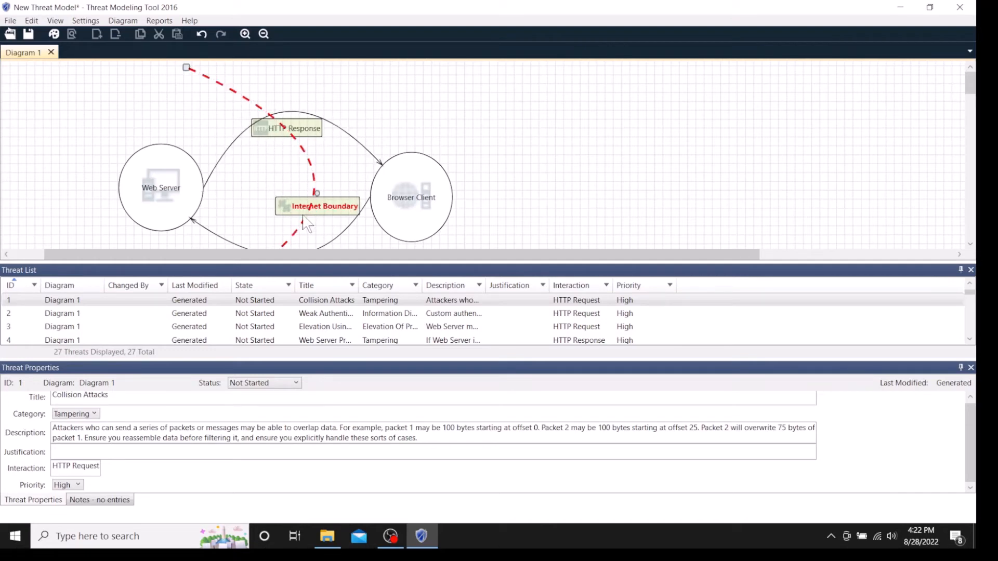
left_click(229, 217)
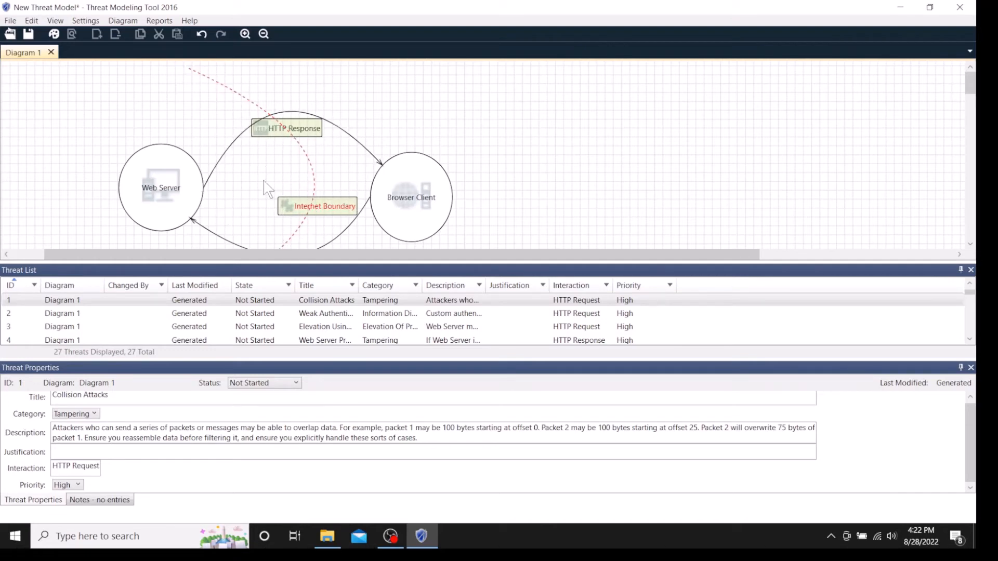
left_click(314, 217)
left_click(304, 236)
mouse_move(970, 86)
left_mouse_down()
mouse_move(970, 100)
mouse_move(973, 92)
left_mouse_up()
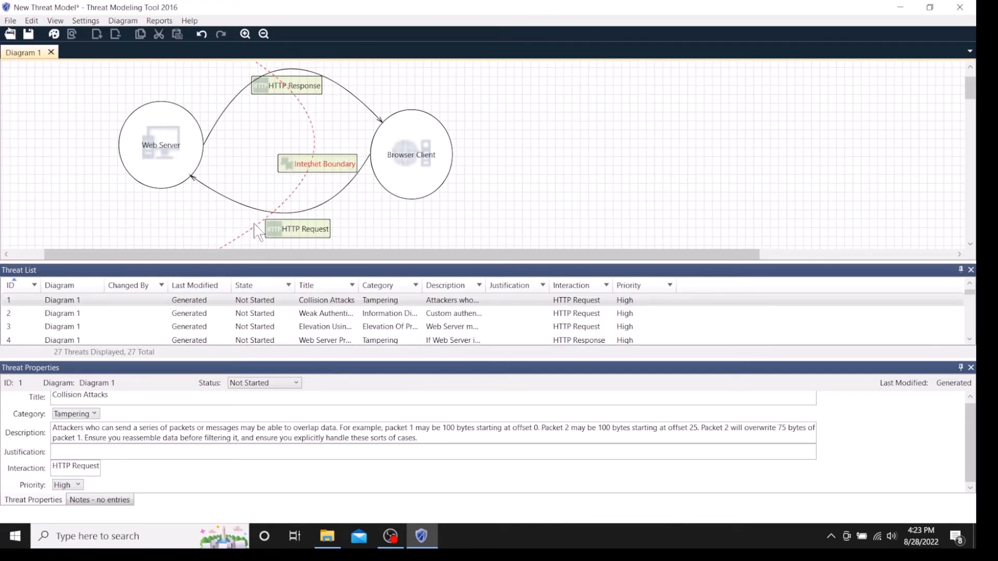
left_click(279, 314)
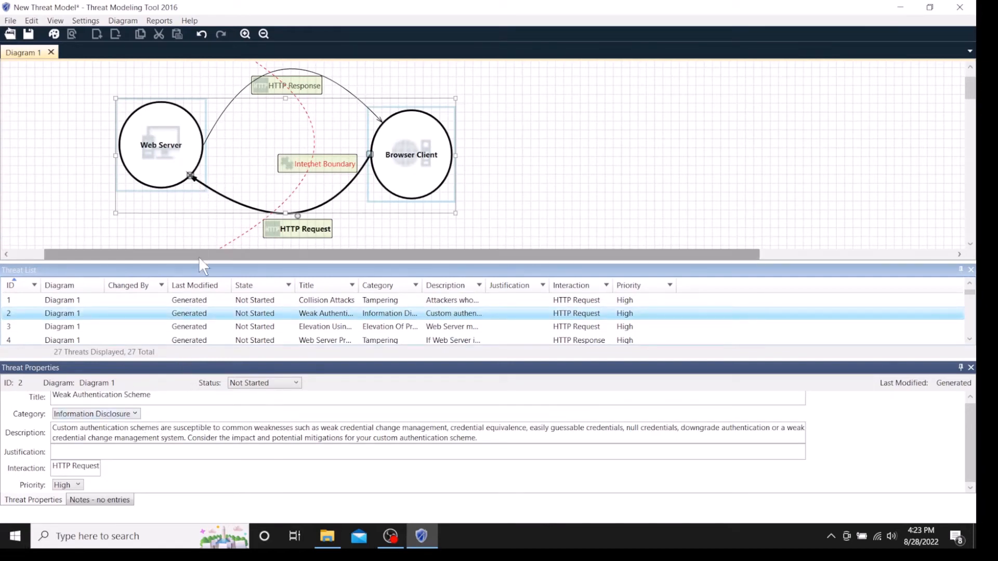
left_click(183, 301)
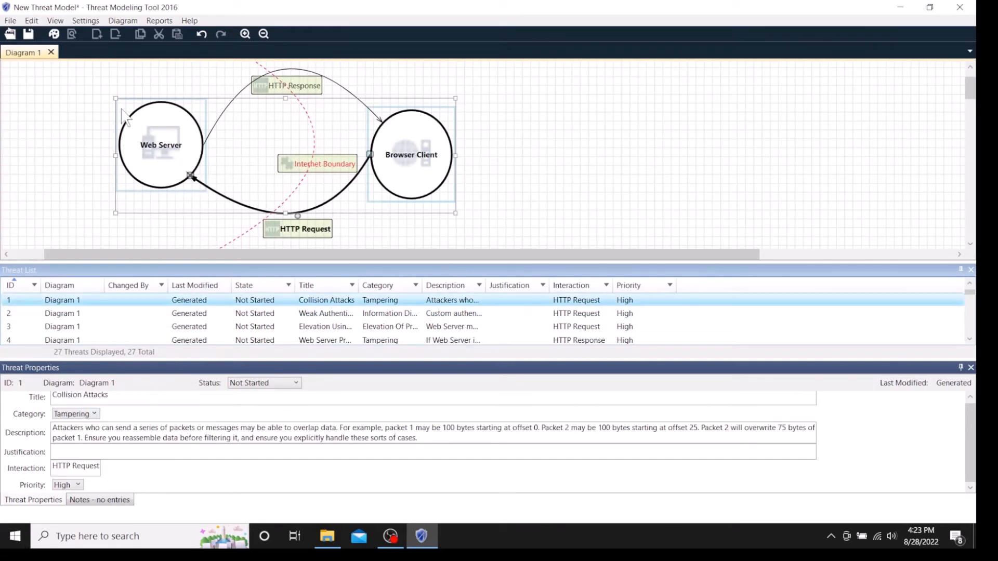
Generate a full threat report and save it as 2. Web.htm in the Threat Model folder on drive D.
left_click(161, 21)
mouse_move(123, 22)
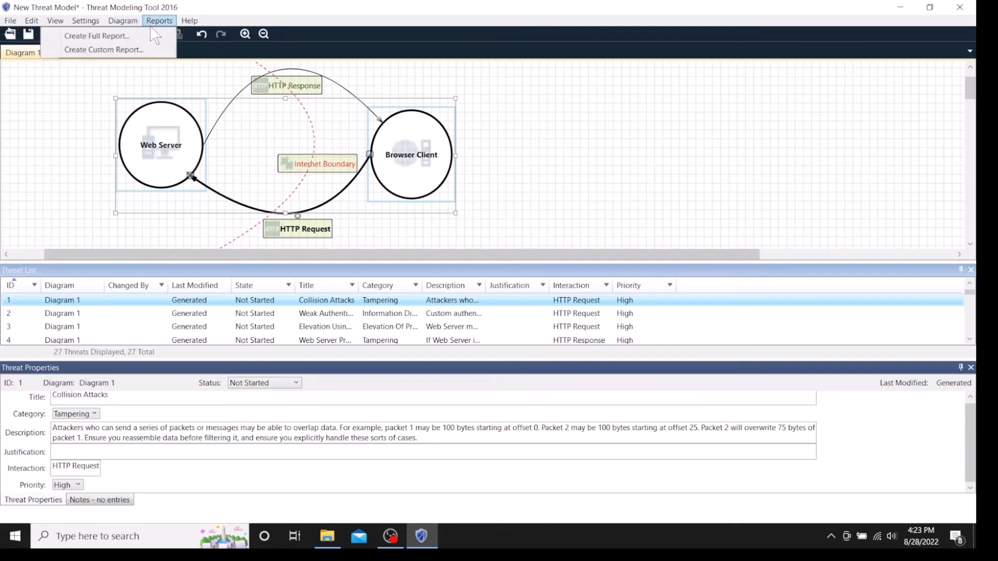
left_click(132, 34)
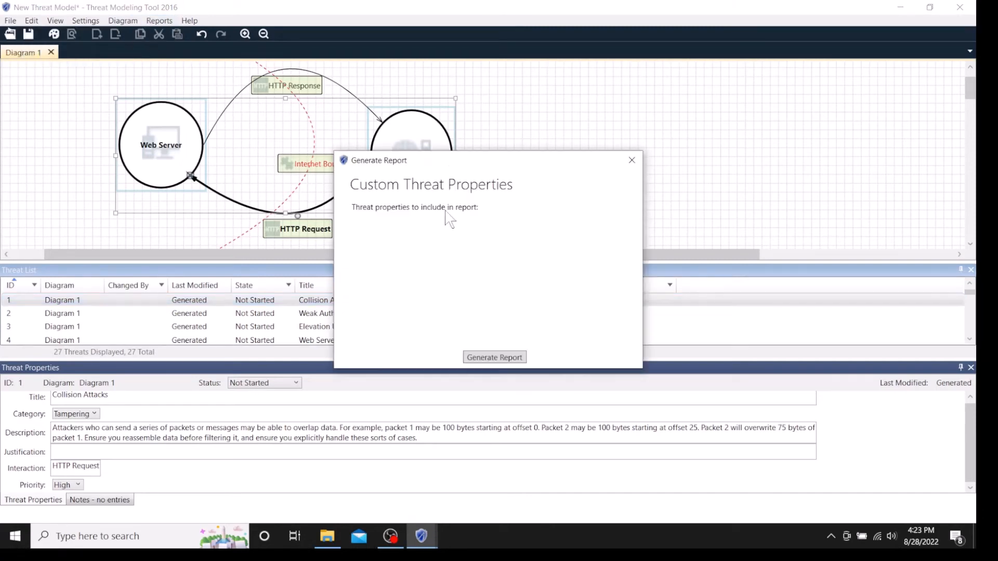
left_click(493, 358)
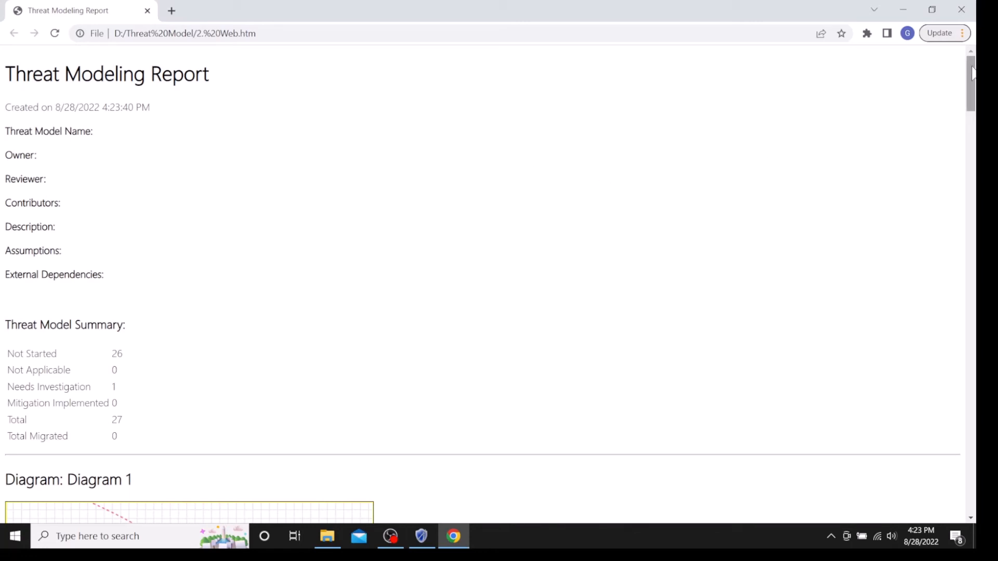
Read through the Threat Modeling Report's diagram summary and the threats listed for the HTTP Request interaction.
left_click_drag(972, 74, 974, 141)
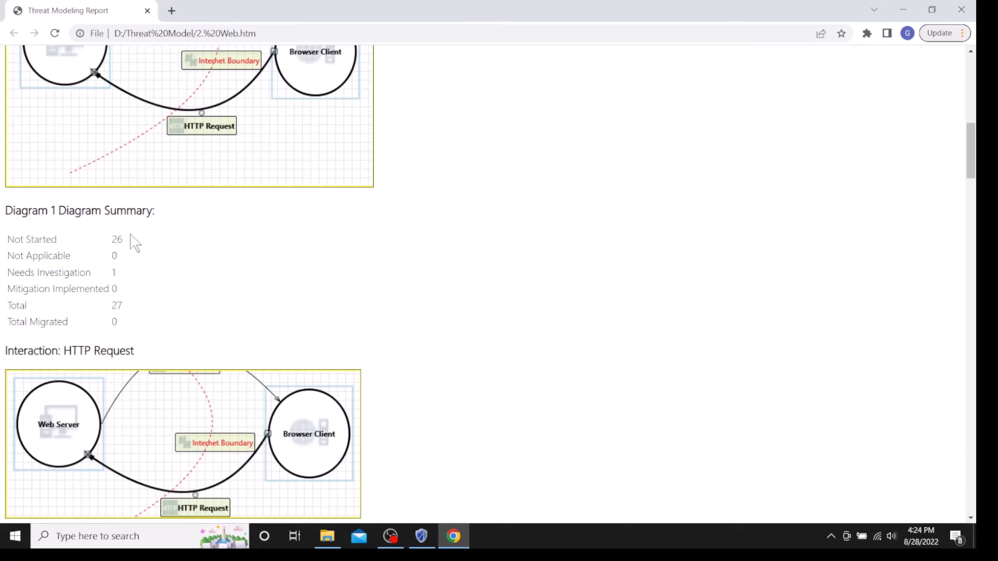
left_click(972, 195)
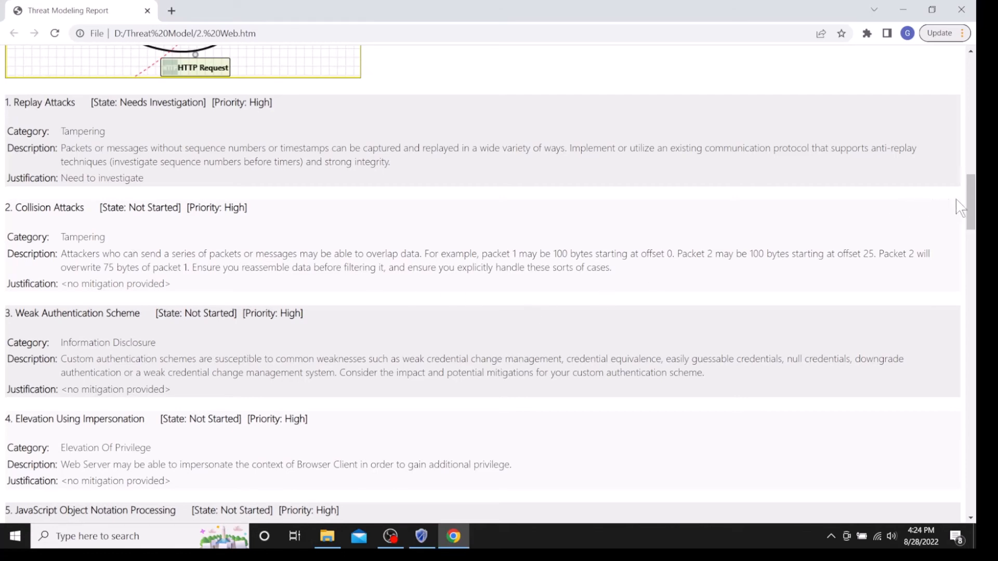
left_click_drag(970, 214, 976, 421)
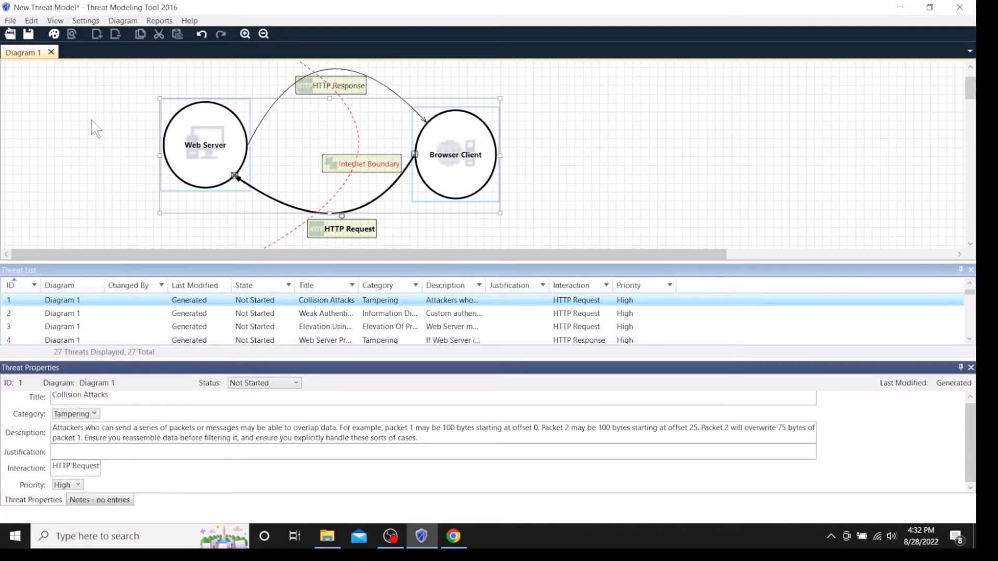
Switch back to the threat model's Design View and place an Authorization Provider external interactor below and to the left of Web Server.
left_click(178, 315)
left_click(188, 328)
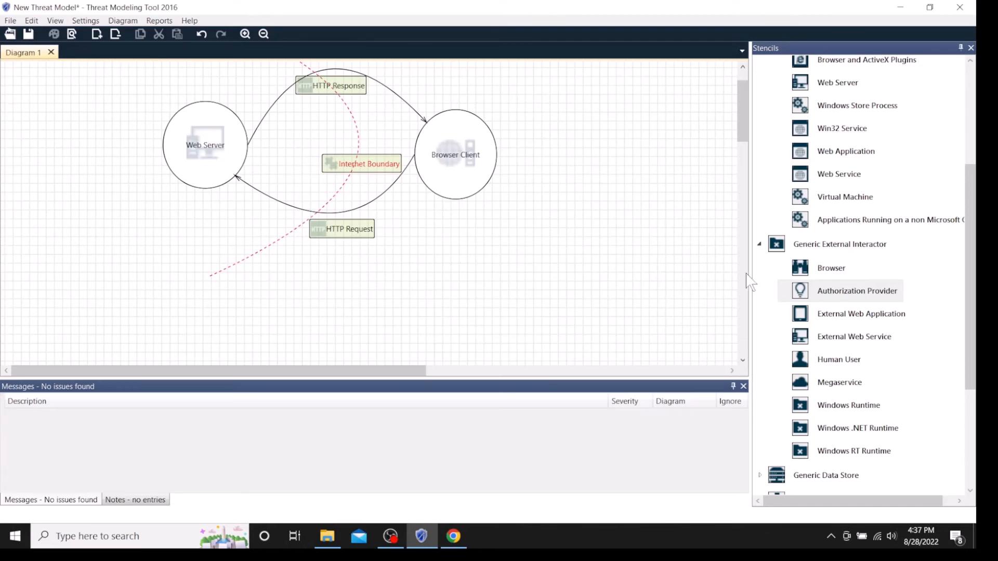
mouse_move(801, 294)
left_mouse_down()
mouse_move(667, 315)
mouse_move(733, 295)
mouse_move(835, 285)
mouse_move(818, 300)
left_mouse_up()
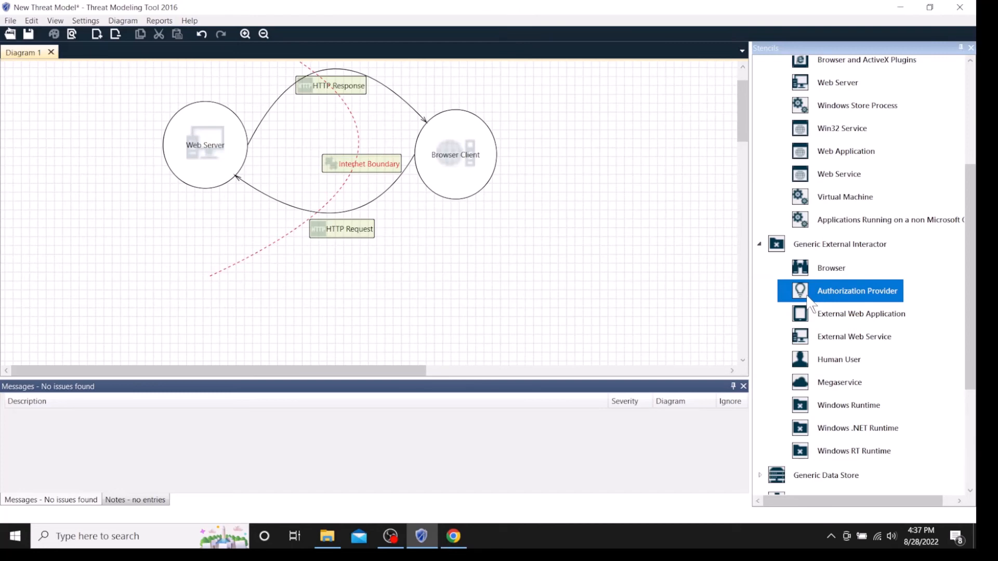
left_click_drag(804, 301, 277, 208)
left_click_drag(123, 281, 106, 319)
Open the properties of the Authorization Provider and rename it as Key Cloak Server.
right_click(103, 312)
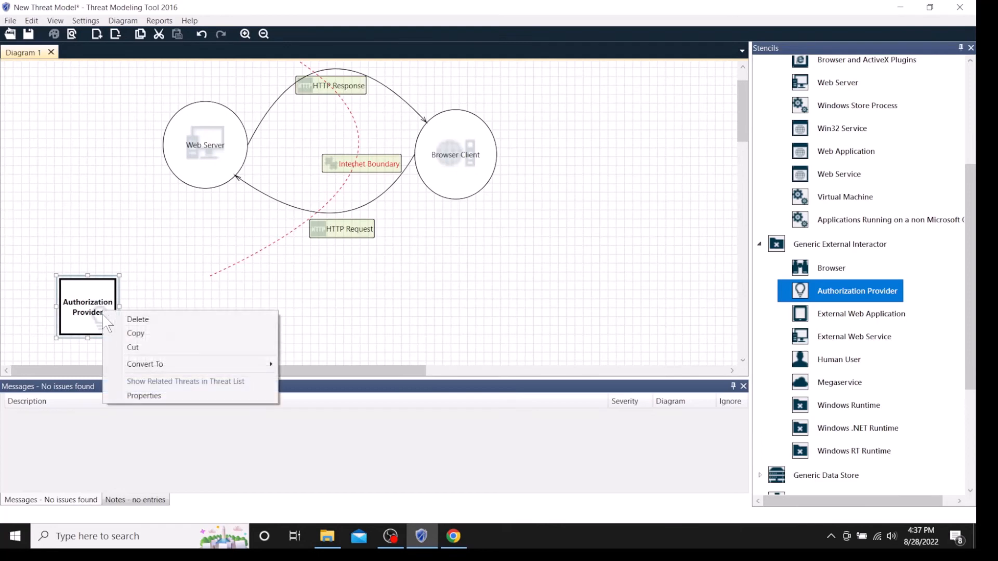
left_click(137, 397)
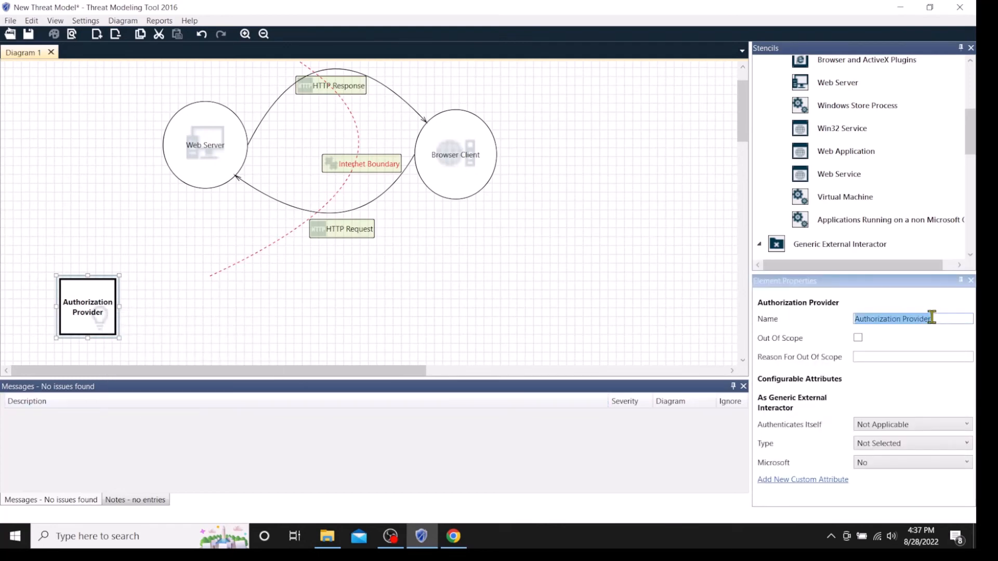
type("Key Cloak Server")
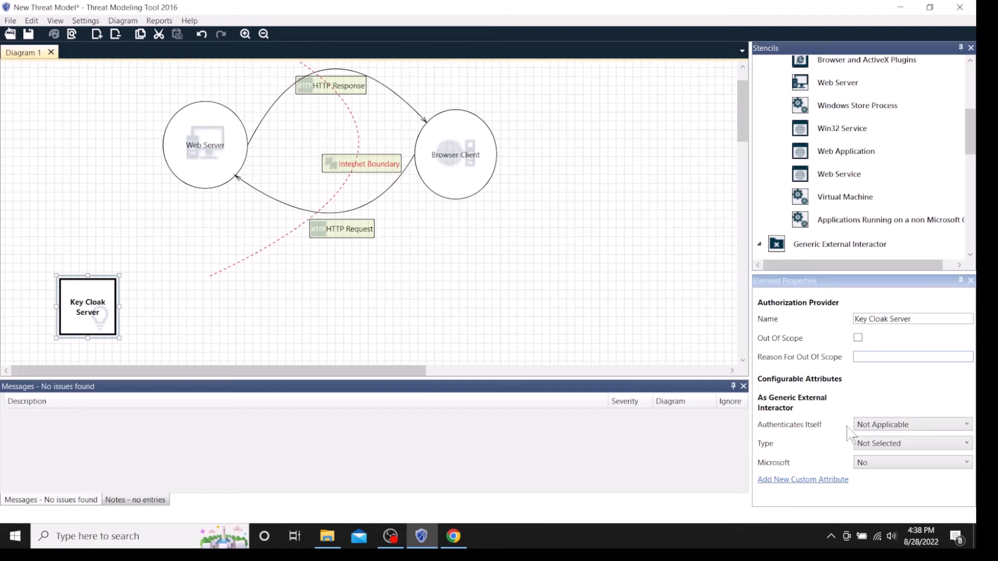
Set Key Cloak Server's Authenticates Itself to Yes, Type to Code and Microsoft to Yes, and close its properties.
left_click(871, 425)
left_click(864, 458)
left_click(883, 443)
left_click(867, 470)
left_click(880, 463)
left_click(869, 488)
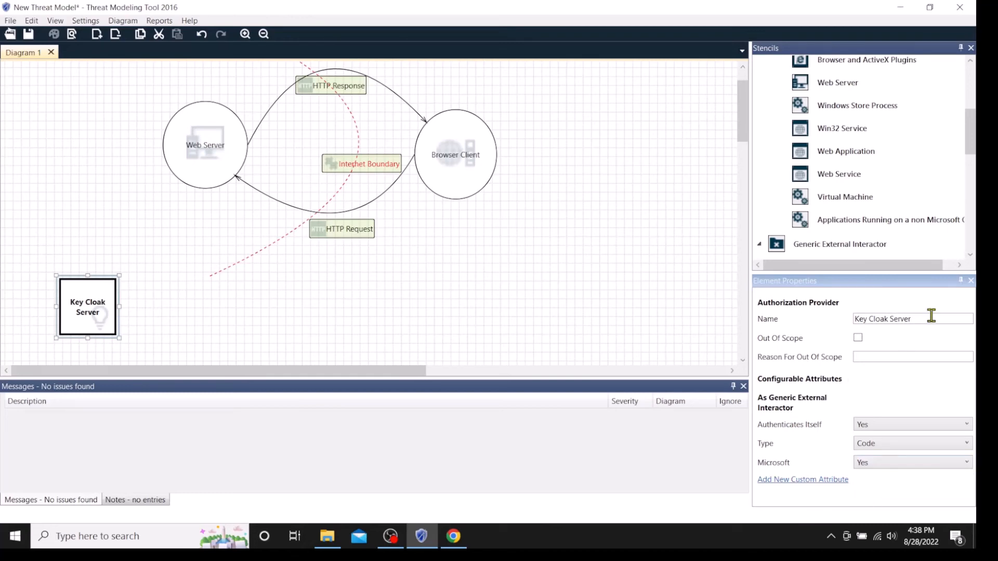
left_click(971, 281)
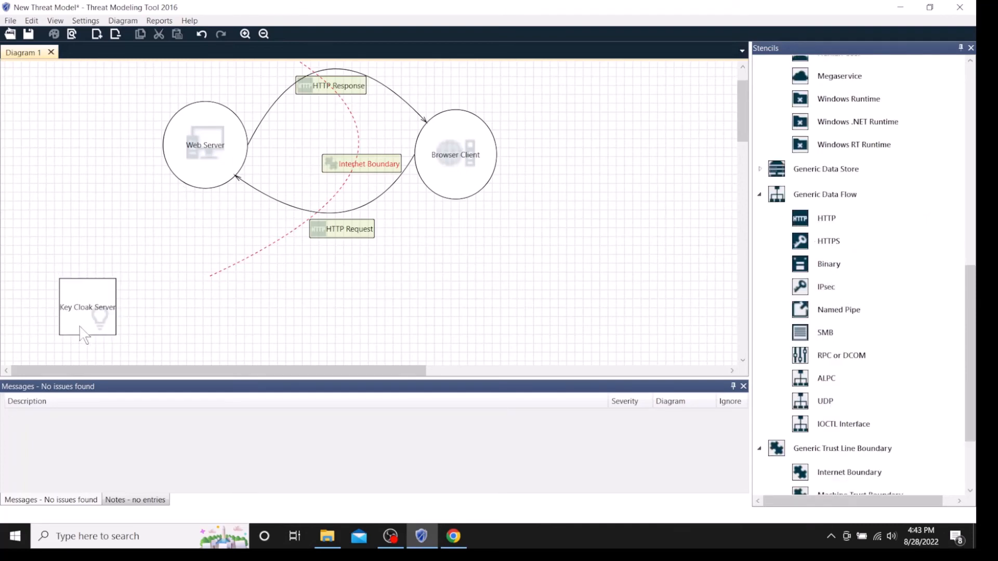
Connect Web Server and Key Cloak Server with two HTTP data flows, one running in each direction.
mouse_move(829, 217)
left_mouse_down()
mouse_move(666, 235)
mouse_move(819, 227)
left_mouse_up()
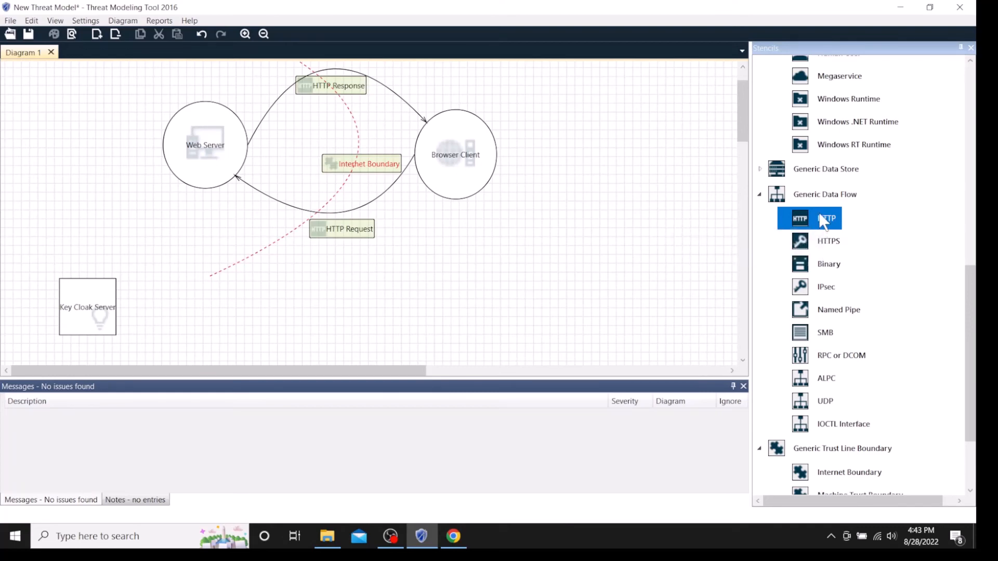
left_click_drag(161, 262, 202, 191)
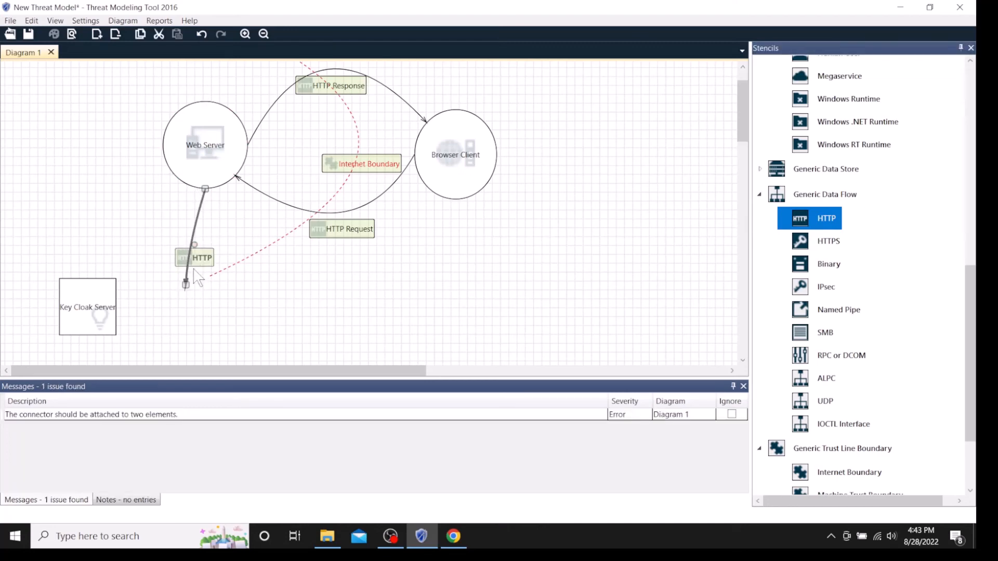
left_click_drag(186, 284, 118, 278)
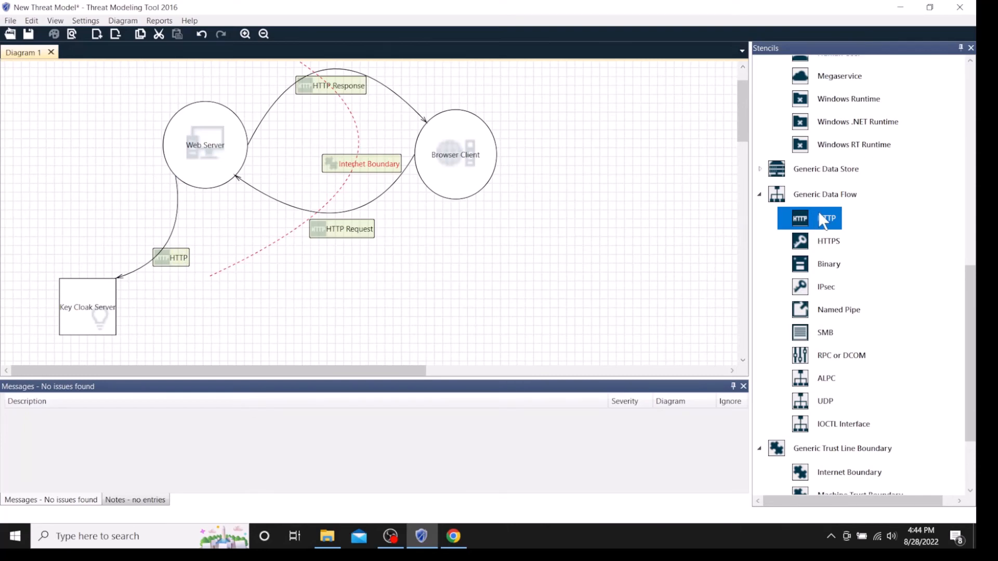
left_click_drag(819, 210, 80, 216)
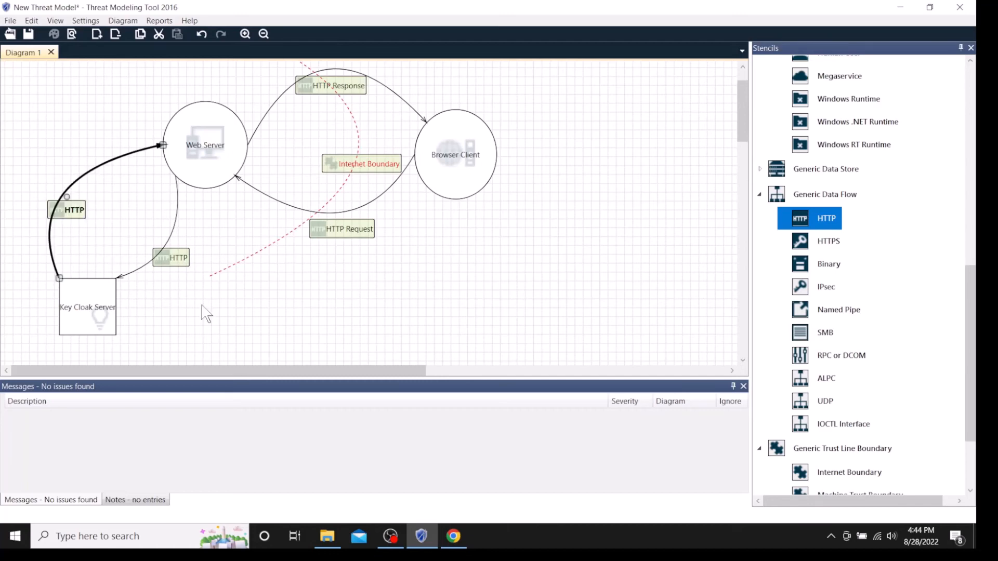
left_click(202, 305)
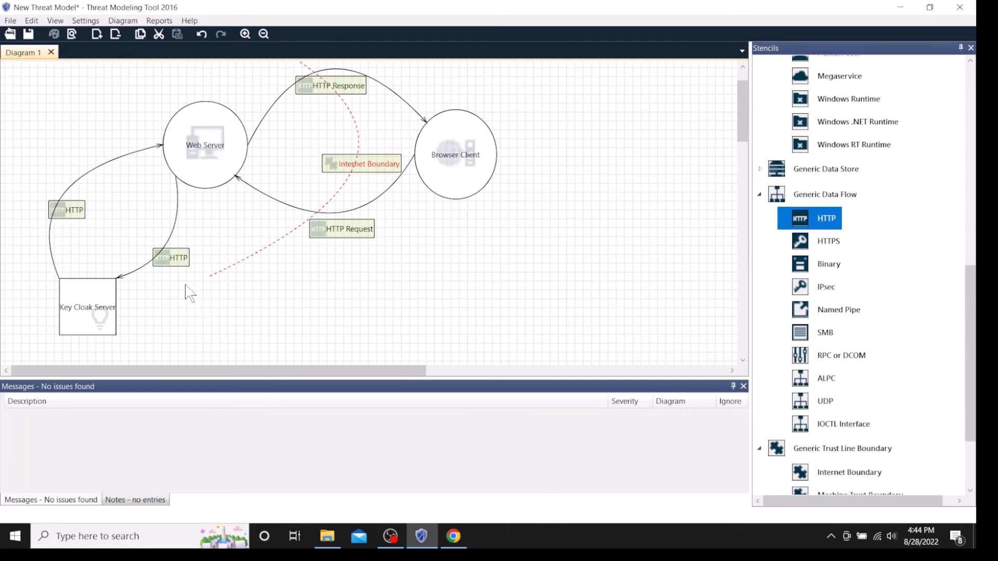
Enlarge the Key Cloak Server box so its name fits on one line.
left_click(85, 322)
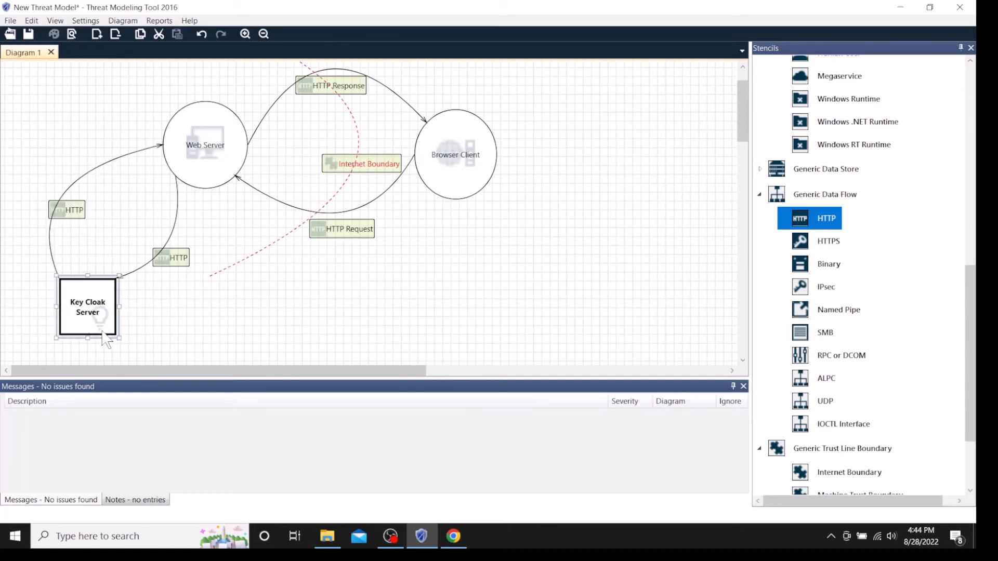
left_click_drag(118, 338, 134, 364)
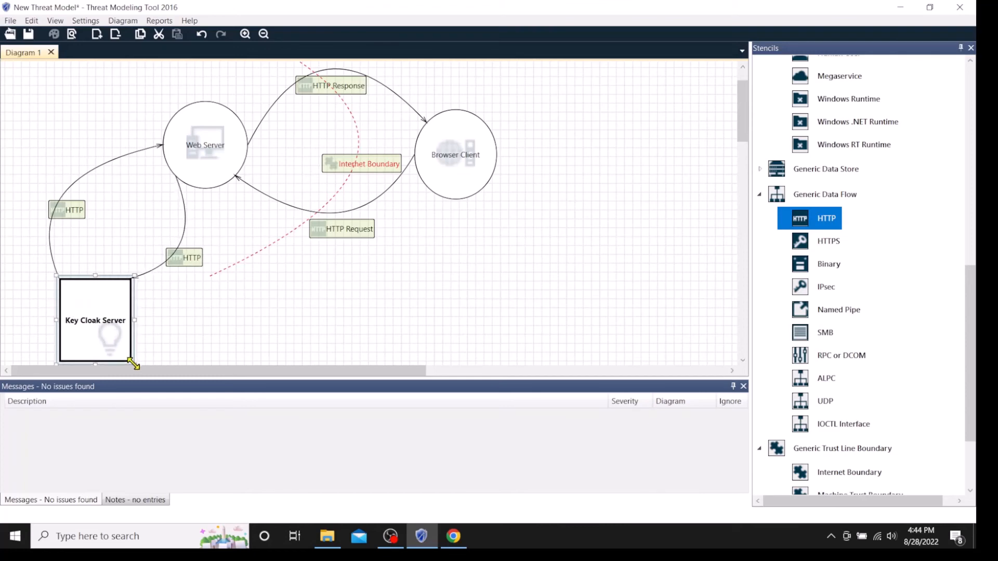
Draw a curved Machine Trust Boundary across both HTTP flows between Key Cloak Server and Web Server.
left_click(248, 331)
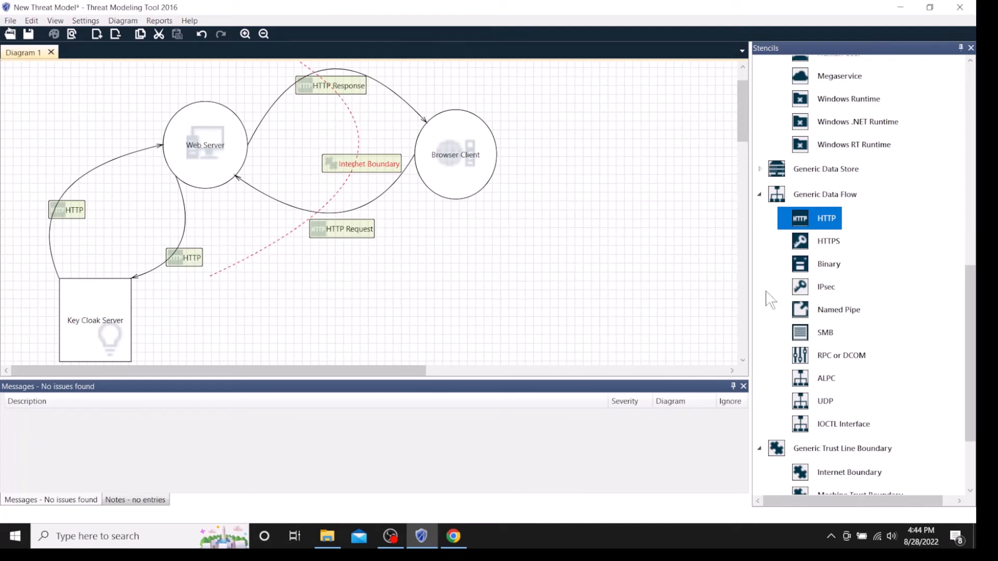
left_click(970, 436)
left_click_drag(969, 436, 972, 483)
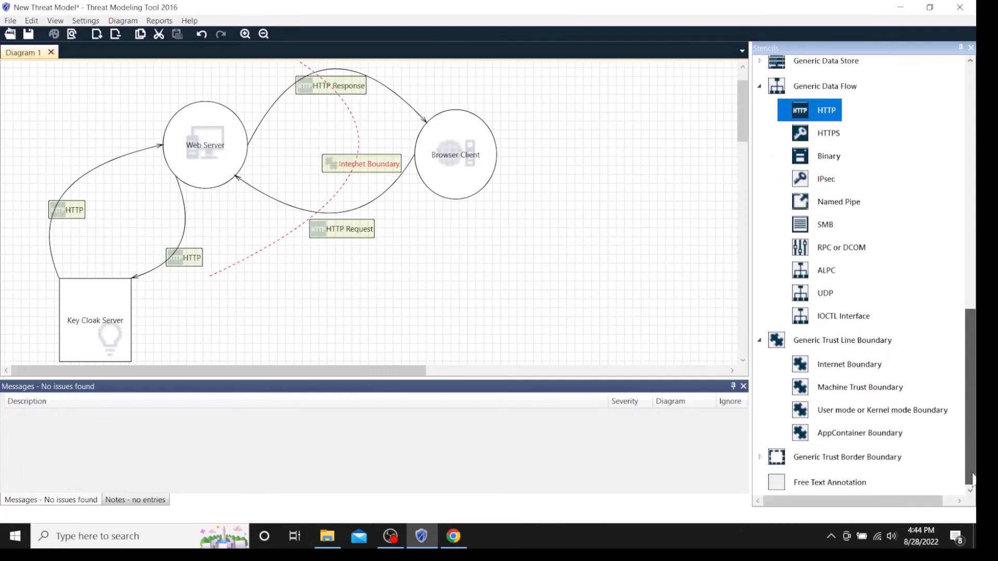
left_click(865, 390)
left_click_drag(858, 394, 35, 158)
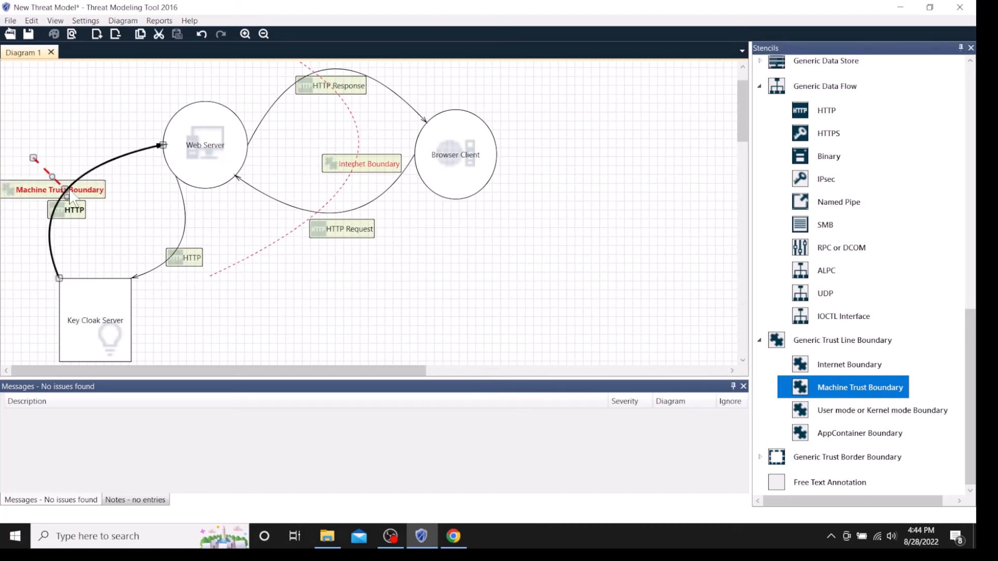
left_click_drag(70, 198, 215, 314)
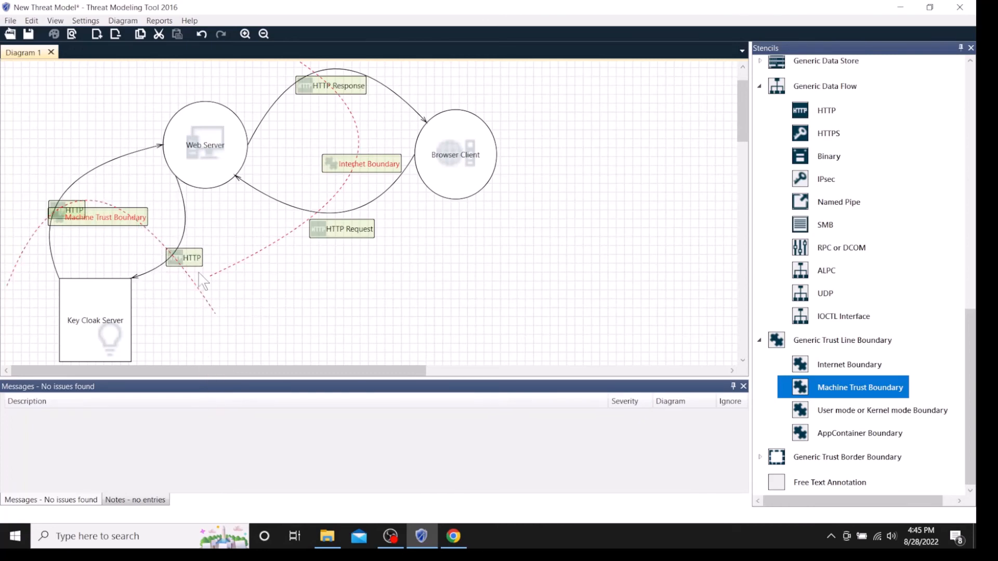
Switch to the analysis view and look through the Threat Modeling Report for the extended diagram.
left_click(53, 19)
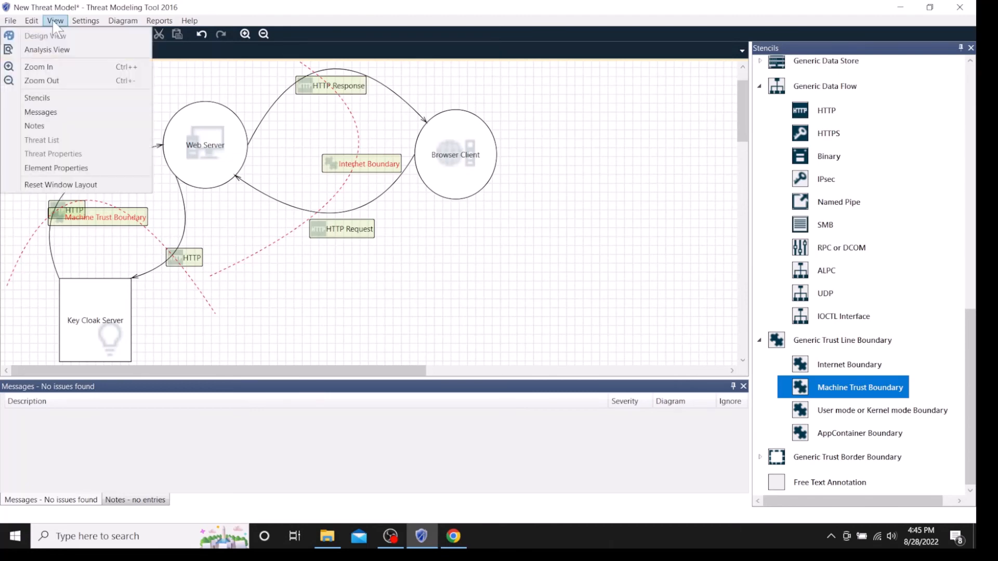
left_click(49, 50)
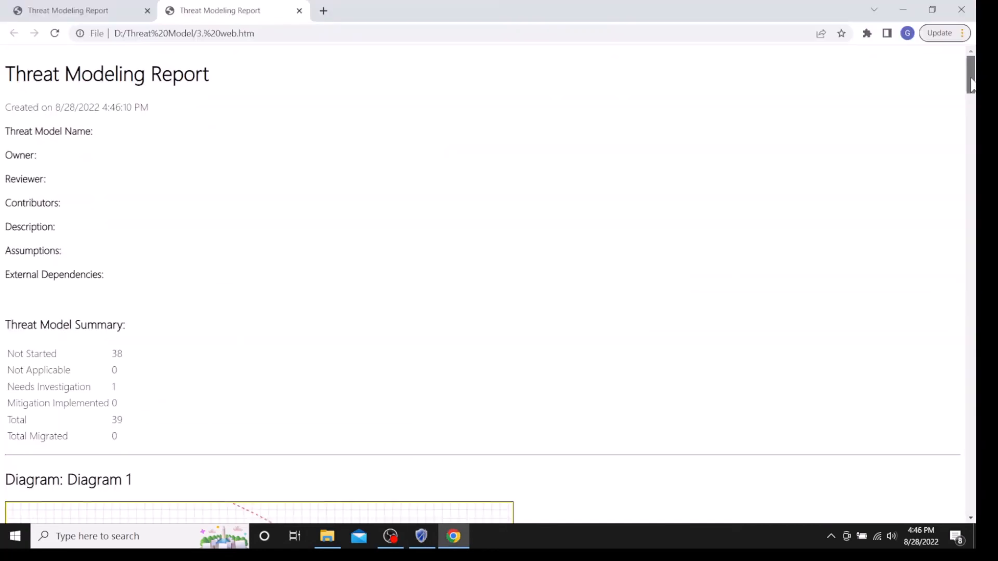
left_click_drag(971, 83, 971, 250)
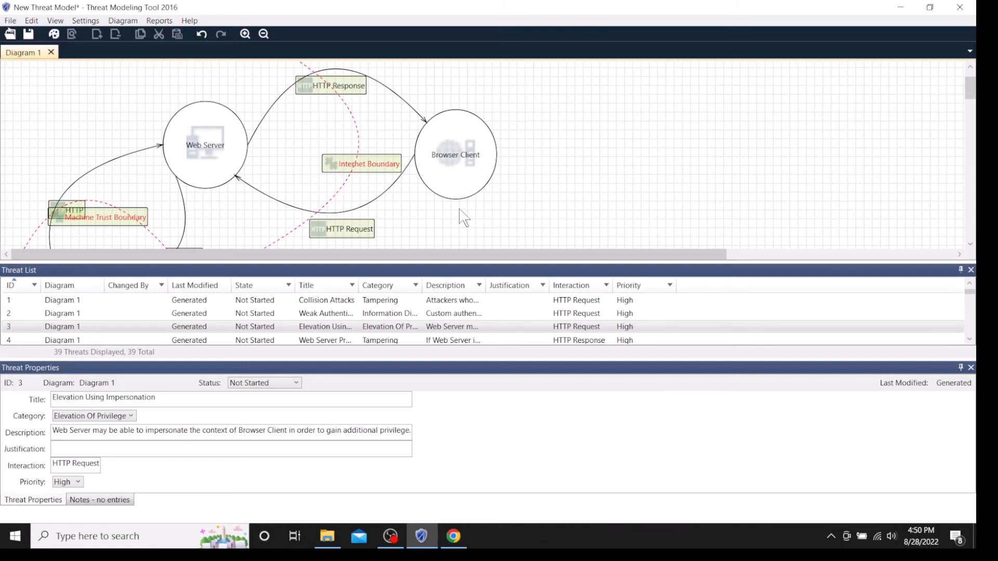
Return to the design view and place a SQL Database from the Generic Data Store stencils up and to the left of Web Server.
left_click(55, 20)
left_click(51, 34)
left_click(52, 36)
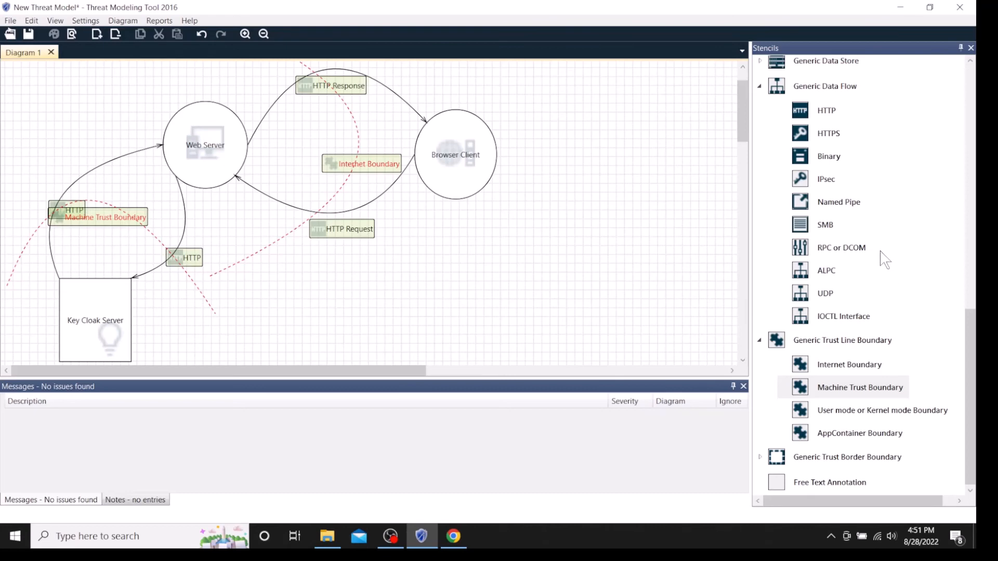
left_click(970, 366)
left_click_drag(970, 365, 964, 259)
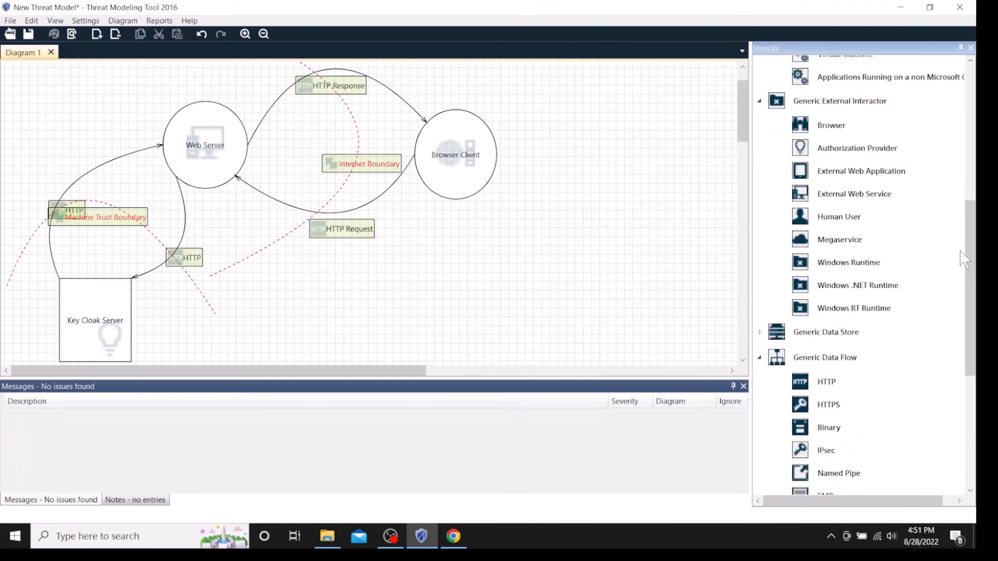
left_click(809, 343)
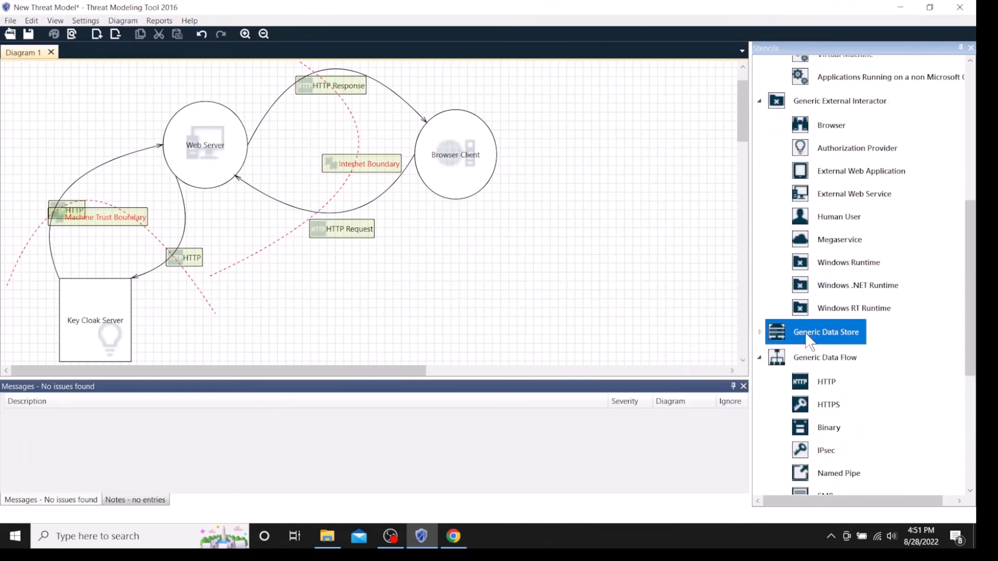
left_click(760, 333)
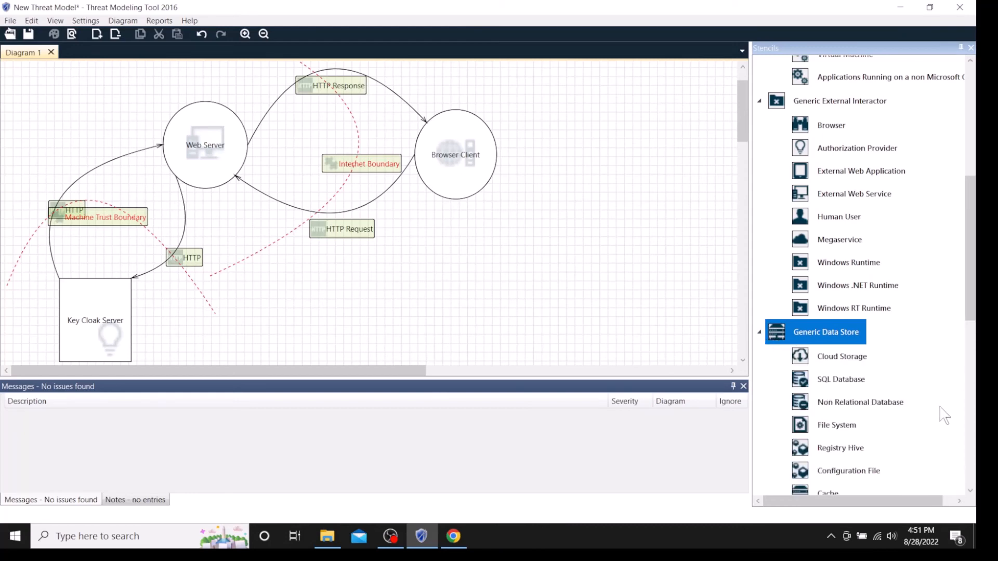
left_click_drag(972, 320, 968, 350)
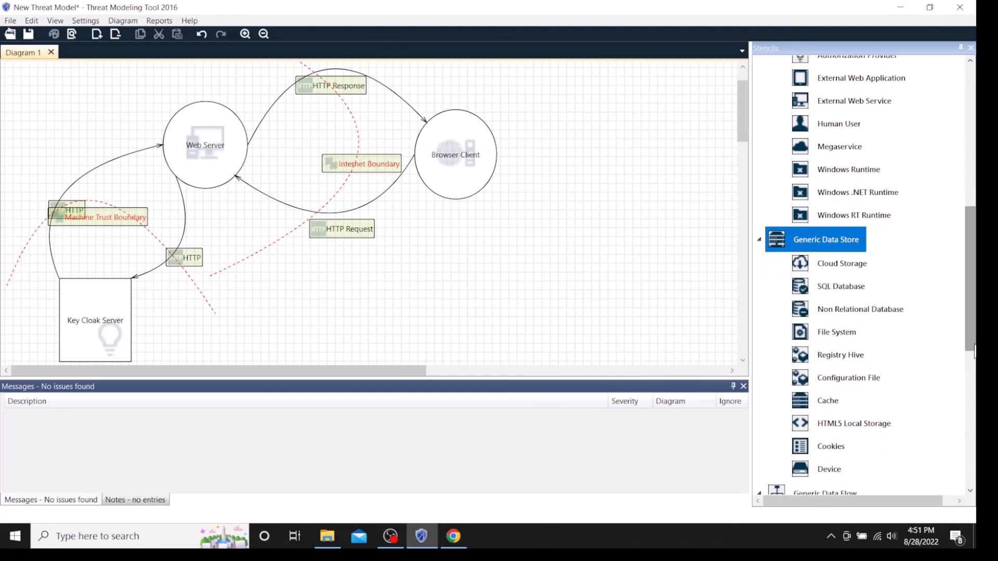
left_click(835, 291)
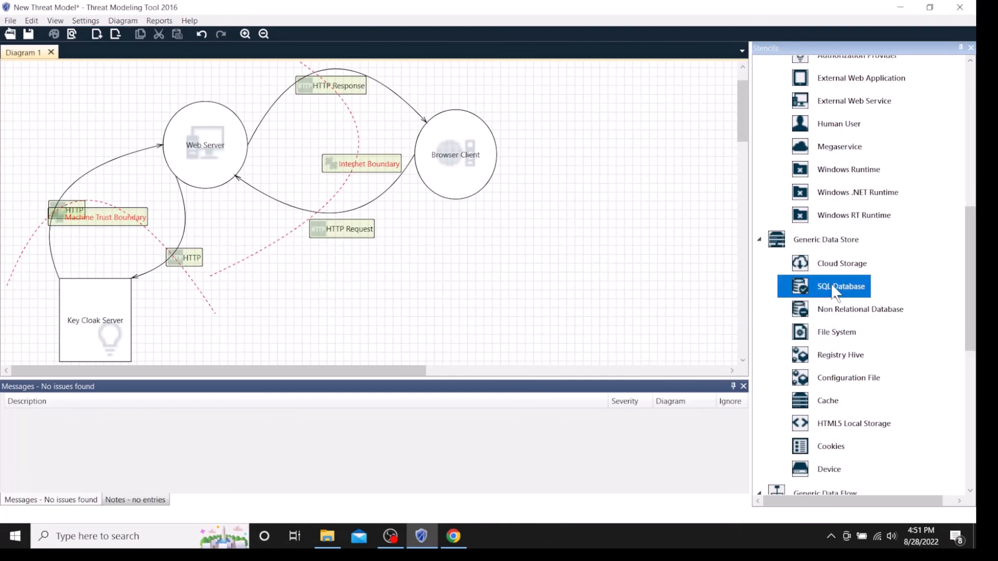
left_click_drag(835, 293, 482, 220)
left_click_drag(130, 93, 50, 67)
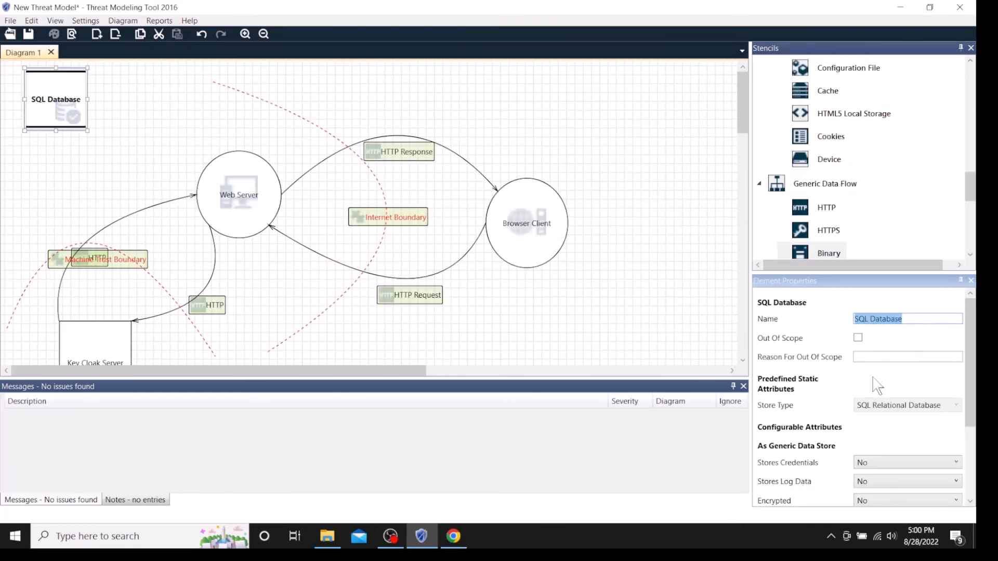
Set the SQL Database's Stores Credentials and Stores Log Data attributes to Yes.
left_click(886, 411)
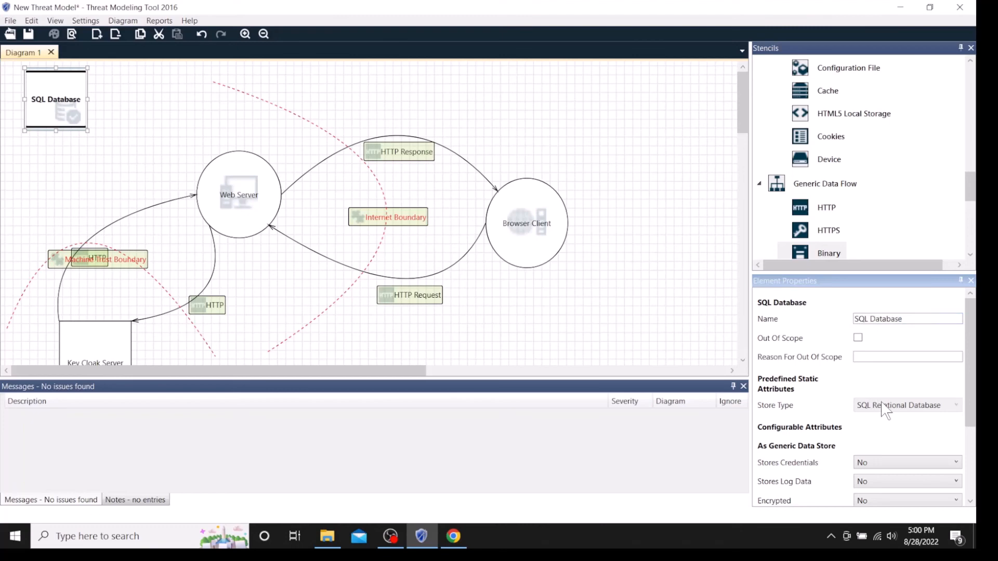
left_click(885, 464)
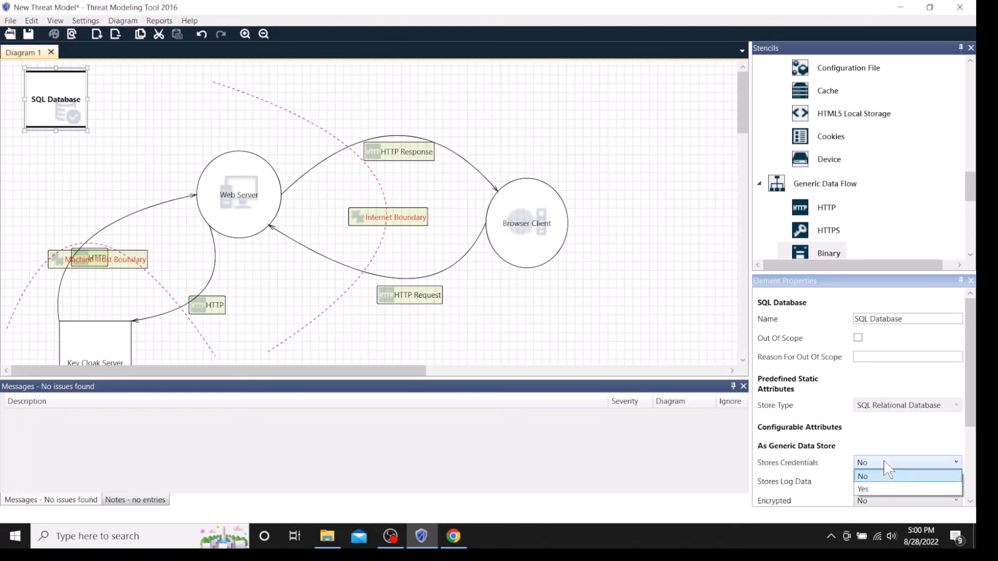
left_click(871, 490)
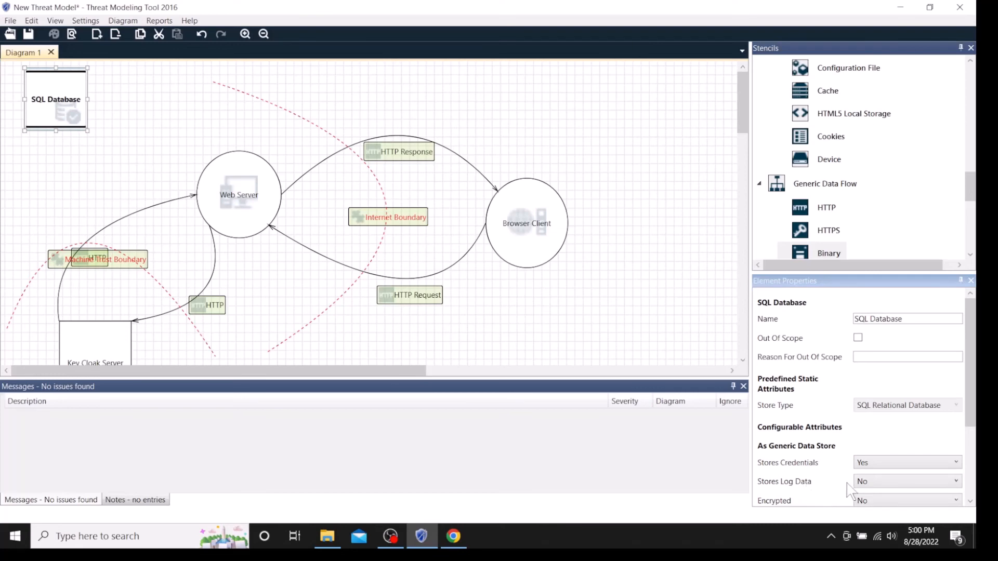
left_click(862, 485)
left_click(869, 507)
Set the SQL Database's Removable Storage, Backup and Shared attributes to Yes, and close its properties.
left_click_drag(970, 427, 970, 472)
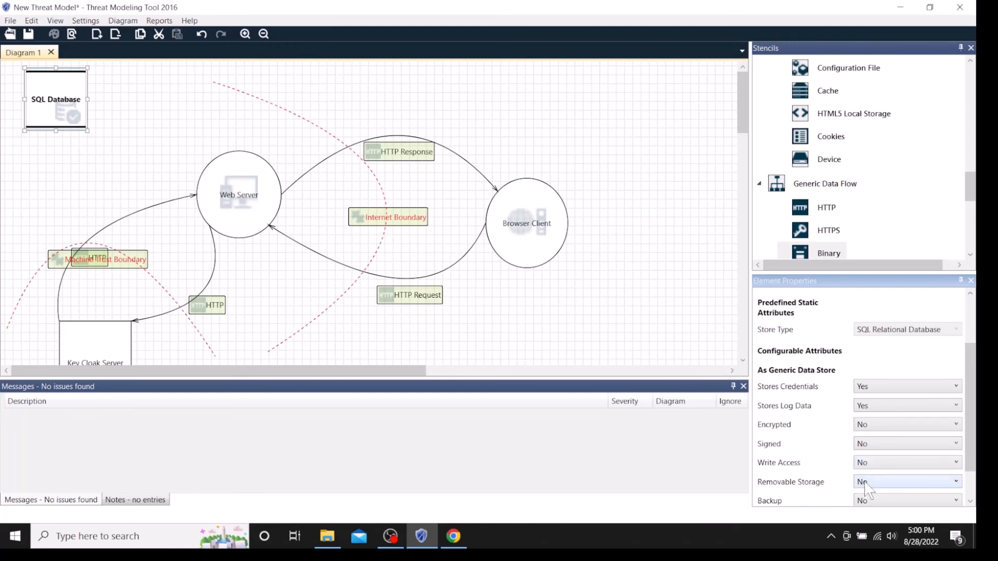
left_click(956, 483)
left_click(862, 509)
scroll(961, 481, "down", 2)
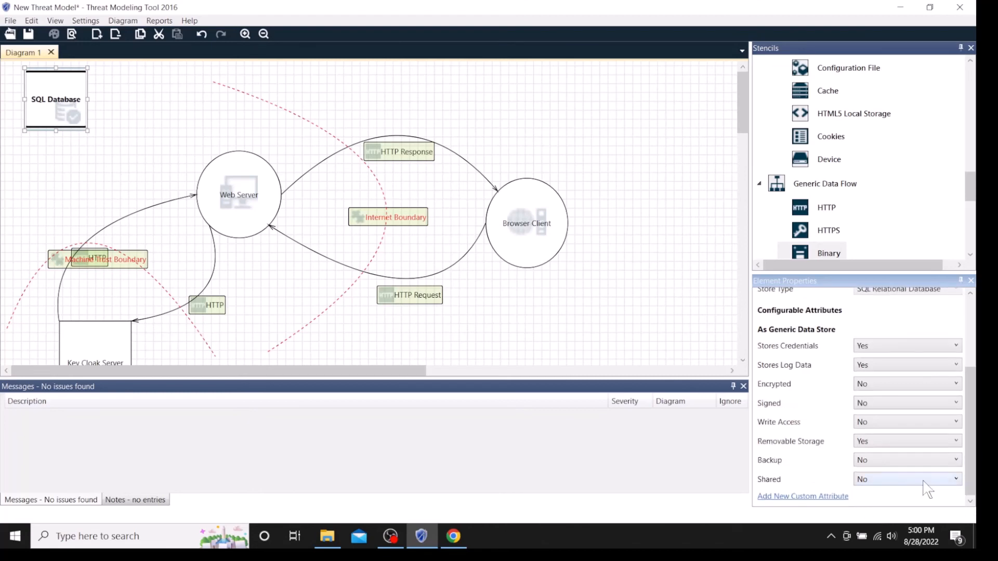
left_click(893, 463)
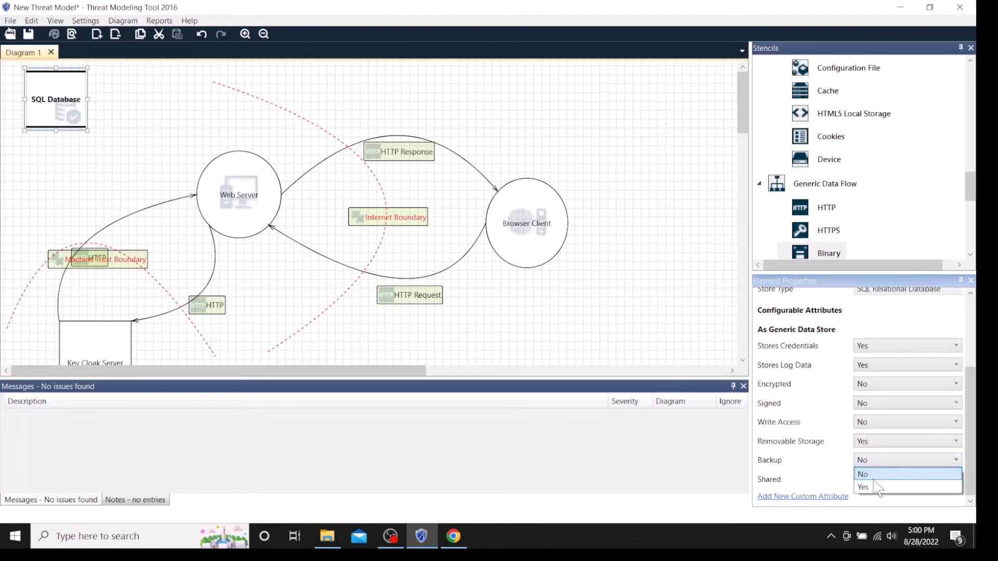
left_click(879, 485)
left_click(879, 479)
left_click(868, 500)
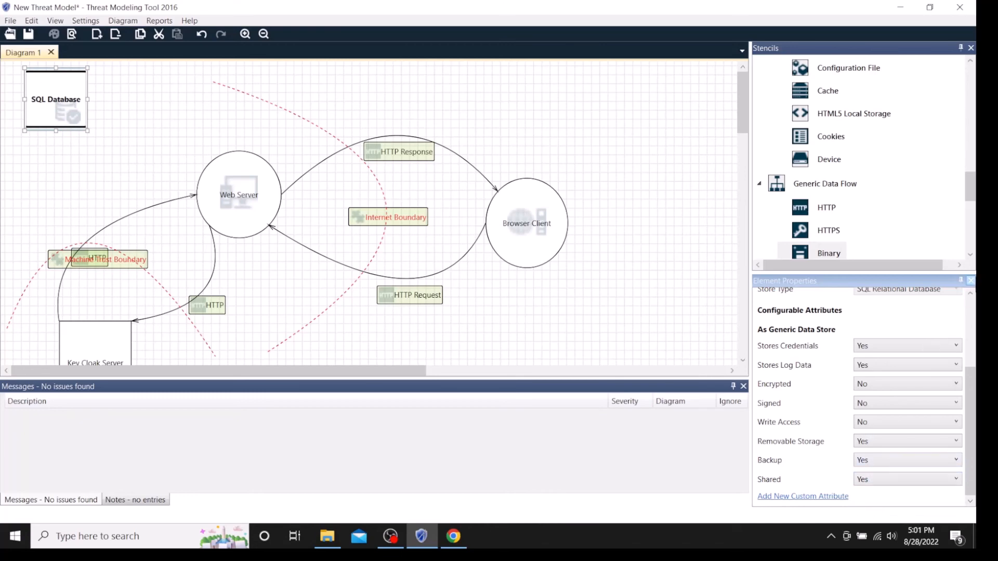
left_click(971, 280)
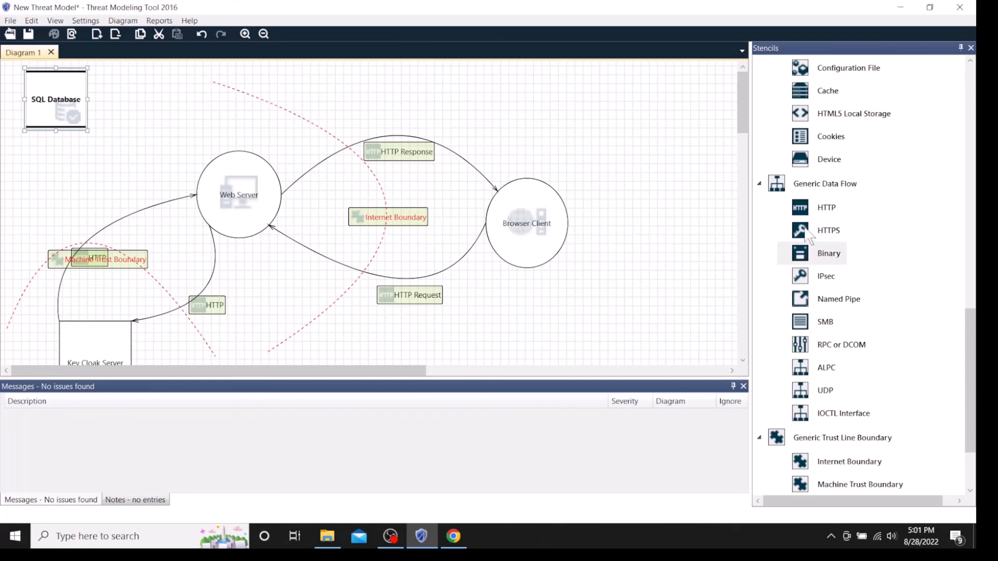
Connect SQL Database to Web Server with an SMB data flow and bend it into an upward arc.
left_click(806, 323)
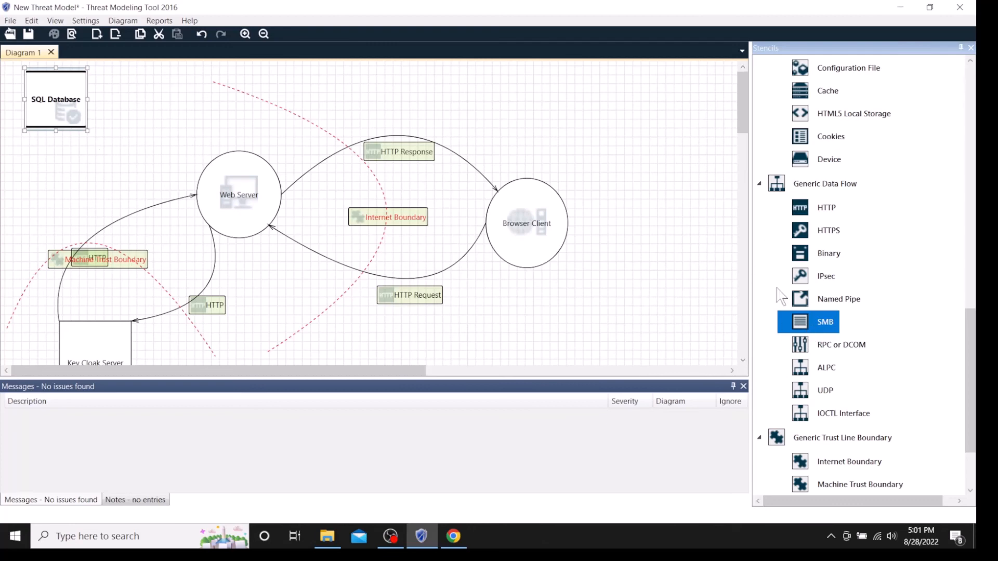
left_click_drag(803, 327, 89, 110)
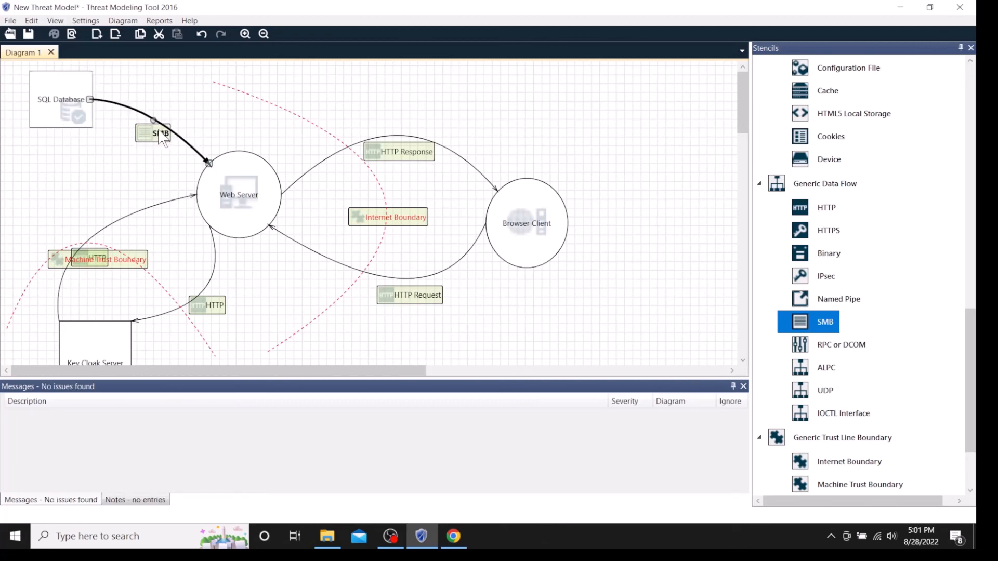
left_click_drag(163, 138, 192, 94)
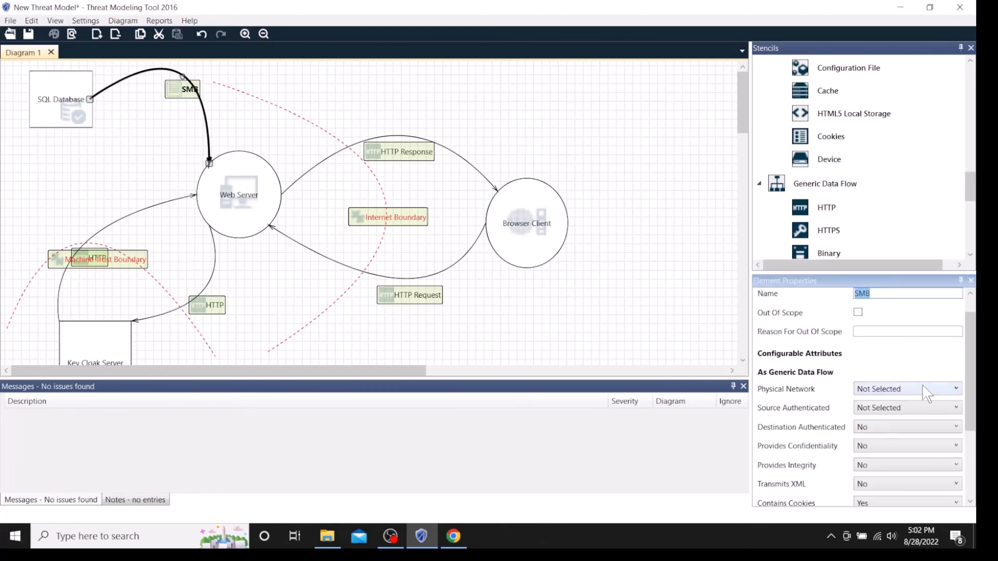
Set the SMB flow's Physical Network to Wire and Source and Destination Authenticated to Yes, and close its properties.
left_click(875, 431)
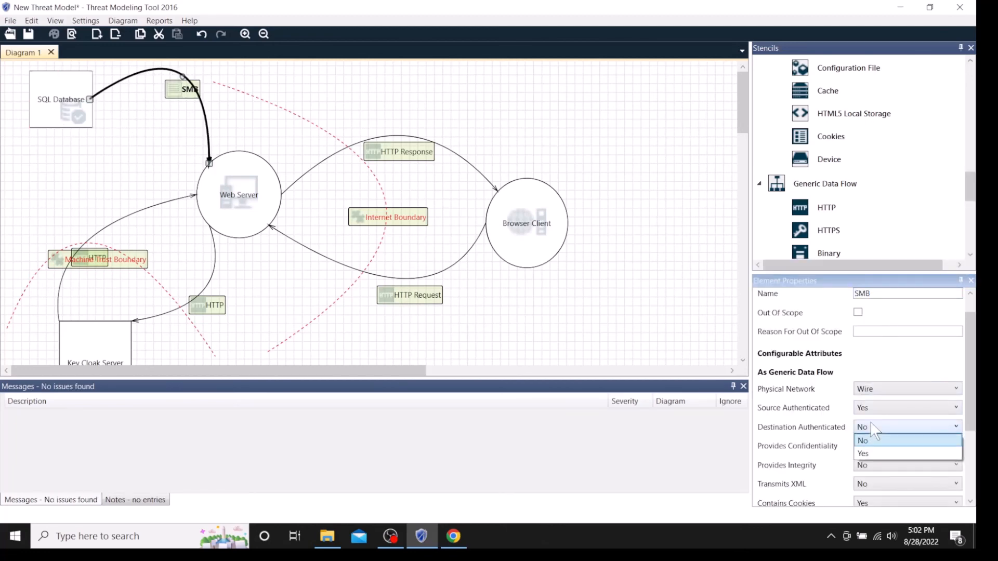
left_click(866, 452)
scroll(892, 477, "down", 2)
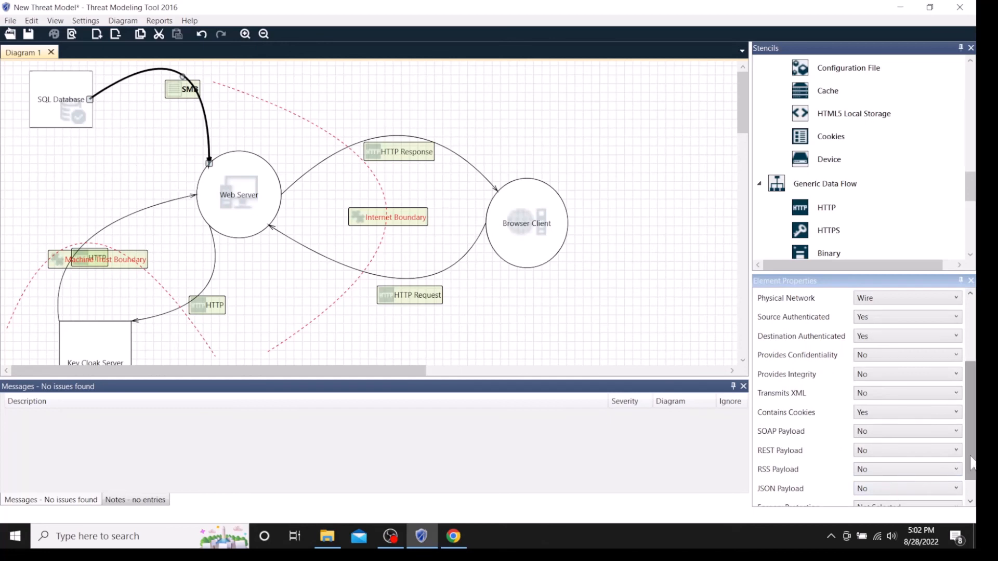
left_click_drag(971, 463, 971, 478)
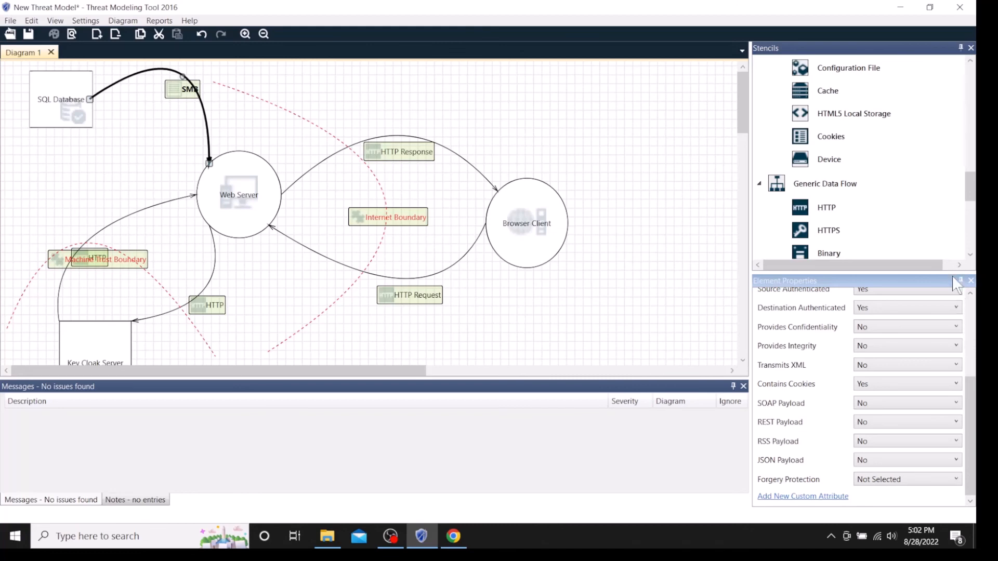
left_click(970, 281)
Add a second SMB data flow running from Web Server back to SQL Database, curved below the first.
left_click_drag(825, 322, 151, 156)
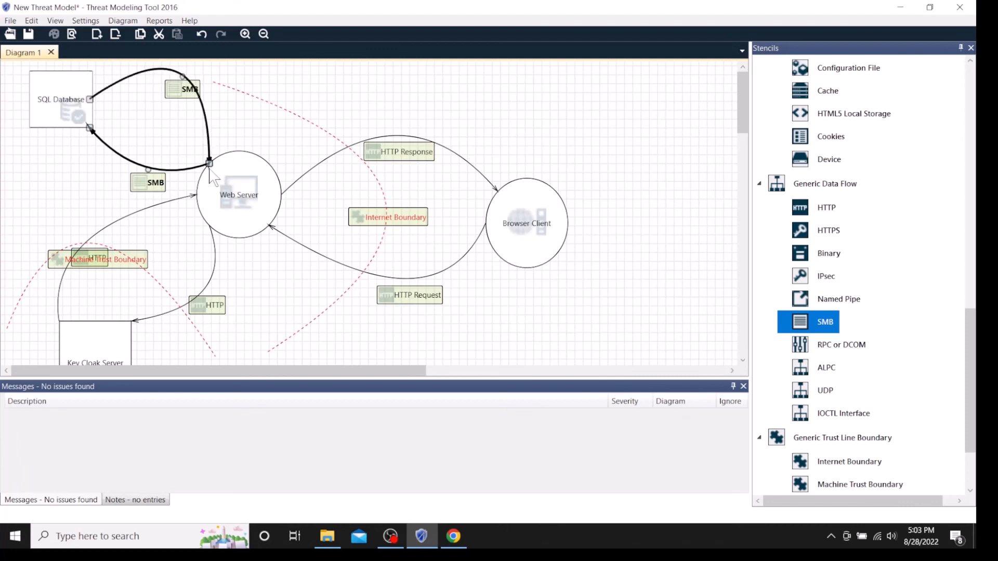
left_click(520, 98)
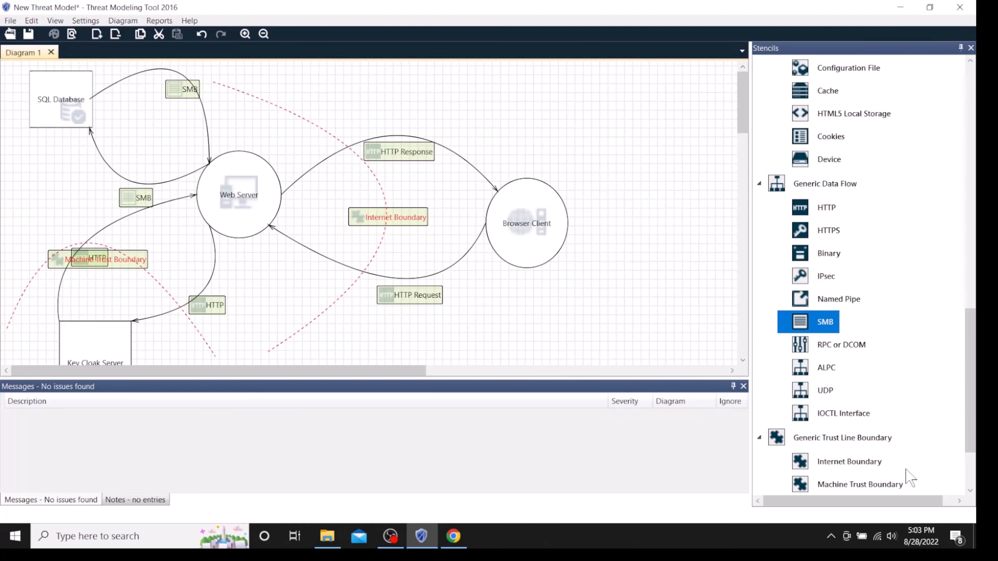
Draw a Machine Trust Boundary across both SMB flows between SQL Database and Web Server, and open its properties.
scroll(860, 394, "down", 2)
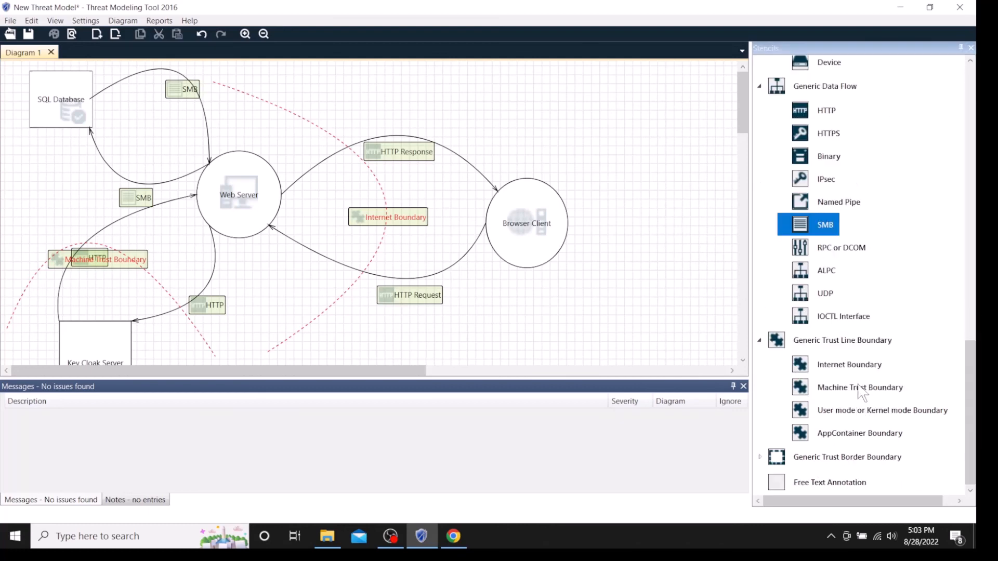
left_click(859, 387)
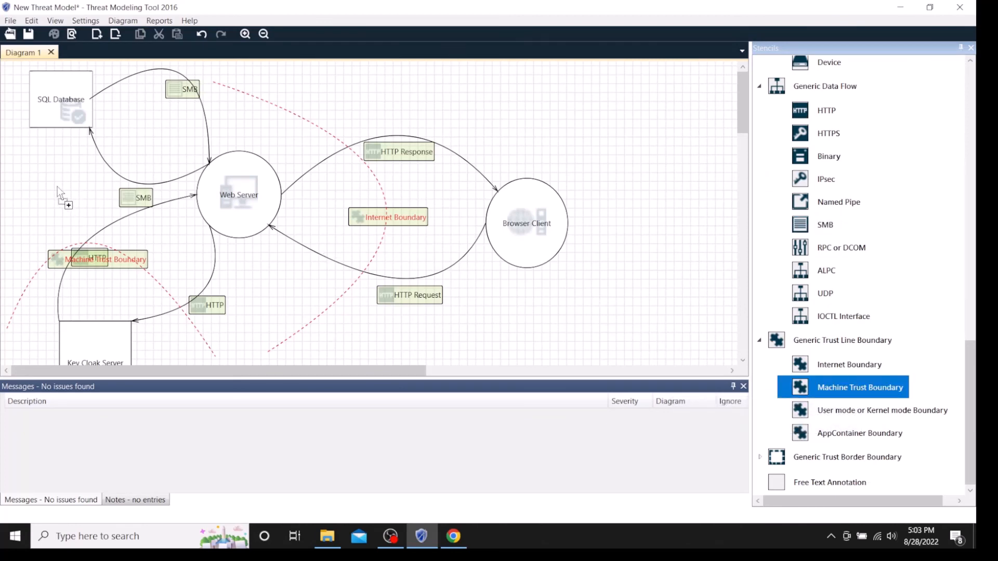
left_click_drag(57, 193, 58, 194)
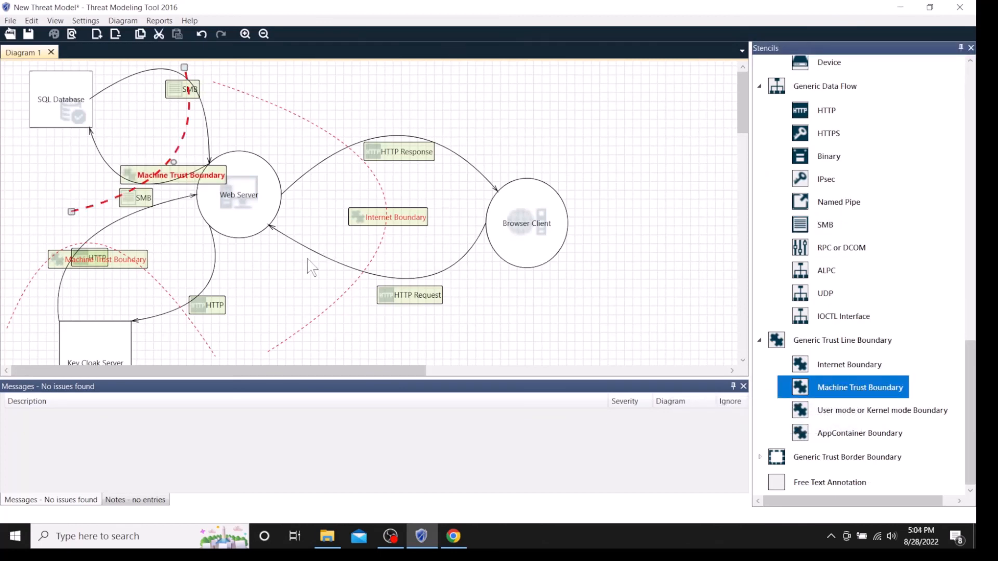
right_click(161, 178)
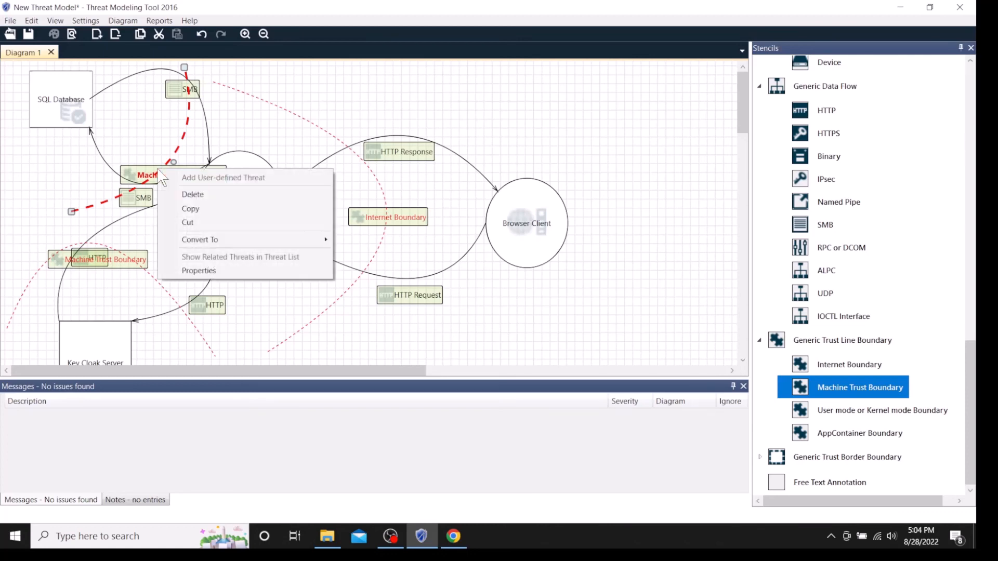
left_click(191, 270)
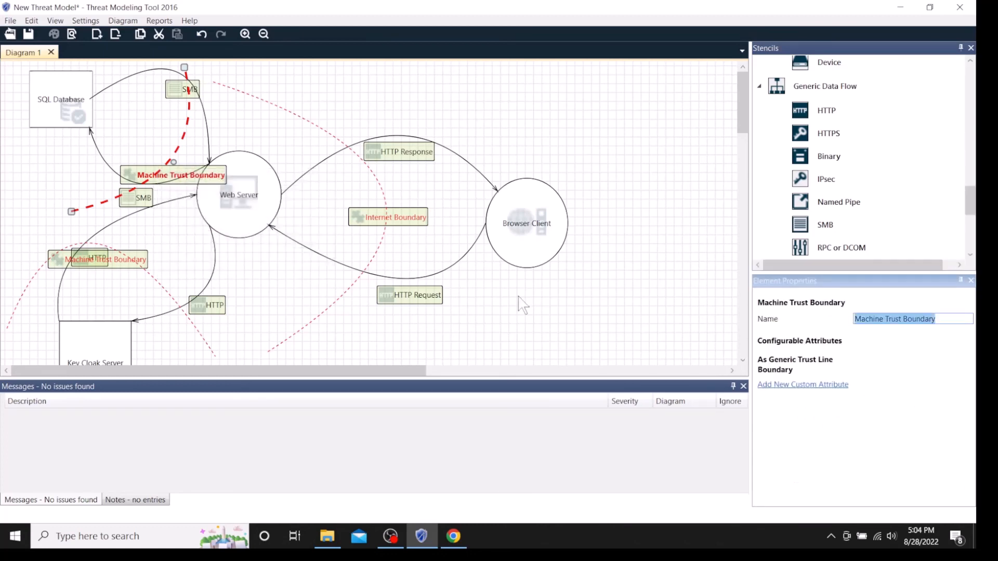
Close the boundary's properties and review the diagram's Browser Client, Web Server, Key Cloak Server and SQL Database elements with their flows and boundaries.
left_click(970, 281)
left_click(448, 83)
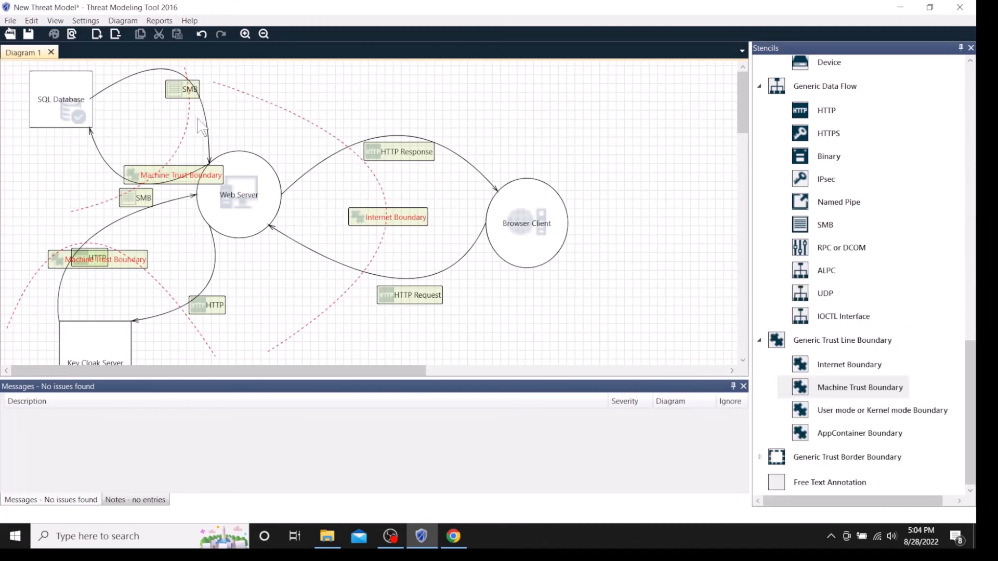
left_click(538, 256)
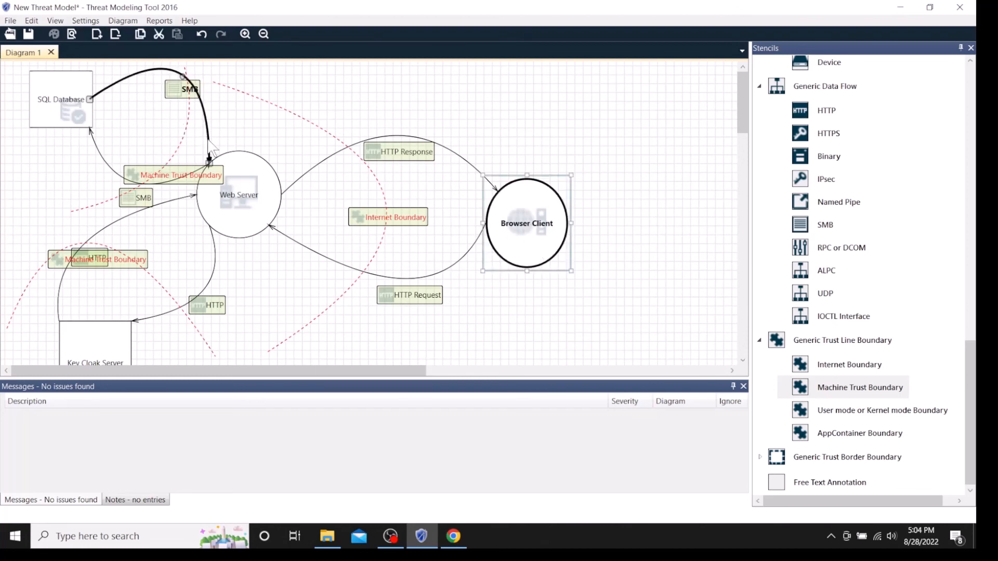
left_click(243, 217)
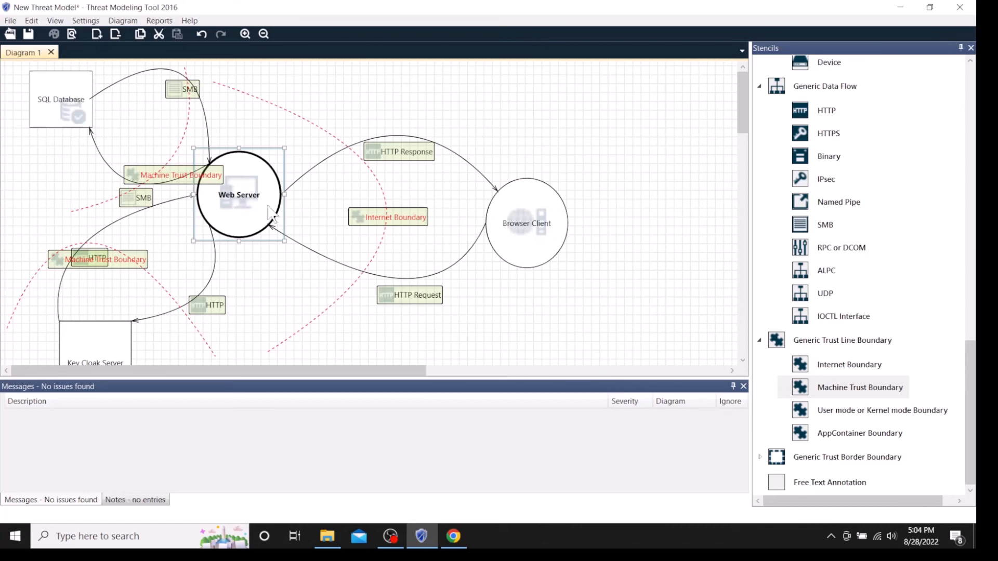
left_click_drag(745, 132, 745, 148)
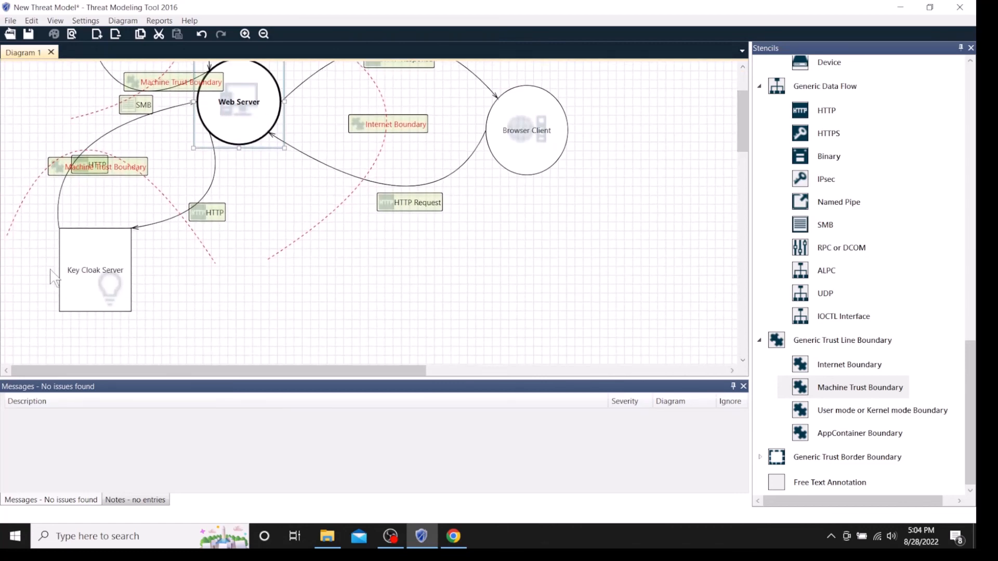
left_click(86, 281)
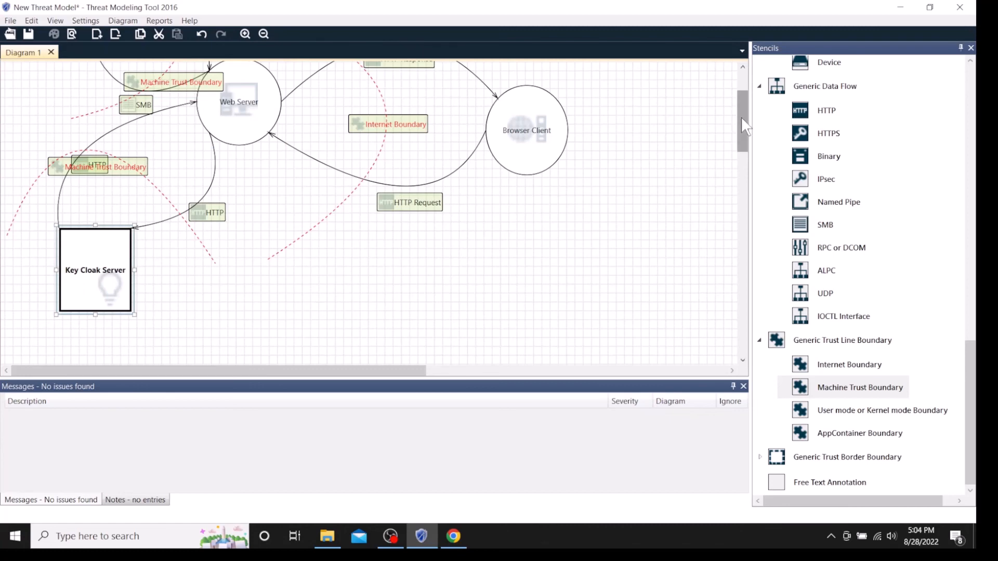
left_click_drag(741, 117, 740, 98)
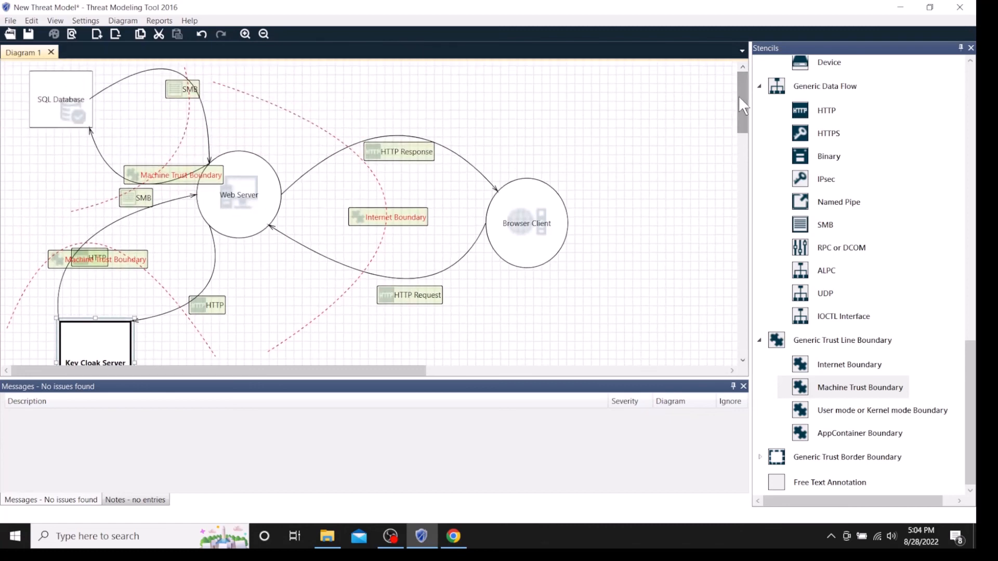
left_click(236, 228)
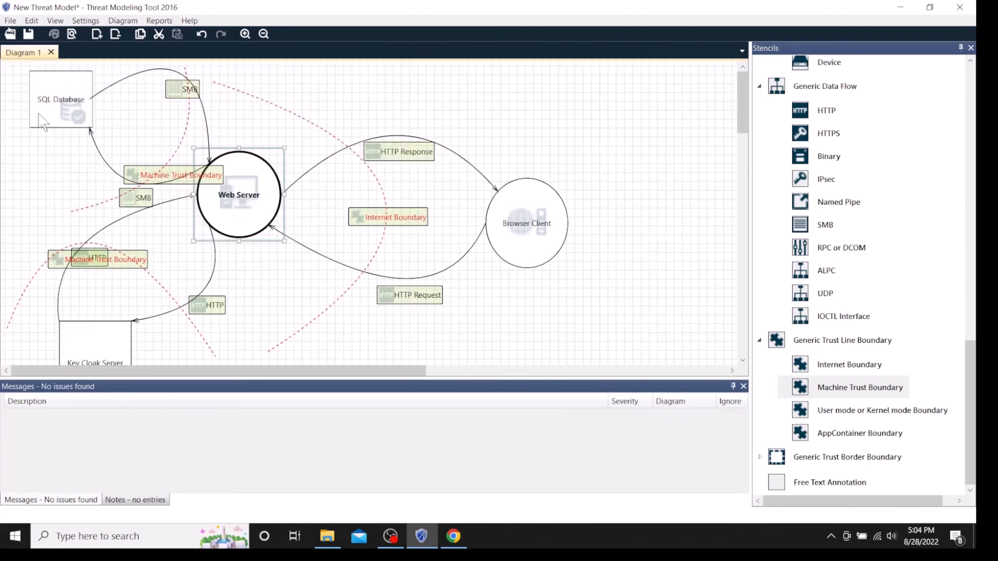
left_click(65, 104)
left_click(374, 217)
left_click(204, 179)
left_click(123, 136)
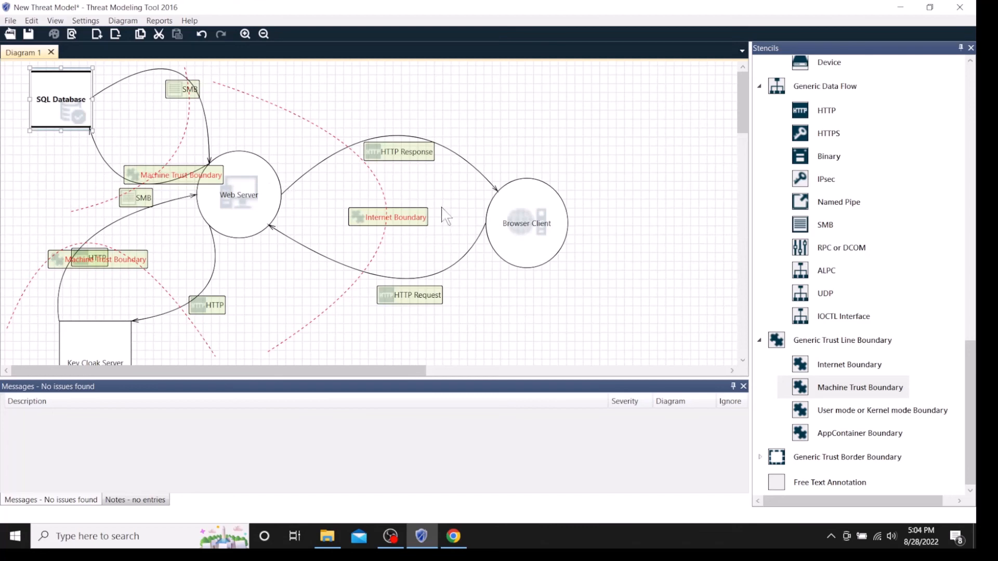
left_click(559, 238)
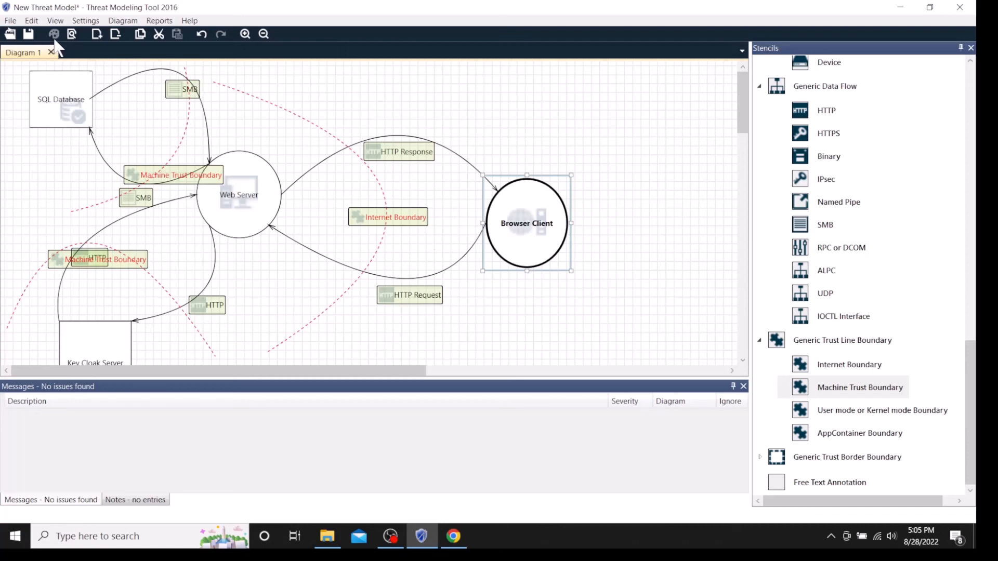
Switch the model to the analysis view and show the properties of the Elevation Using Impersonation threat.
left_click(57, 21)
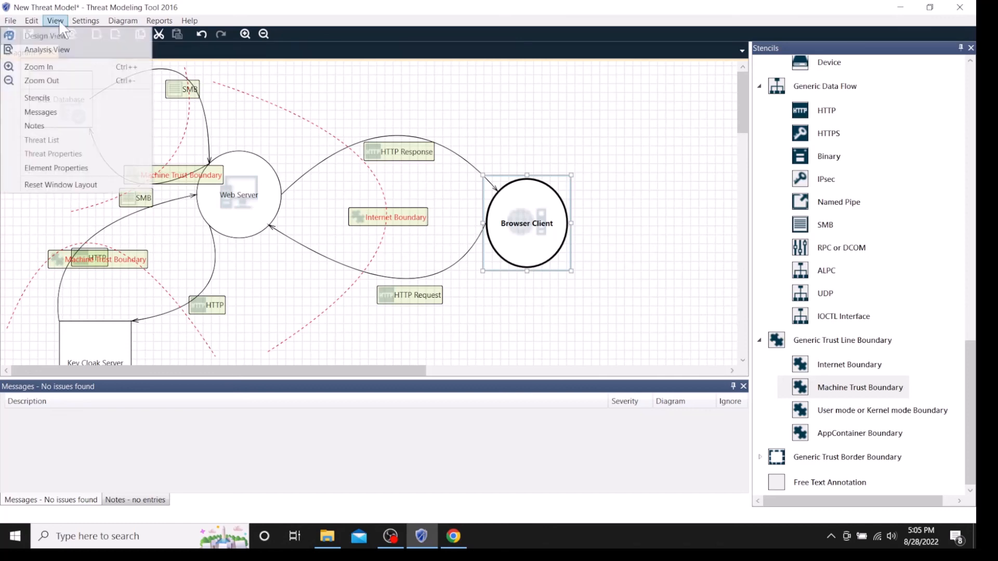
left_click(52, 50)
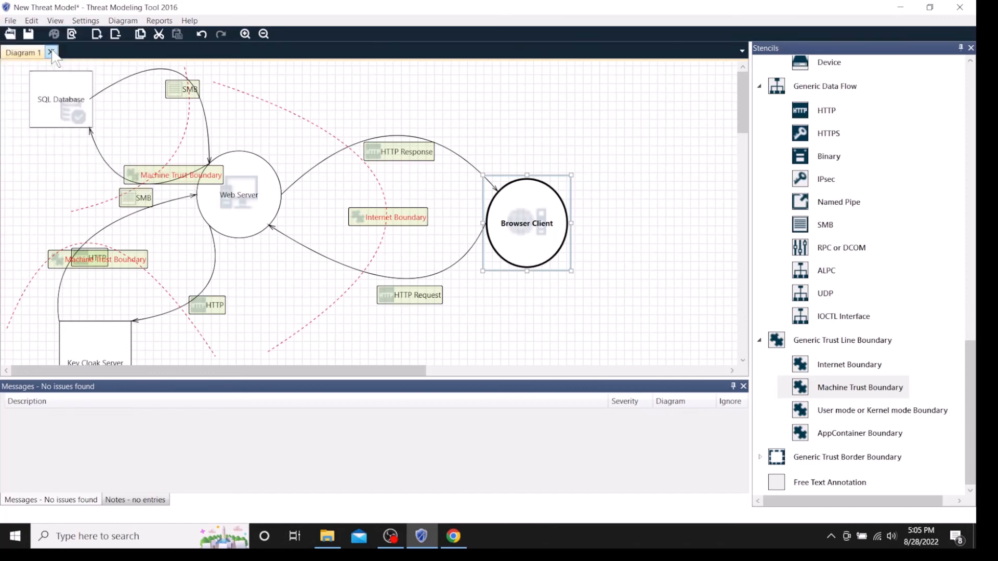
left_click(130, 178)
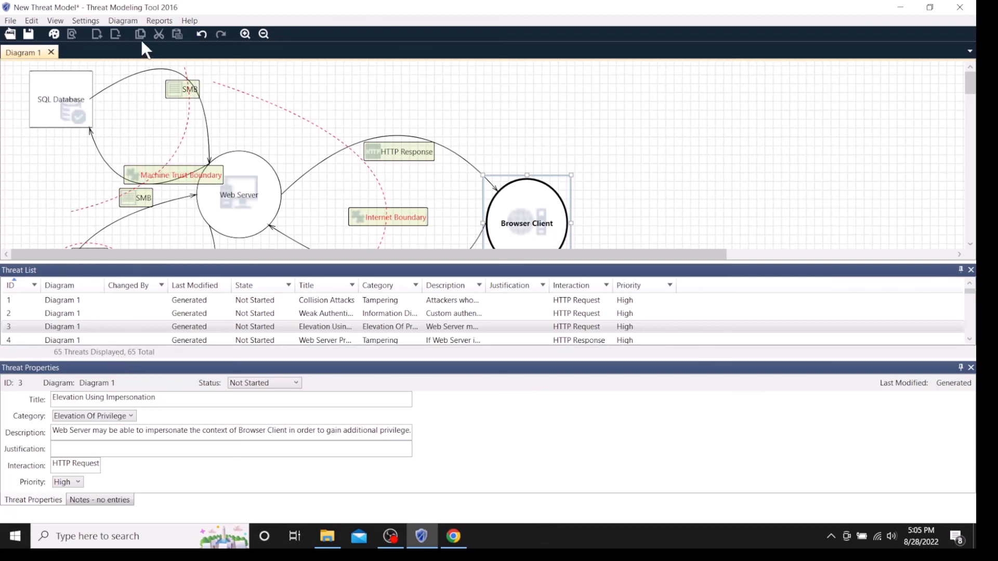
Generate a custom threat report and save it as the HTML file "4. web" in the Threat Model folder.
left_click(159, 20)
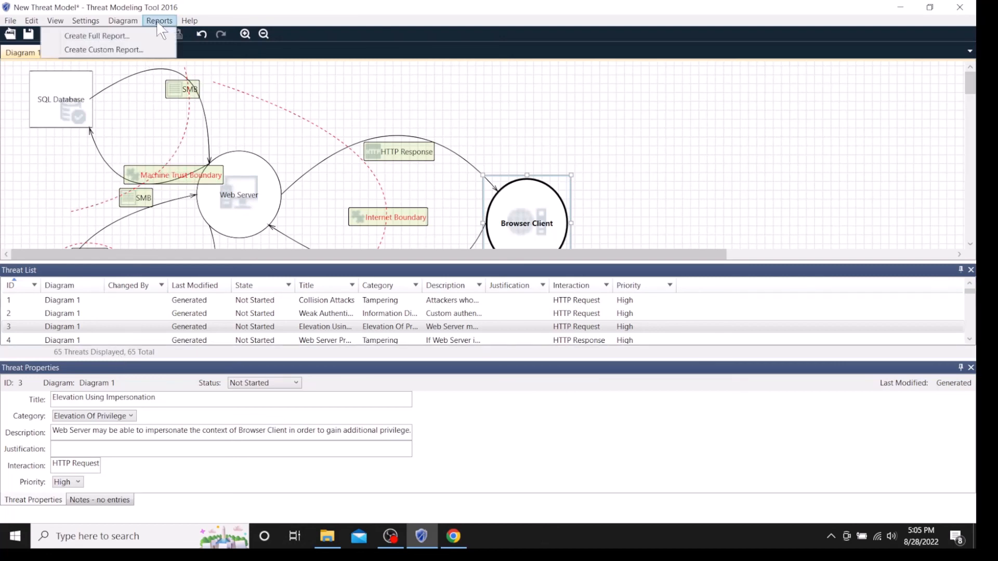
left_click(130, 49)
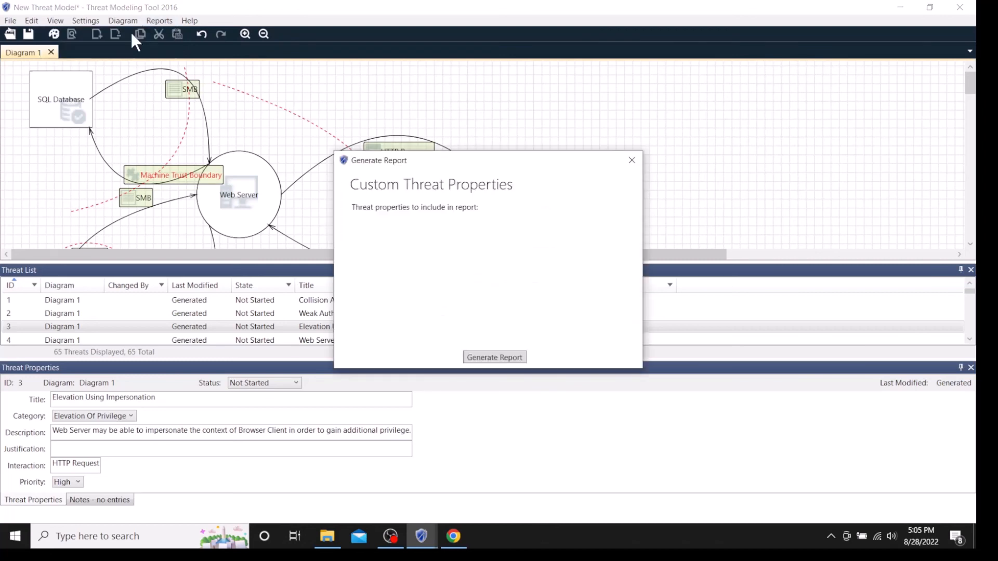
left_click(502, 361)
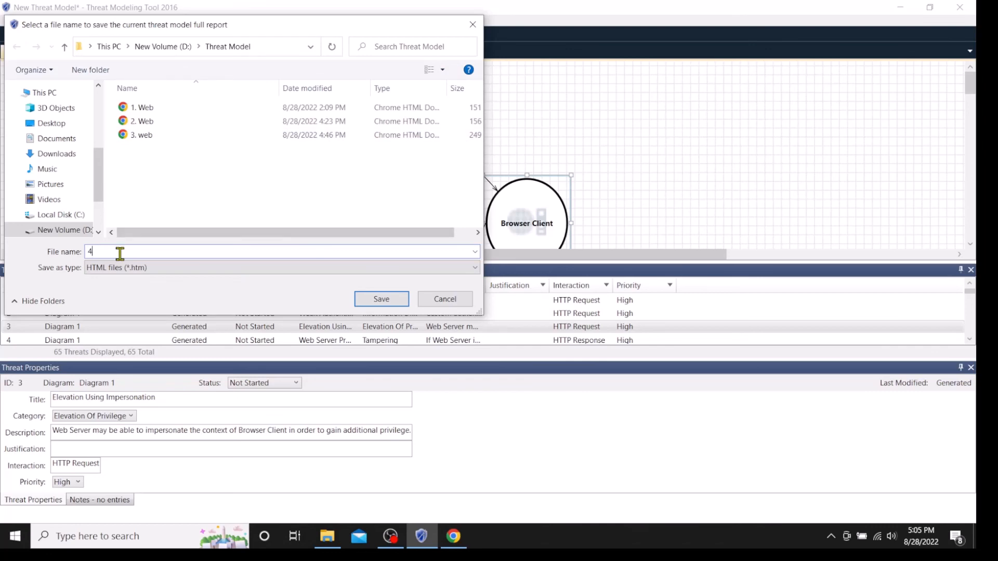
type("4. web")
key("Return")
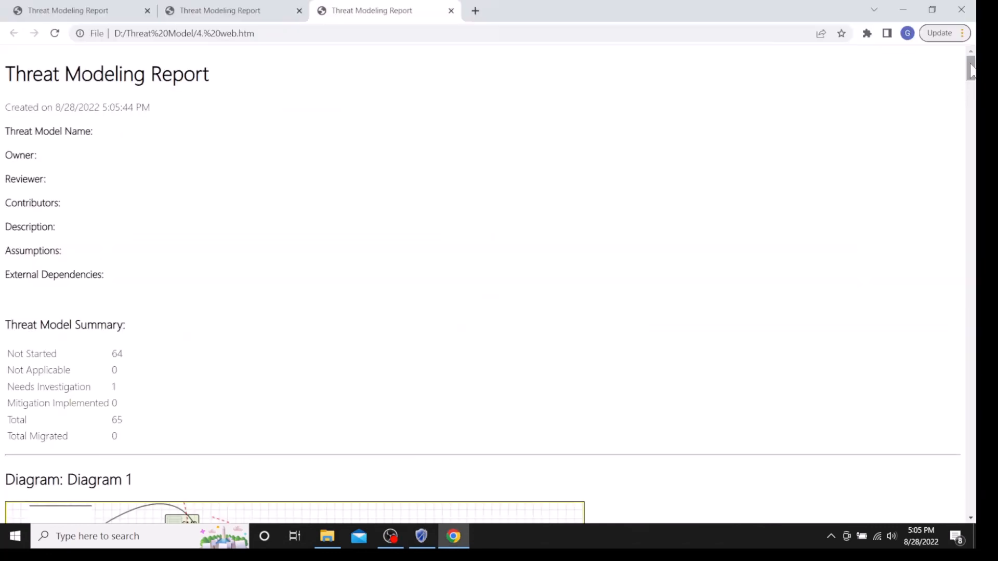
Examine the generated report's diagram, diagram summary and first HTTP interaction.
scroll(489, 280, "down", 9)
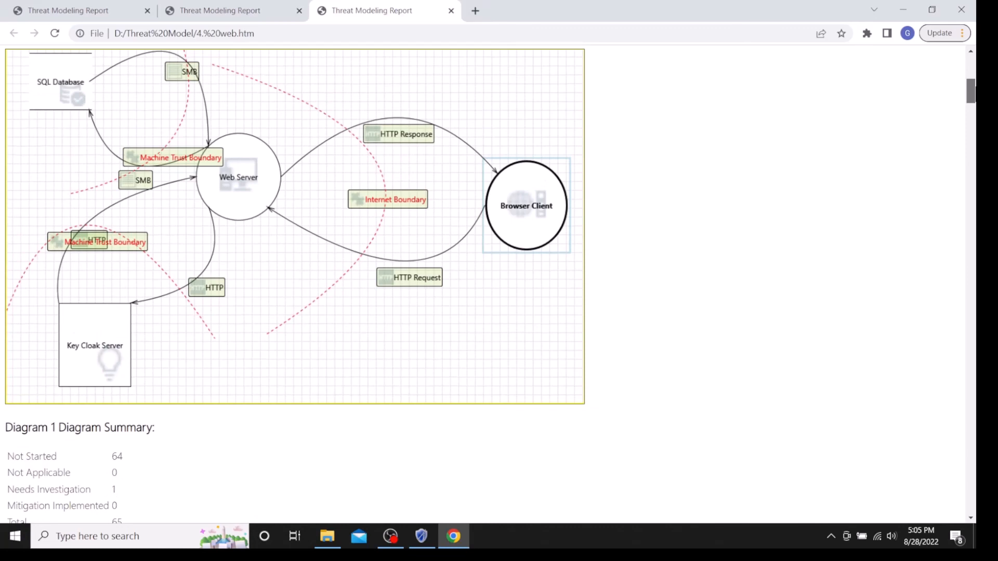
scroll(295, 285, "down", 5)
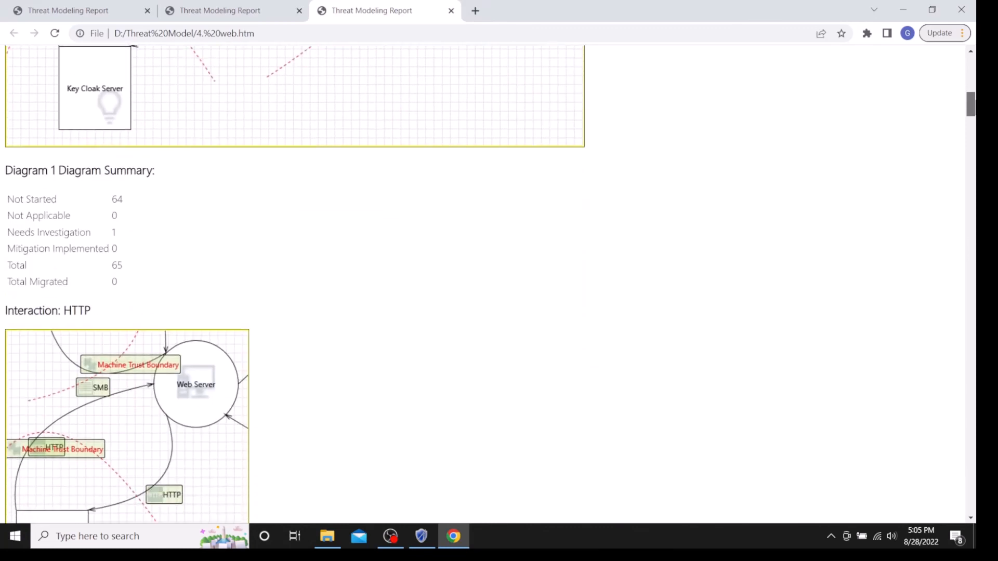